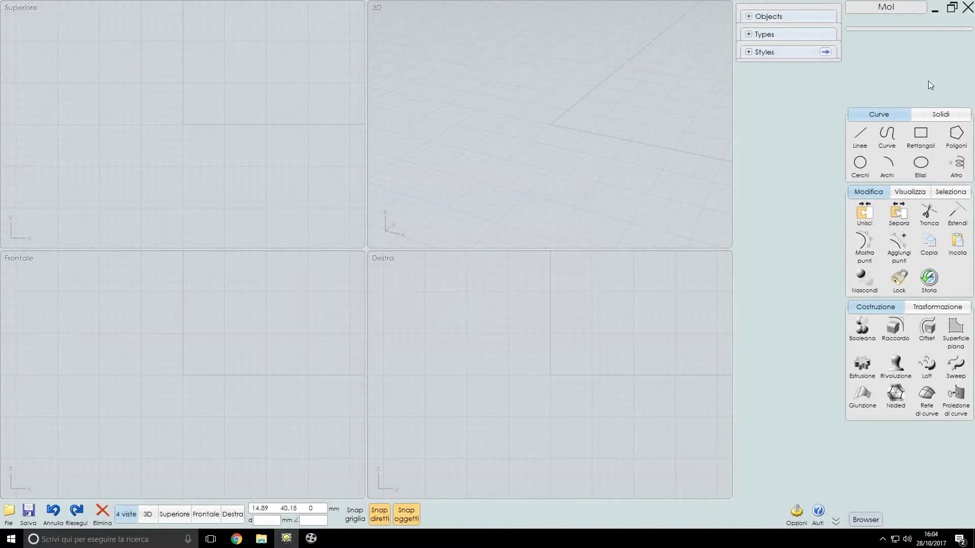
Load the shield picture as a background image and enlarge the Top view.
{"action": "left_click", "coordinate": [907, 213]}
{"action": "left_click", "coordinate": [873, 73]}
{"action": "double_click", "coordinate": [240, 61]}
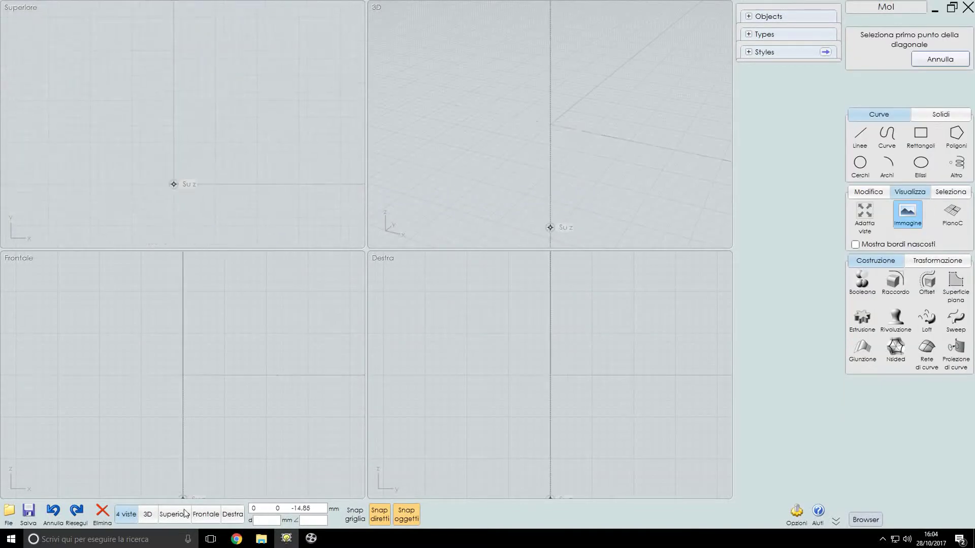
{"action": "left_click", "coordinate": [174, 514]}
Place the shield image by two diagonal corners in Top view, then start a control-point curve.
{"action": "left_click", "coordinate": [183, 457]}
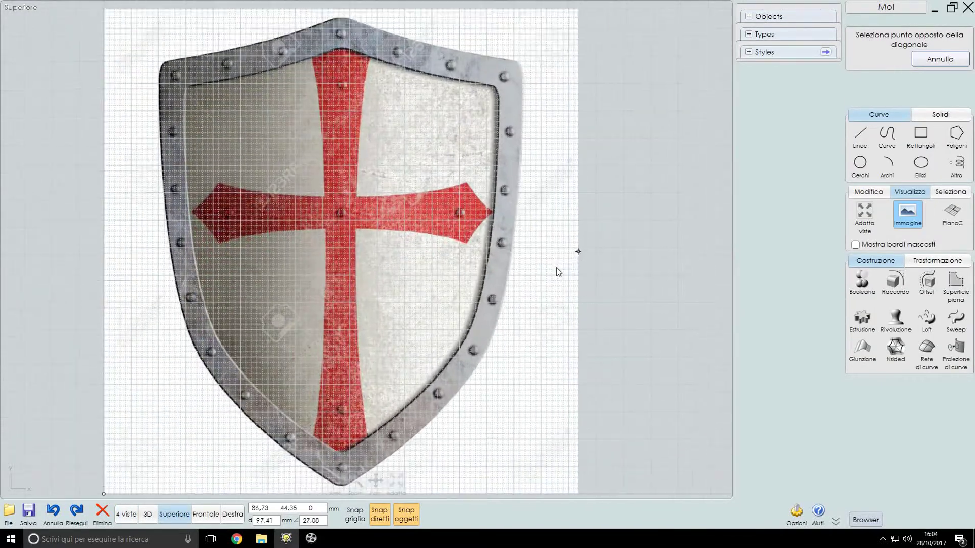
{"action": "left_click", "coordinate": [609, 235]}
{"action": "left_click", "coordinate": [878, 175]}
{"action": "left_click", "coordinate": [887, 137]}
{"action": "left_click", "coordinate": [863, 145]}
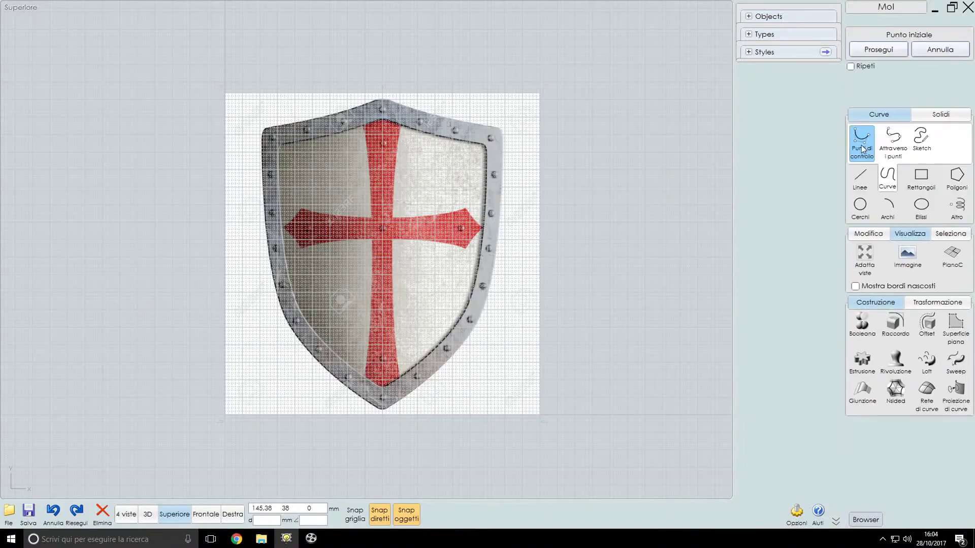
Draw a vertical centre line from the shield's top point to its bottom tip.
{"action": "left_click", "coordinate": [855, 178]}
{"action": "scroll", "coordinate": [388, 103], "scroll_direction": "up", "scroll_amount": 3}
{"action": "scroll", "coordinate": [388, 96], "scroll_direction": "down", "scroll_amount": 2}
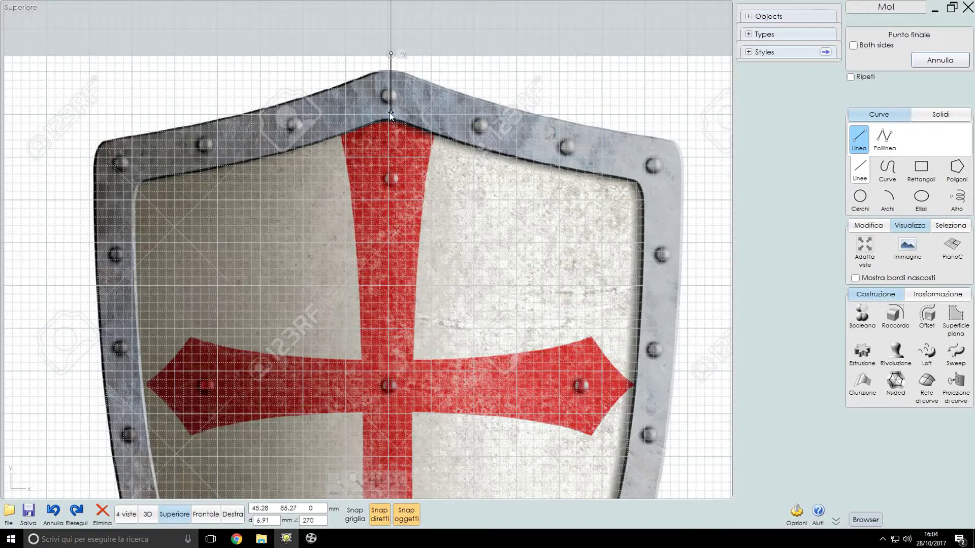
{"action": "left_click", "coordinate": [859, 136]}
{"action": "left_click", "coordinate": [389, 54]}
{"action": "scroll", "coordinate": [389, 274], "scroll_direction": "down", "scroll_amount": 2}
{"action": "left_click", "coordinate": [388, 462]}
Begin a control-point curve at the top of the centre line along the shield's top edge.
{"action": "left_click", "coordinate": [889, 173]}
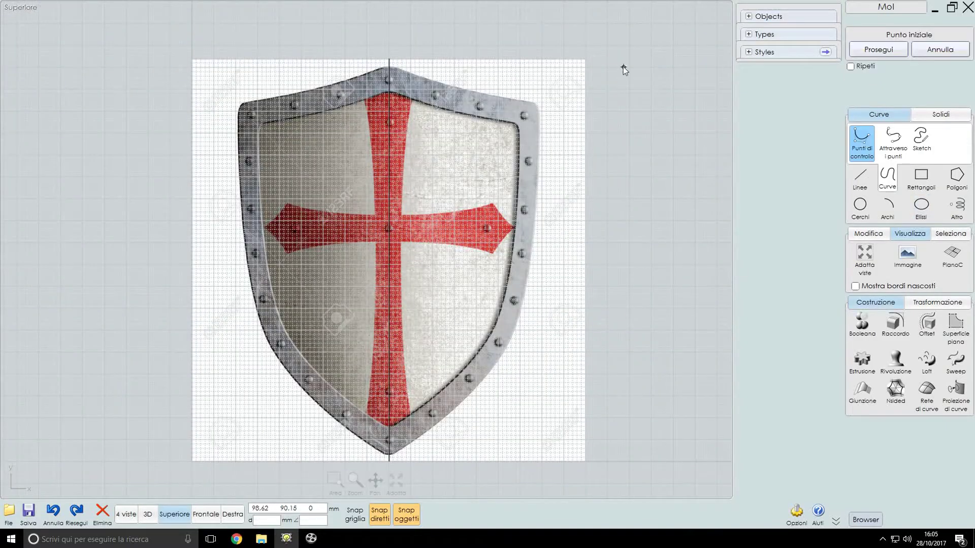
{"action": "scroll", "coordinate": [391, 72], "scroll_direction": "up", "scroll_amount": 3}
{"action": "scroll", "coordinate": [386, 66], "scroll_direction": "up", "scroll_amount": 2}
{"action": "left_click", "coordinate": [376, 61]}
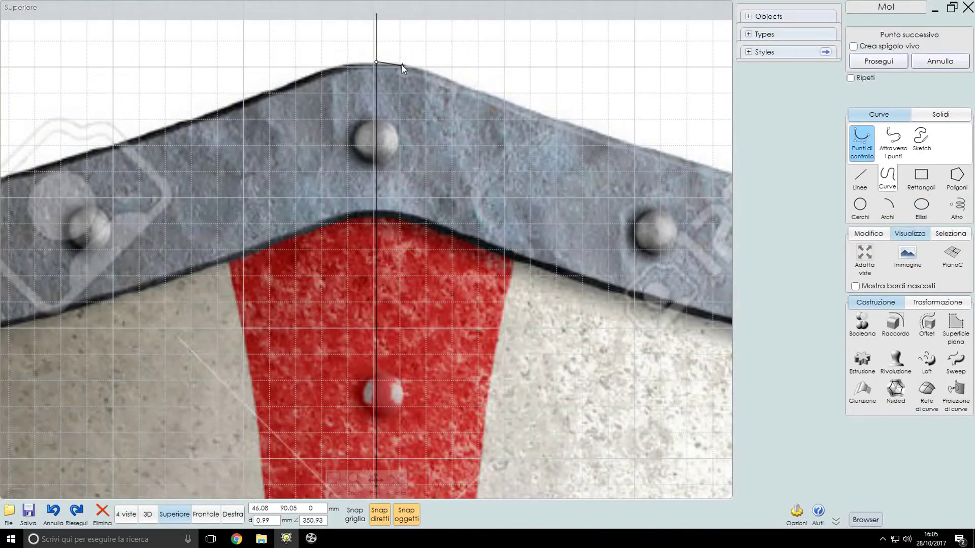
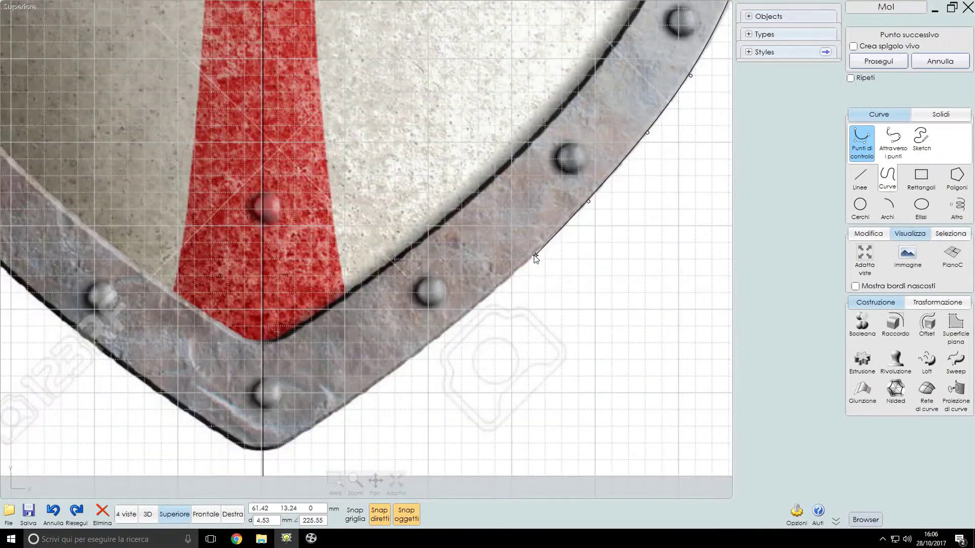
Finish the right-half outer outline down to the bottom tip and close it at its start point.
{"action": "scroll", "coordinate": [440, 339], "scroll_direction": "up", "scroll_amount": 1}
{"action": "left_click", "coordinate": [441, 338]}
{"action": "scroll", "coordinate": [441, 338], "scroll_direction": "up", "scroll_amount": 1}
{"action": "scroll", "coordinate": [497, 285], "scroll_direction": "up", "scroll_amount": 1}
{"action": "left_click", "coordinate": [481, 282]}
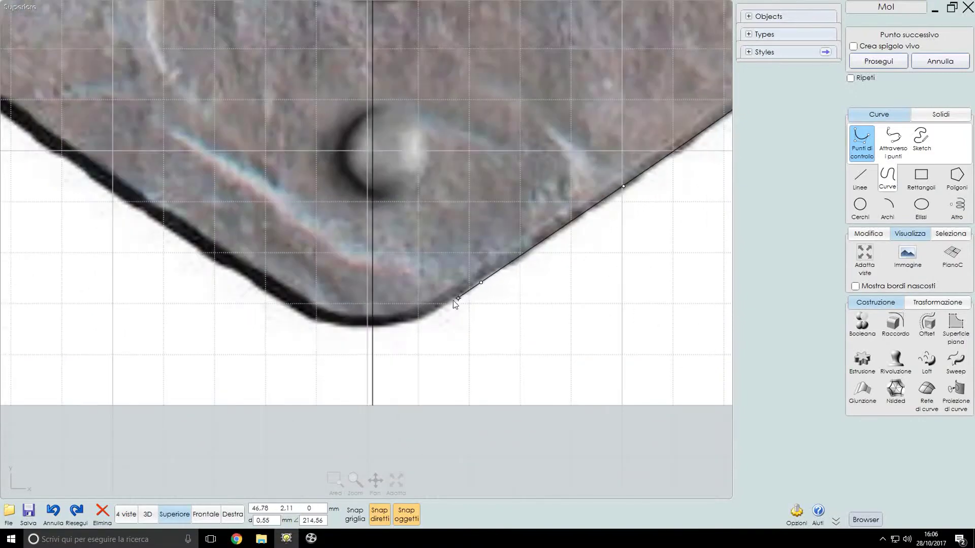
{"action": "left_click", "coordinate": [373, 327]}
{"action": "scroll", "coordinate": [508, 274], "scroll_direction": "down", "scroll_amount": 2}
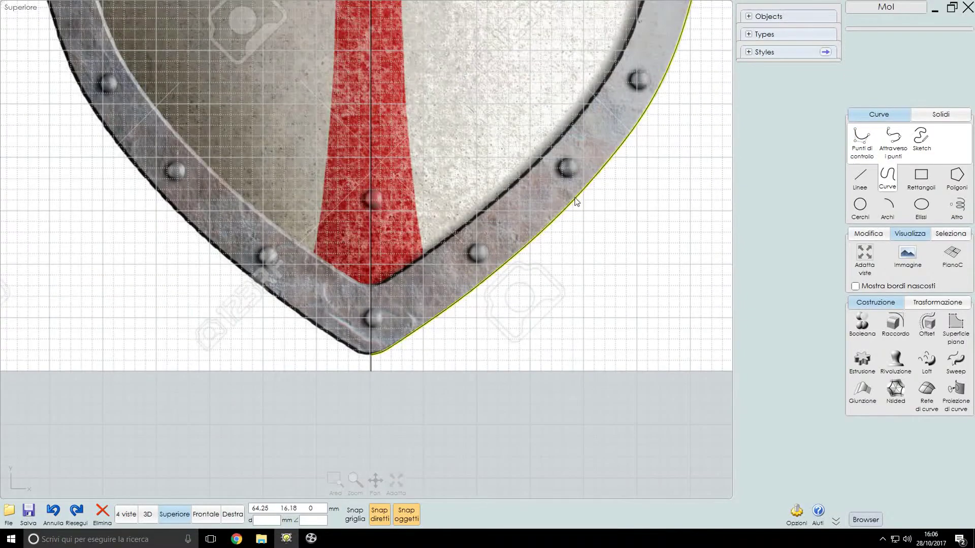
{"action": "scroll", "coordinate": [609, 214], "scroll_direction": "down", "scroll_amount": 1}
{"action": "scroll", "coordinate": [653, 217], "scroll_direction": "up", "scroll_amount": 4}
Mirror the half outline across the vertical centre axis at the shield's top centre.
{"action": "scroll", "coordinate": [649, 187], "scroll_direction": "down", "scroll_amount": 2}
{"action": "scroll", "coordinate": [596, 197], "scroll_direction": "up", "scroll_amount": 3}
{"action": "key", "text": "Escape"}
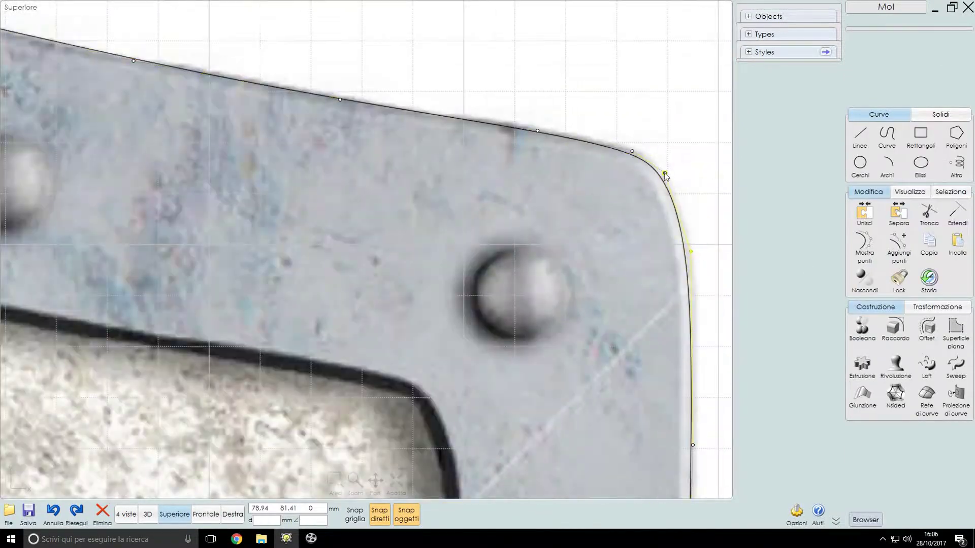
{"action": "scroll", "coordinate": [637, 148], "scroll_direction": "down", "scroll_amount": 2}
{"action": "scroll", "coordinate": [449, 163], "scroll_direction": "up", "scroll_amount": 3}
{"action": "scroll", "coordinate": [253, 237], "scroll_direction": "down", "scroll_amount": 3}
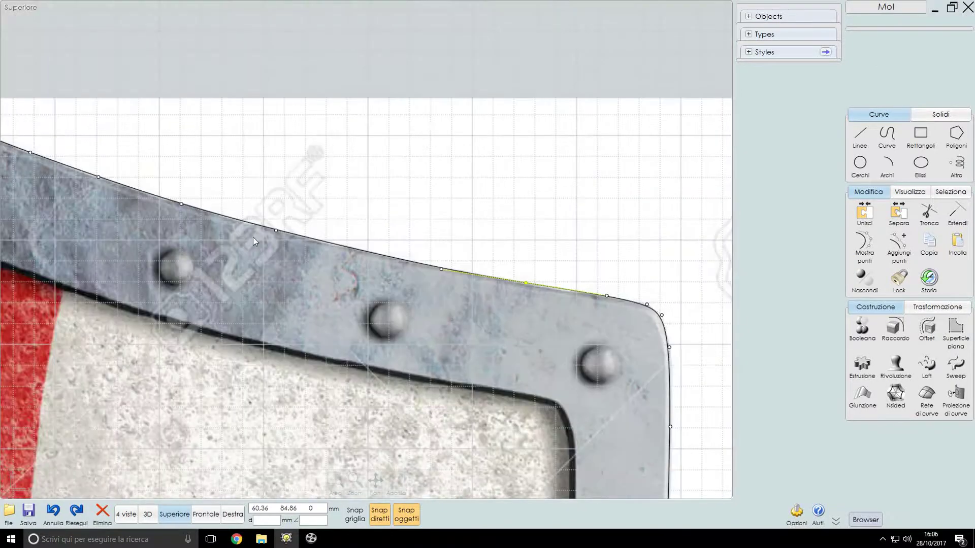
{"action": "scroll", "coordinate": [363, 364], "scroll_direction": "up", "scroll_amount": 2}
{"action": "scroll", "coordinate": [236, 226], "scroll_direction": "up", "scroll_amount": 2}
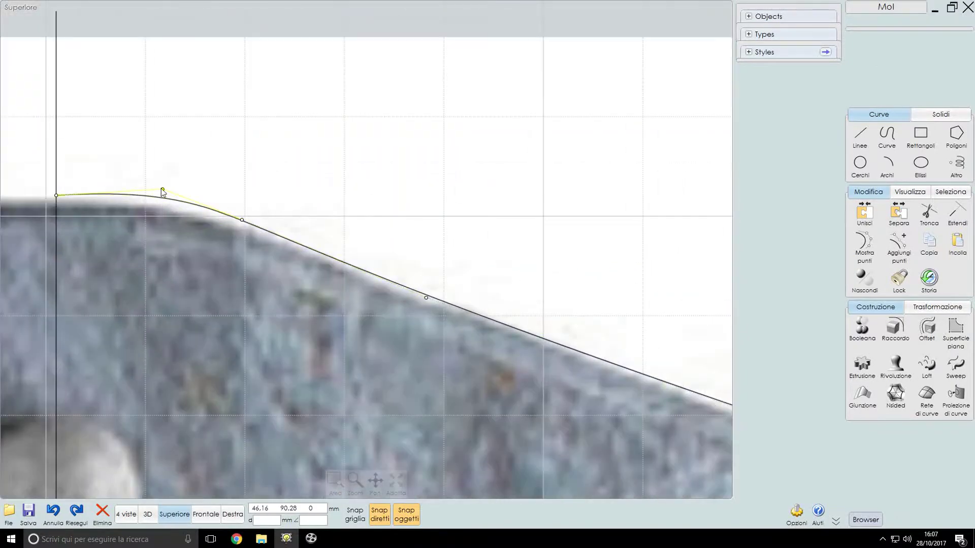
{"action": "scroll", "coordinate": [241, 225], "scroll_direction": "down", "scroll_amount": 3}
{"action": "scroll", "coordinate": [414, 284], "scroll_direction": "up", "scroll_amount": 3}
{"action": "scroll", "coordinate": [271, 375], "scroll_direction": "up", "scroll_amount": 2}
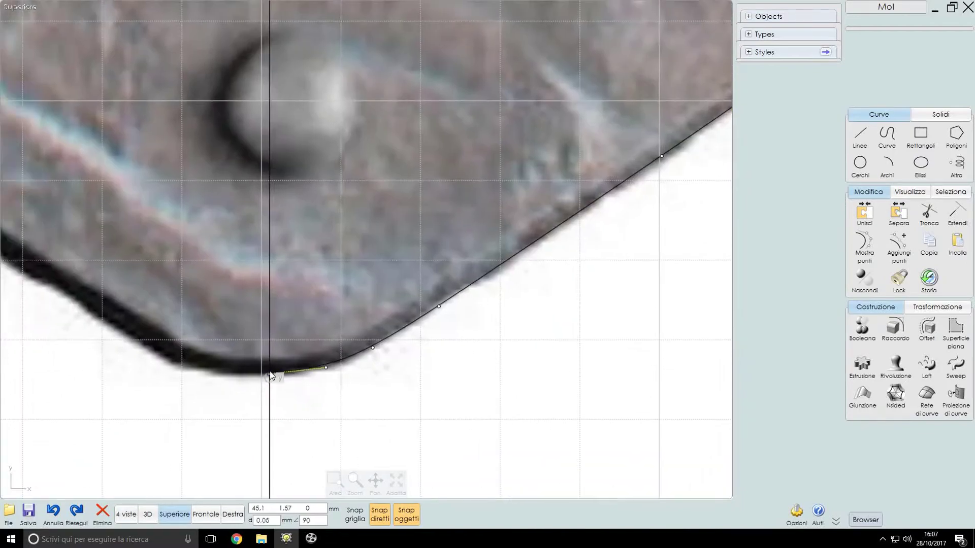
{"action": "scroll", "coordinate": [271, 375], "scroll_direction": "down", "scroll_amount": 2}
{"action": "scroll", "coordinate": [555, 349], "scroll_direction": "down", "scroll_amount": 2}
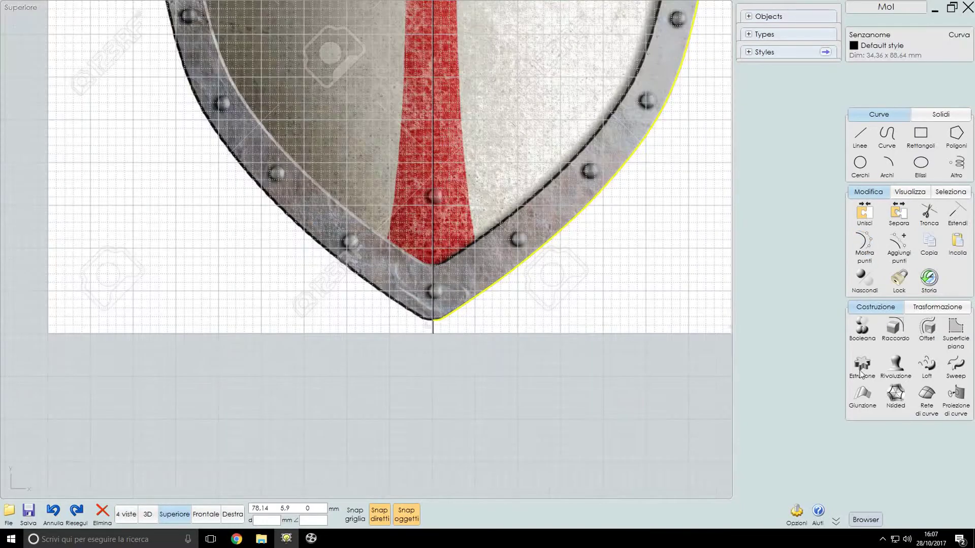
{"action": "left_click", "coordinate": [937, 306]}
{"action": "left_click", "coordinate": [862, 358]}
{"action": "left_click", "coordinate": [431, 326]}
{"action": "scroll", "coordinate": [350, 105], "scroll_direction": "down", "scroll_amount": 3}
{"action": "scroll", "coordinate": [400, 98], "scroll_direction": "up", "scroll_amount": 3}
{"action": "scroll", "coordinate": [385, 102], "scroll_direction": "up", "scroll_amount": 3}
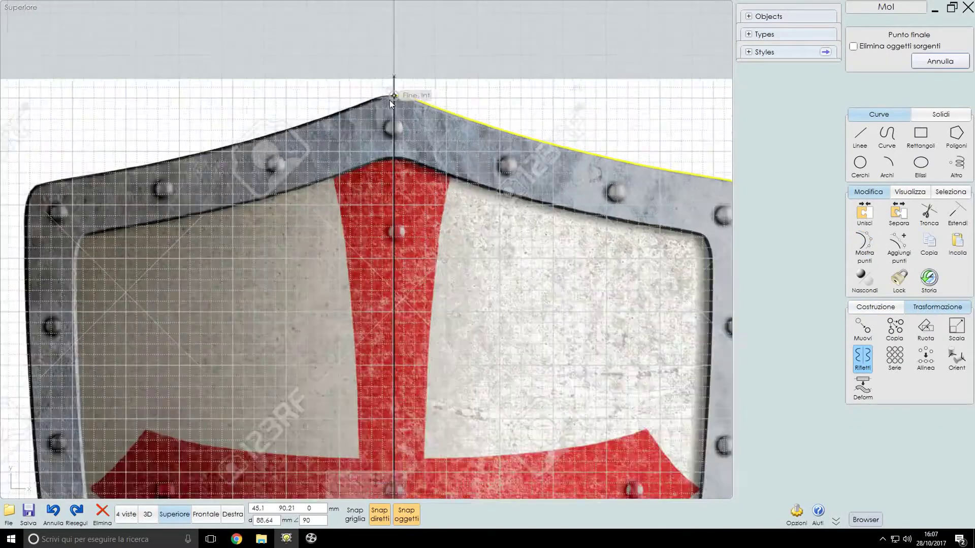
{"action": "scroll", "coordinate": [397, 95], "scroll_direction": "up", "scroll_amount": 3}
{"action": "left_click", "coordinate": [397, 95]}
{"action": "scroll", "coordinate": [362, 222], "scroll_direction": "down", "scroll_amount": 10}
{"action": "scroll", "coordinate": [362, 222], "scroll_direction": "up", "scroll_amount": 2}
{"action": "left_click", "coordinate": [291, 109]}
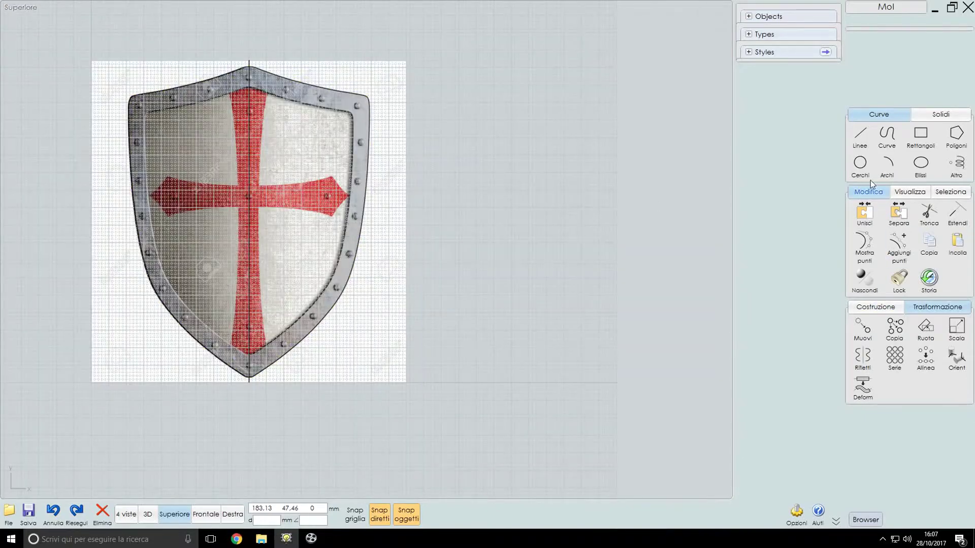
Begin a control-point curve along the inner rim, starting on the centre axis.
{"action": "left_click", "coordinate": [887, 135]}
{"action": "left_click", "coordinate": [862, 142]}
{"action": "scroll", "coordinate": [251, 175], "scroll_direction": "up", "scroll_amount": 3}
{"action": "scroll", "coordinate": [236, 126], "scroll_direction": "up", "scroll_amount": 3}
{"action": "scroll", "coordinate": [236, 125], "scroll_direction": "up", "scroll_amount": 2}
{"action": "left_click", "coordinate": [222, 126]}
Trace the inner rim with control points along the top edge and inner corner.
{"action": "left_click", "coordinate": [260, 131]}
{"action": "left_click", "coordinate": [299, 139]}
{"action": "left_click", "coordinate": [382, 171]}
{"action": "left_click", "coordinate": [487, 208]}
{"action": "left_click", "coordinate": [584, 239]}
{"action": "right_click_drag", "start_coordinate": [585, 239], "coordinate": [356, 163]}
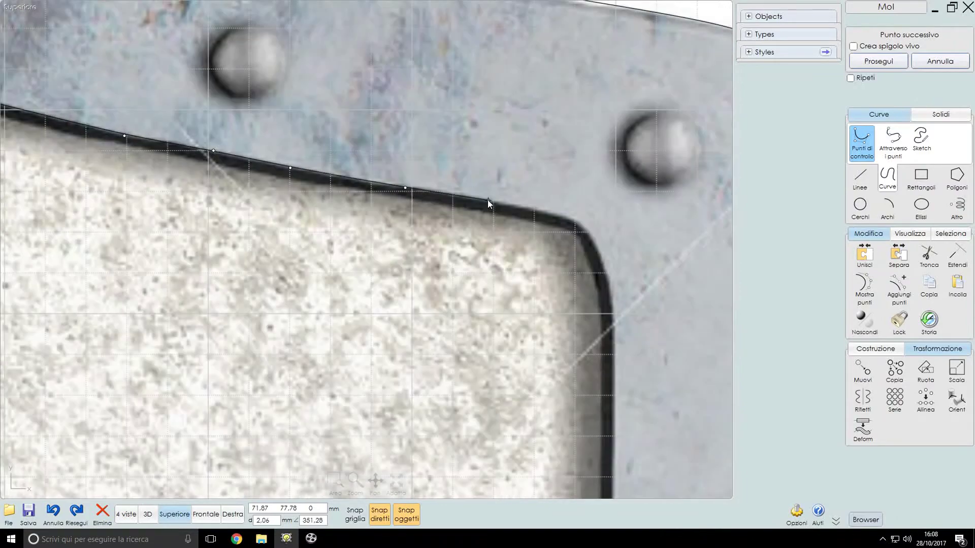
{"action": "left_click", "coordinate": [487, 200]}
{"action": "left_click", "coordinate": [554, 215]}
{"action": "right_click_drag", "start_coordinate": [580, 227], "coordinate": [416, 188]}
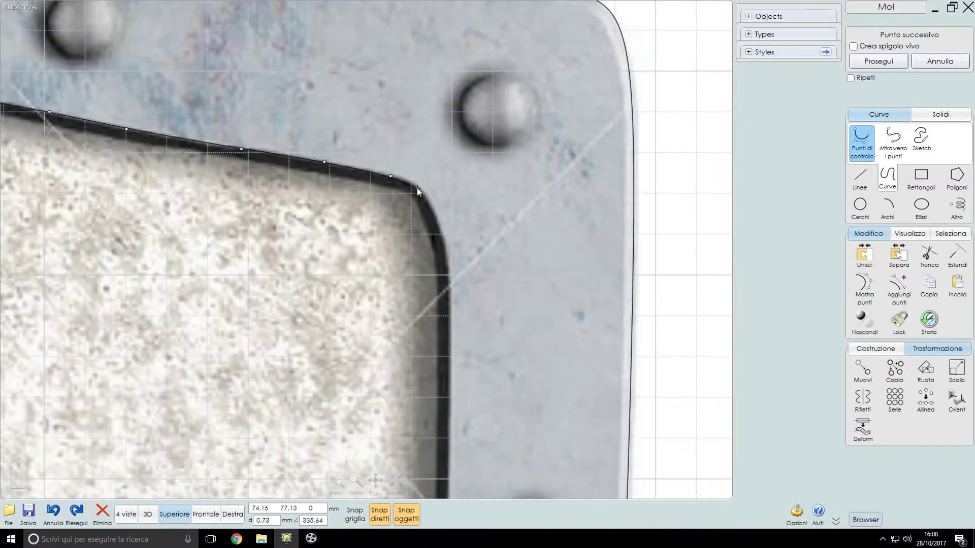
Continue the inner rim curve down the right side and close it on the axis.
{"action": "left_click", "coordinate": [444, 240]}
{"action": "right_click_drag", "start_coordinate": [444, 240], "coordinate": [418, 118]}
{"action": "left_click", "coordinate": [422, 203]}
{"action": "mouse_move", "coordinate": [424, 210]}
{"action": "right_mouse_down"}
{"action": "mouse_move", "coordinate": [425, 192]}
{"action": "mouse_move", "coordinate": [418, 309]}
{"action": "right_mouse_up"}
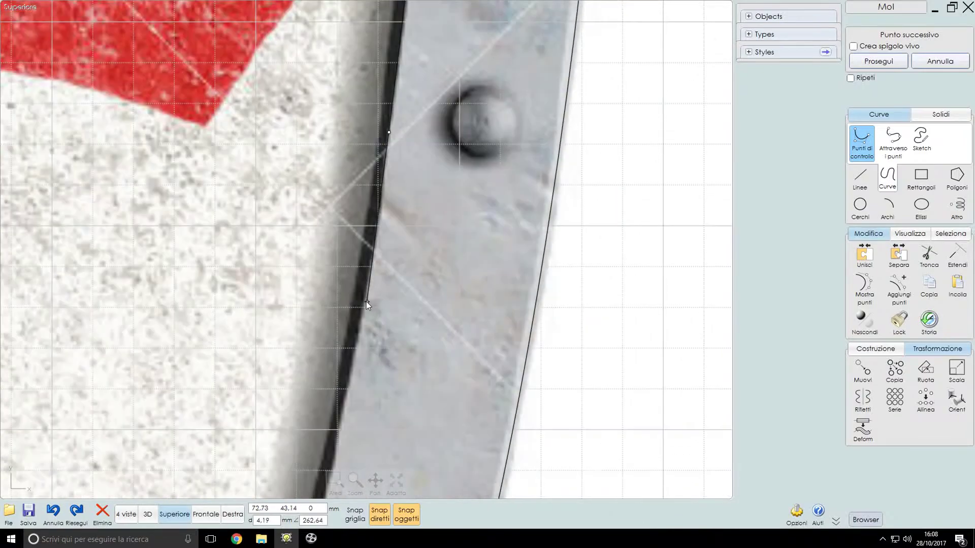
{"action": "left_click", "coordinate": [401, 117]}
{"action": "scroll", "coordinate": [355, 325], "scroll_direction": "down", "scroll_amount": 2}
{"action": "right_click_drag", "start_coordinate": [355, 311], "coordinate": [431, 263]}
{"action": "left_click", "coordinate": [432, 263]}
{"action": "scroll", "coordinate": [537, 235], "scroll_direction": "down", "scroll_amount": 3}
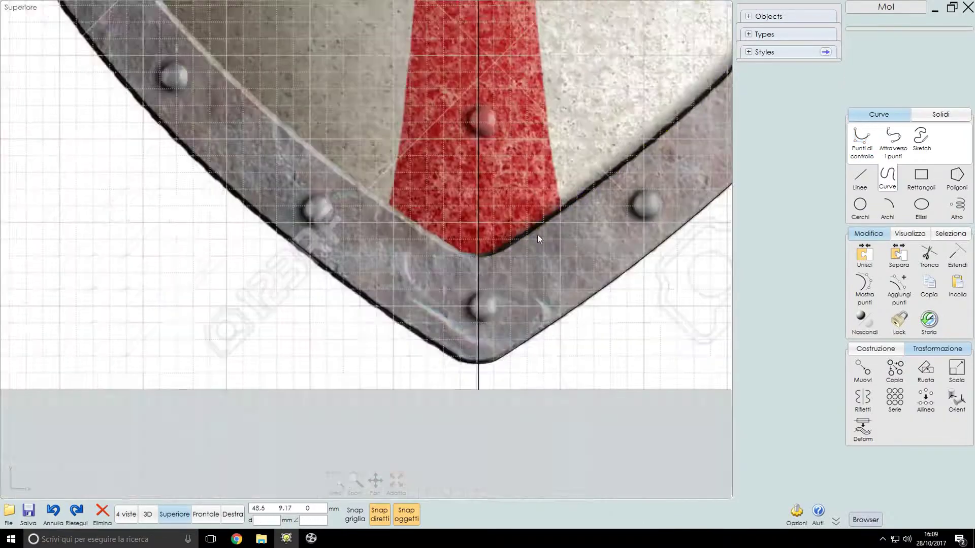
{"action": "scroll", "coordinate": [501, 234], "scroll_direction": "up", "scroll_amount": 4}
{"action": "left_click", "coordinate": [532, 105]}
Mirror the inner rim curve across the centre line.
{"action": "right_click_drag", "start_coordinate": [424, 362], "coordinate": [389, 242]}
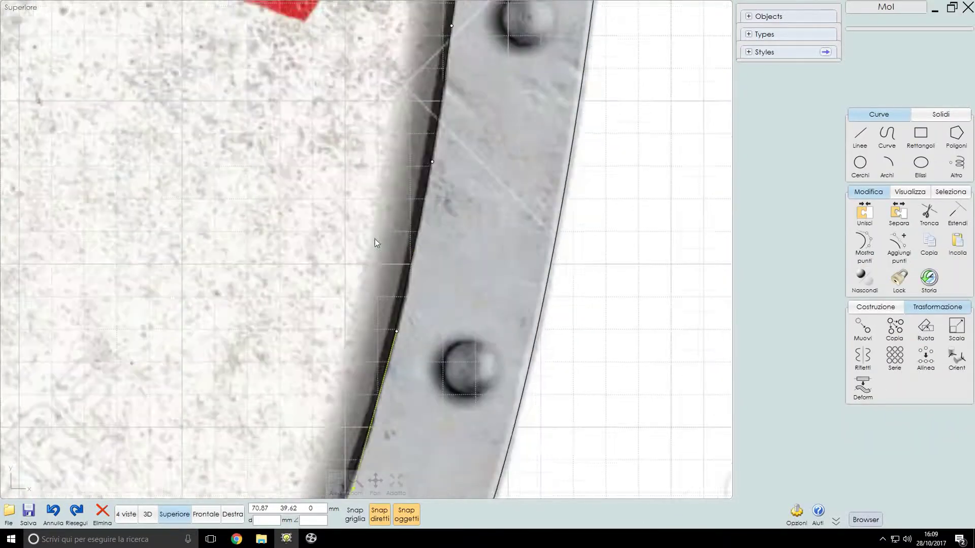
{"action": "scroll", "coordinate": [388, 238], "scroll_direction": "down", "scroll_amount": 3}
{"action": "scroll", "coordinate": [272, 301], "scroll_direction": "down", "scroll_amount": 3}
{"action": "left_click", "coordinate": [508, 284]}
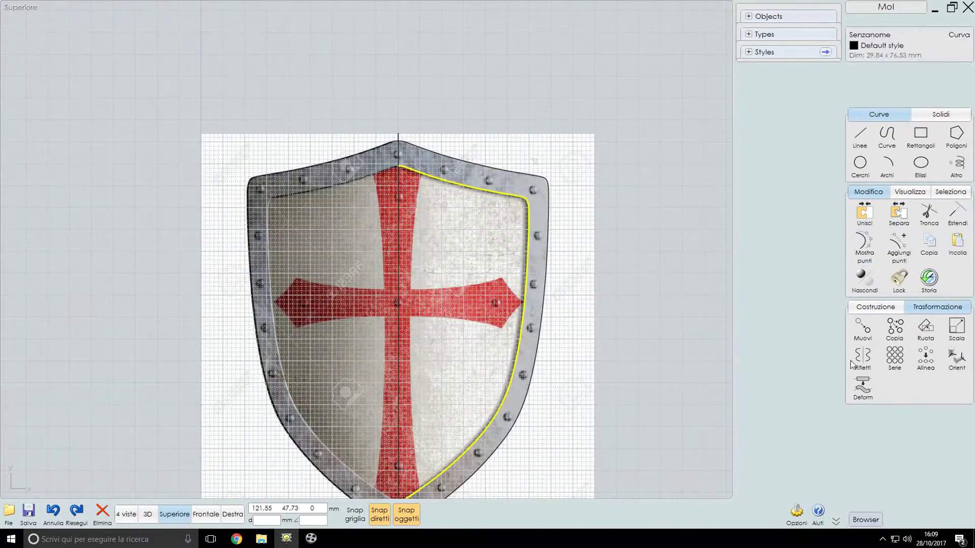
{"action": "left_click", "coordinate": [863, 358]}
{"action": "left_click", "coordinate": [411, 44]}
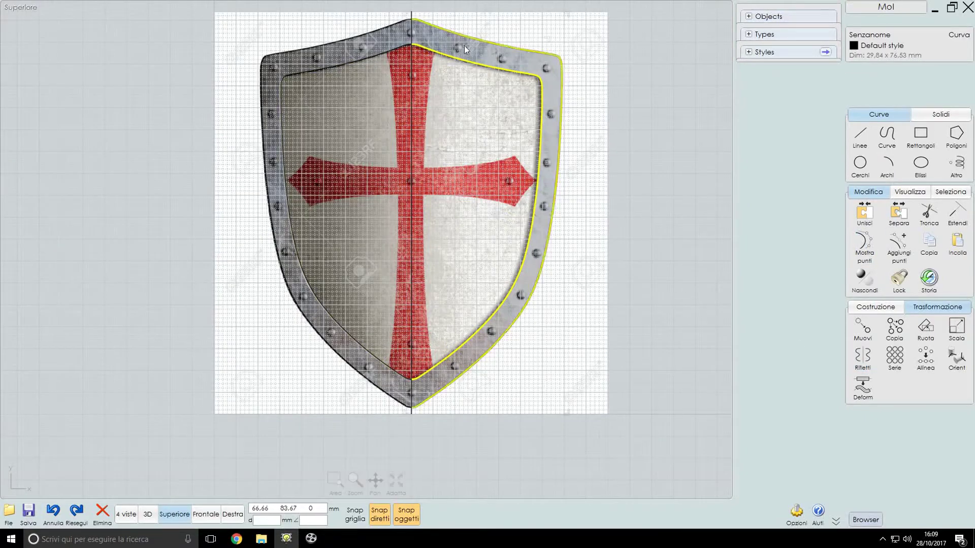
Switch to four views and extrude the outlines 3.6 mm into a solid shield.
{"action": "left_click", "coordinate": [126, 514]}
{"action": "left_click", "coordinate": [876, 307]}
{"action": "left_click", "coordinate": [862, 367]}
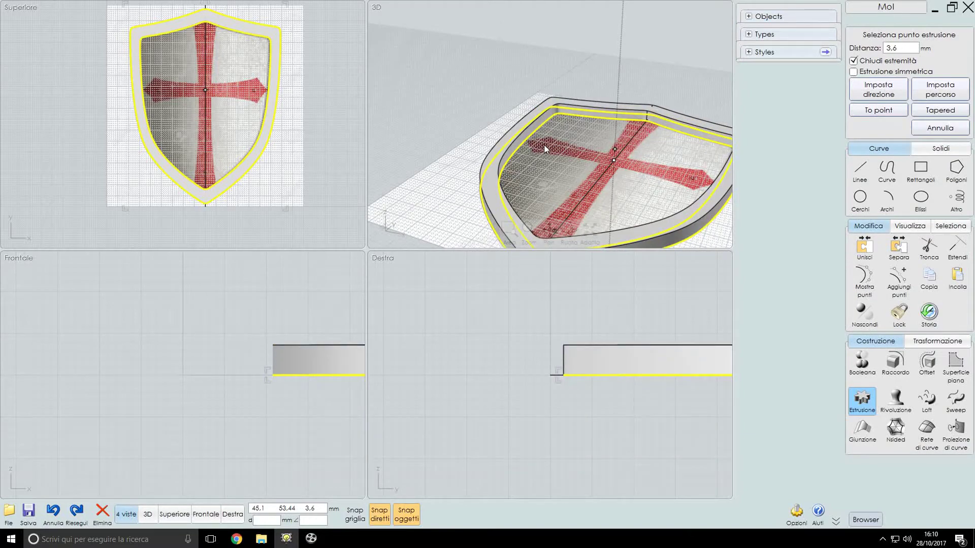
{"action": "key", "text": "Return"}
{"action": "right_click_drag", "start_coordinate": [453, 176], "coordinate": [461, 181]}
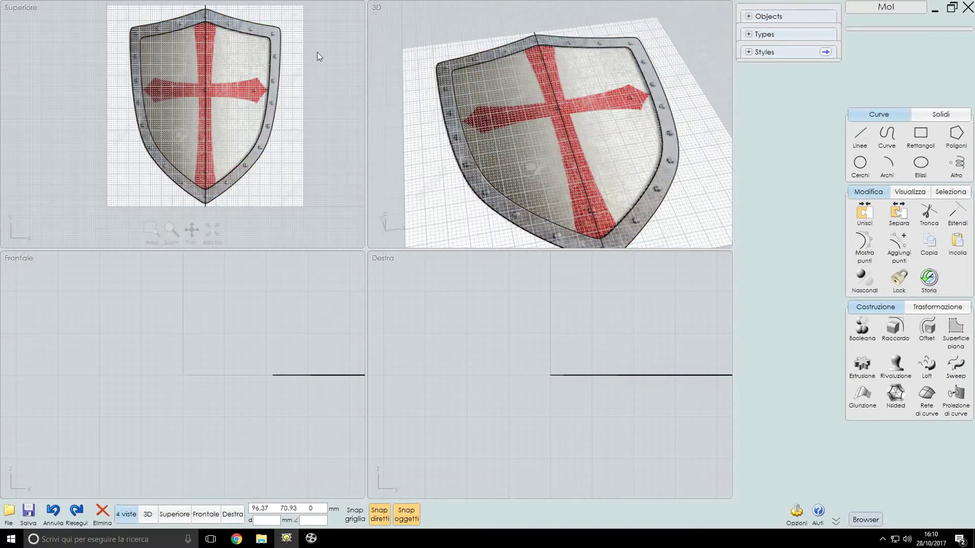
{"action": "scroll", "coordinate": [260, 138], "scroll_direction": "up", "scroll_amount": 5}
{"action": "left_click", "coordinate": [463, 152]}
{"action": "left_click", "coordinate": [940, 114]}
{"action": "left_click", "coordinate": [922, 134]}
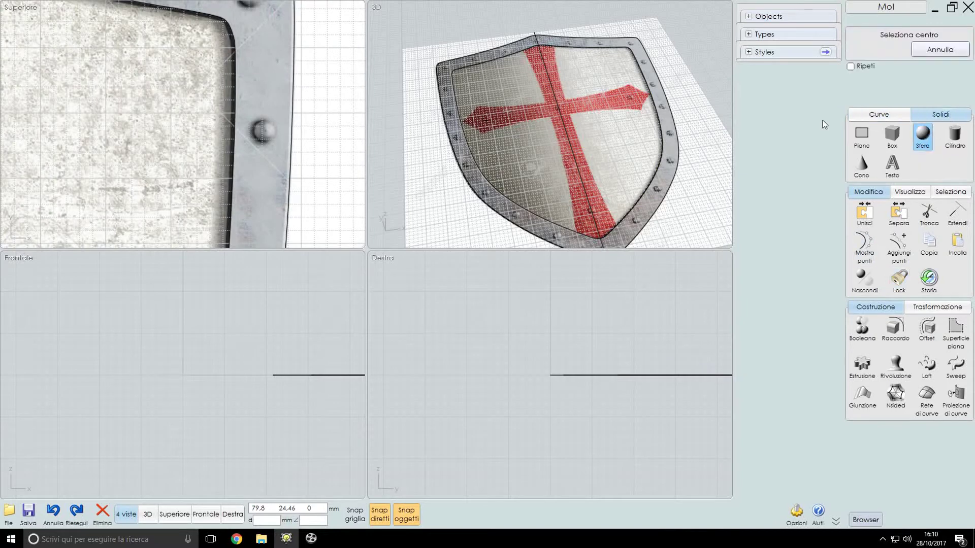
Create a 0.98 mm sphere centred on a rim rivet.
{"action": "left_click", "coordinate": [262, 132]}
{"action": "left_click", "coordinate": [276, 139]}
{"action": "scroll", "coordinate": [656, 75], "scroll_direction": "up", "scroll_amount": 5}
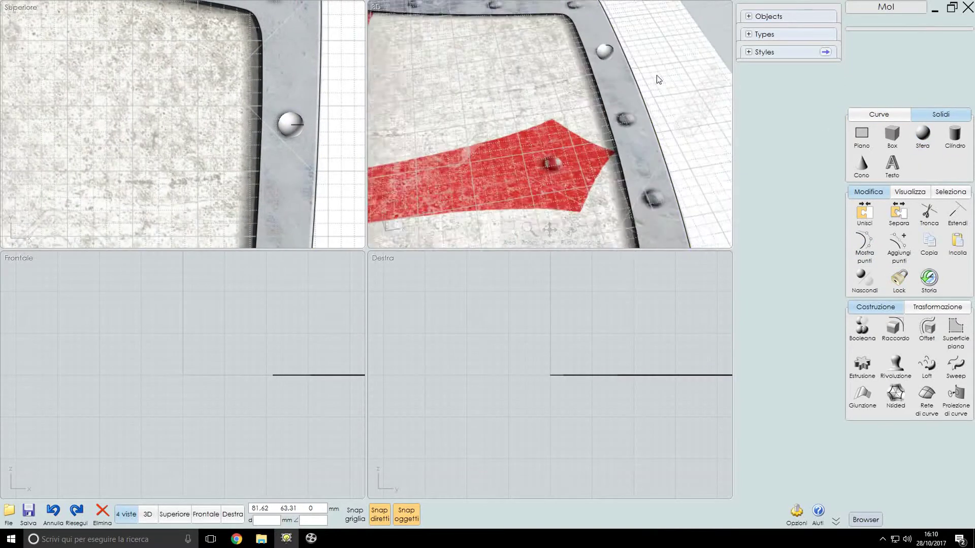
{"action": "scroll", "coordinate": [289, 125], "scroll_direction": "up", "scroll_amount": 3}
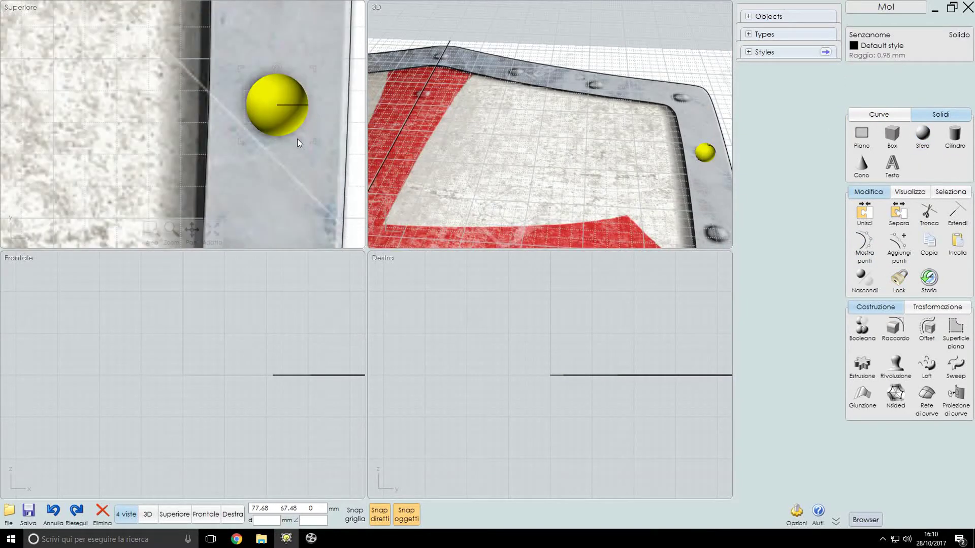
Trim the sphere with a line across it and delete its lower half, leaving a dome.
{"action": "key", "text": "l"}
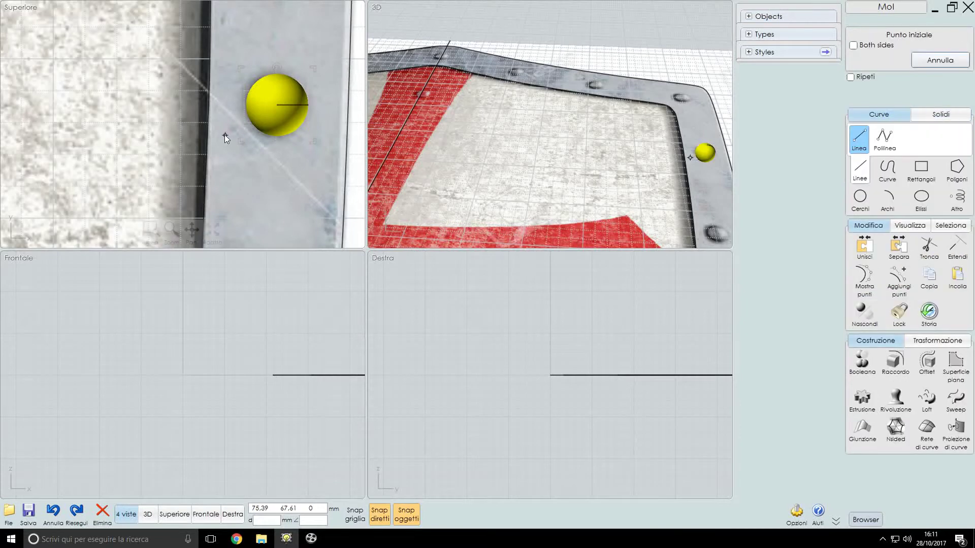
{"action": "left_click", "coordinate": [219, 136]}
{"action": "left_click", "coordinate": [324, 136]}
{"action": "left_click", "coordinate": [929, 213]}
{"action": "left_click", "coordinate": [879, 75]}
{"action": "left_click", "coordinate": [563, 149]}
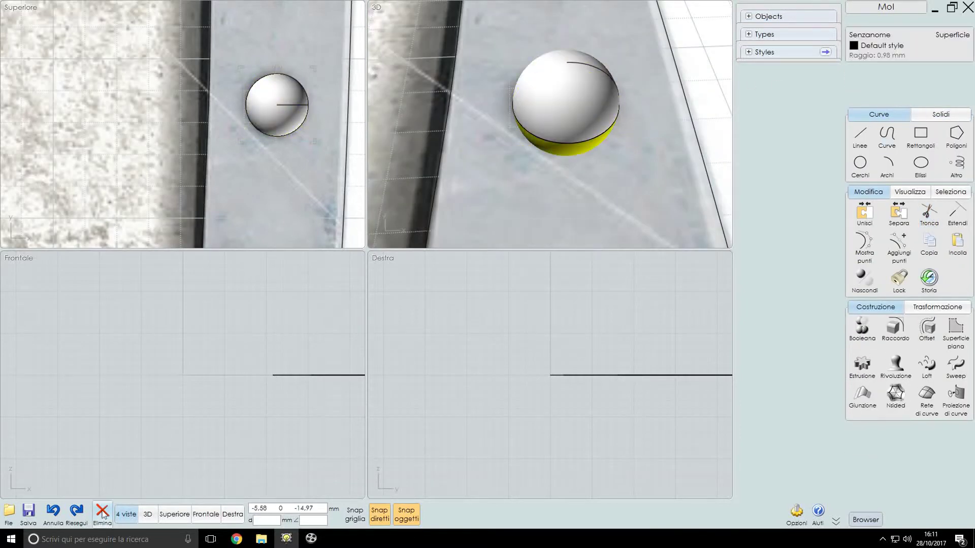
{"action": "key", "text": "Delete"}
{"action": "left_click", "coordinate": [583, 127]}
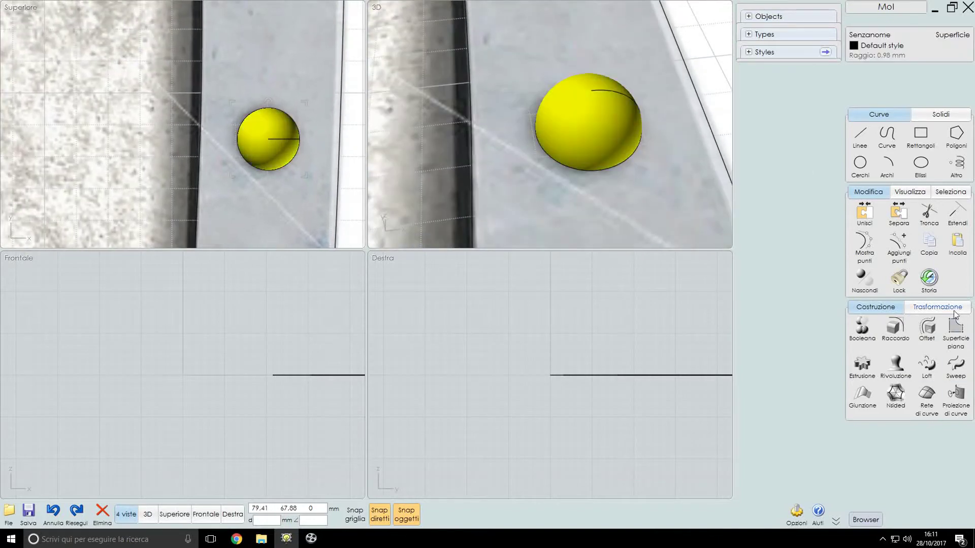
Scale the rivet dome in 1D from its base to flatten it to 1.95 × 1.95 × 0.6 mm.
{"action": "left_click", "coordinate": [937, 307]}
{"action": "left_click", "coordinate": [957, 330]}
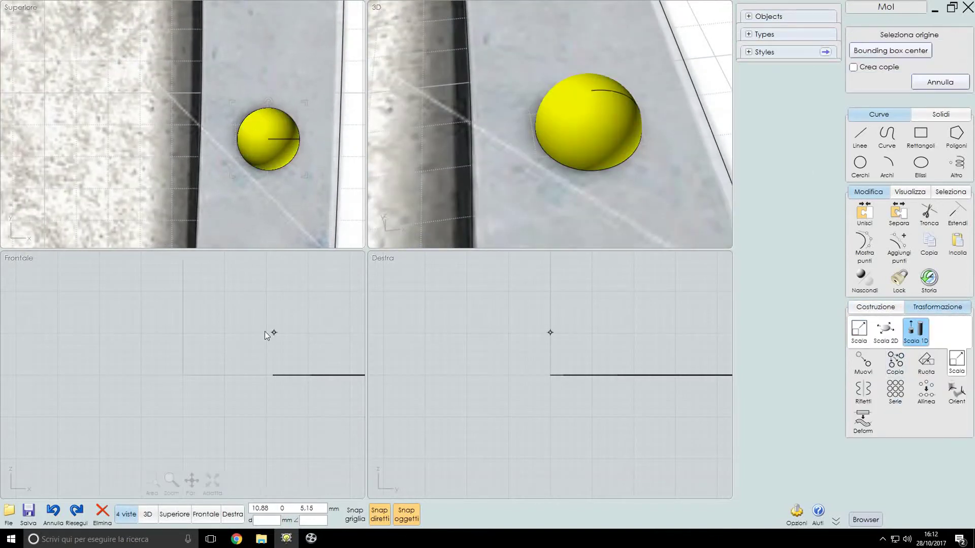
{"action": "left_click", "coordinate": [204, 406]}
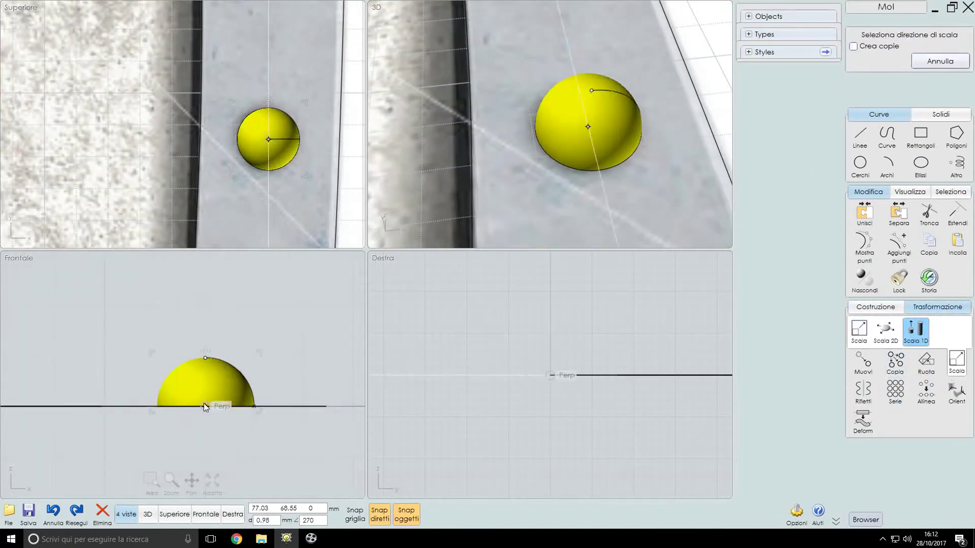
{"action": "left_click", "coordinate": [205, 358]}
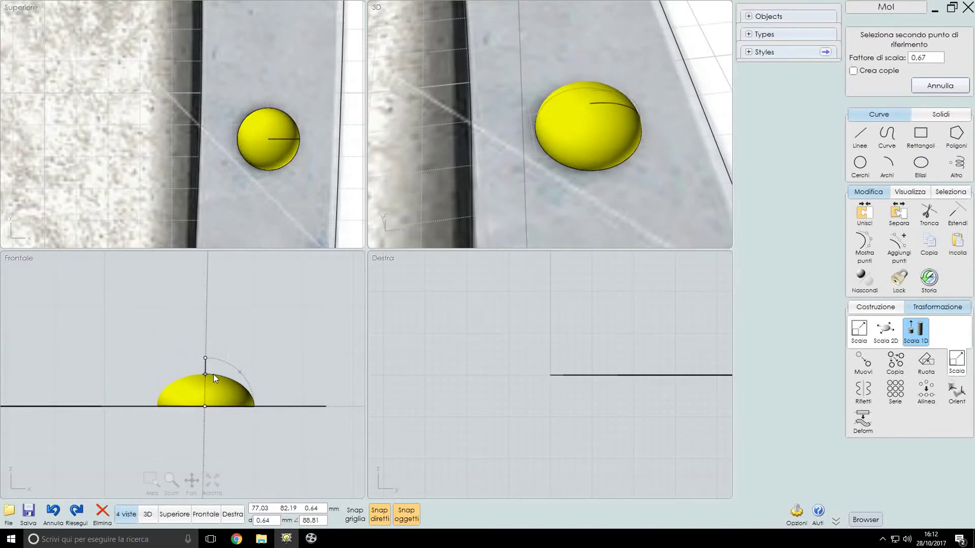
{"action": "key", "text": "Escape"}
{"action": "key", "text": "Return"}
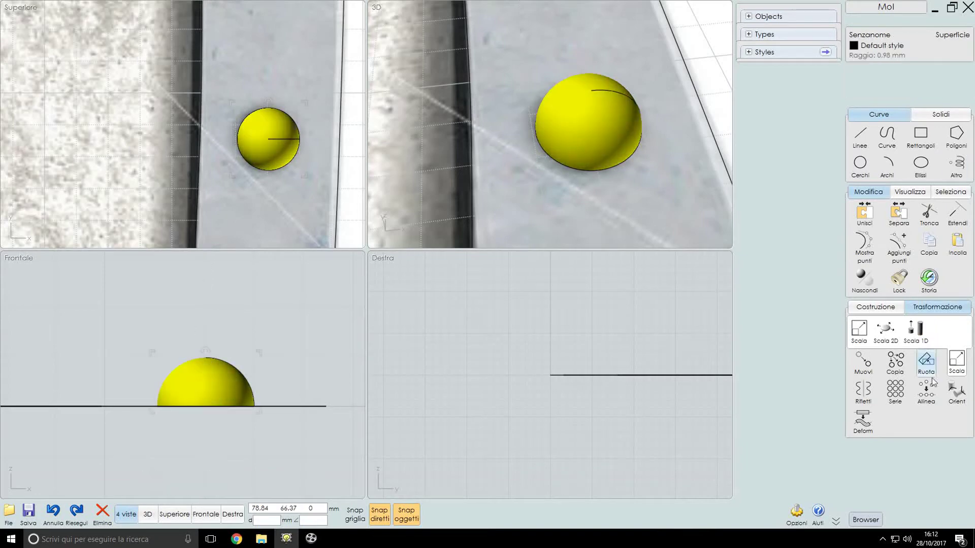
{"action": "left_click", "coordinate": [208, 406]}
{"action": "left_click", "coordinate": [208, 358]}
{"action": "left_click", "coordinate": [203, 379]}
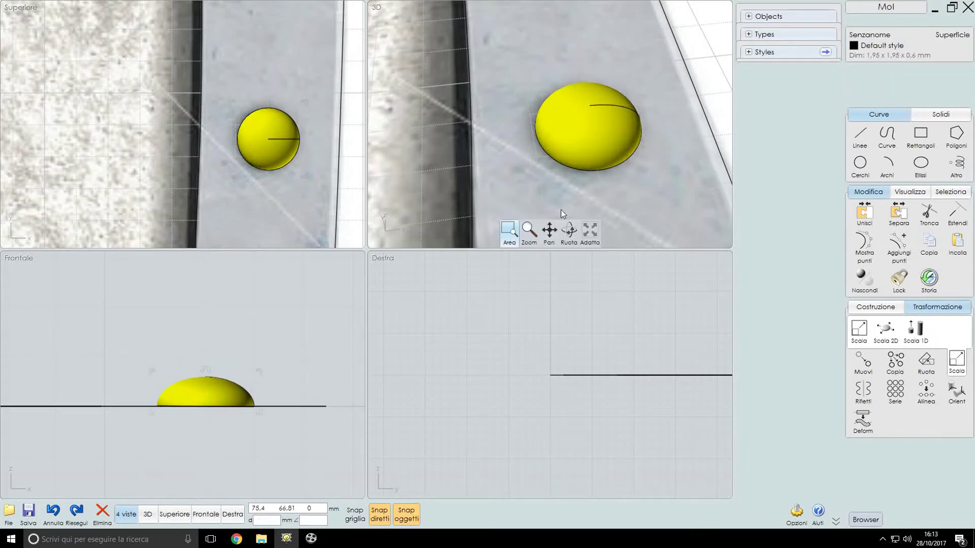
{"action": "scroll", "coordinate": [579, 200], "scroll_direction": "down", "scroll_amount": 5}
{"action": "scroll", "coordinate": [580, 200], "scroll_direction": "down", "scroll_amount": 3}
{"action": "scroll", "coordinate": [502, 177], "scroll_direction": "down", "scroll_amount": 2}
{"action": "scroll", "coordinate": [491, 157], "scroll_direction": "down", "scroll_amount": 2}
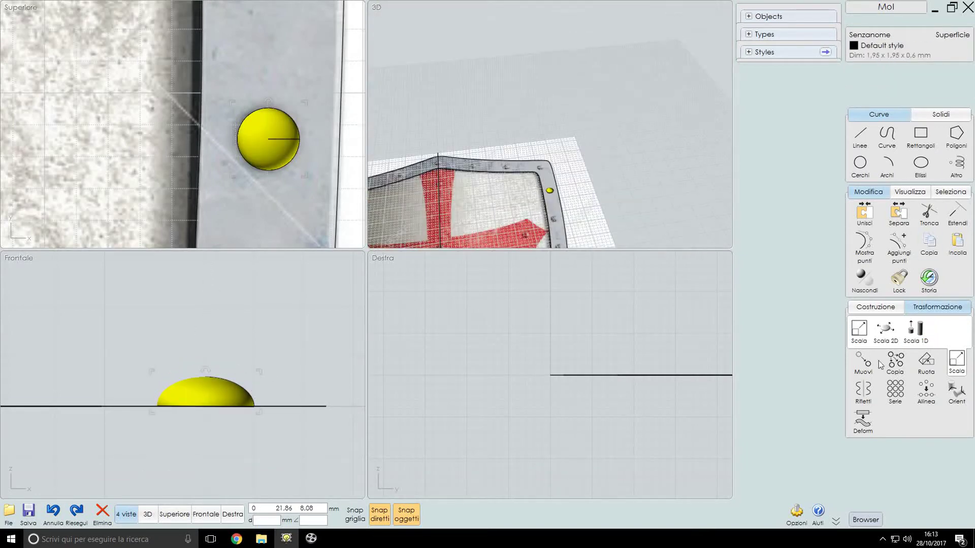
Offset the outer border curve inward into a 63.12 × 83.02 mm curve inside the rim.
{"action": "left_click", "coordinate": [895, 394]}
{"action": "scroll", "coordinate": [233, 135], "scroll_direction": "down", "scroll_amount": 2}
{"action": "scroll", "coordinate": [233, 135], "scroll_direction": "down", "scroll_amount": 3}
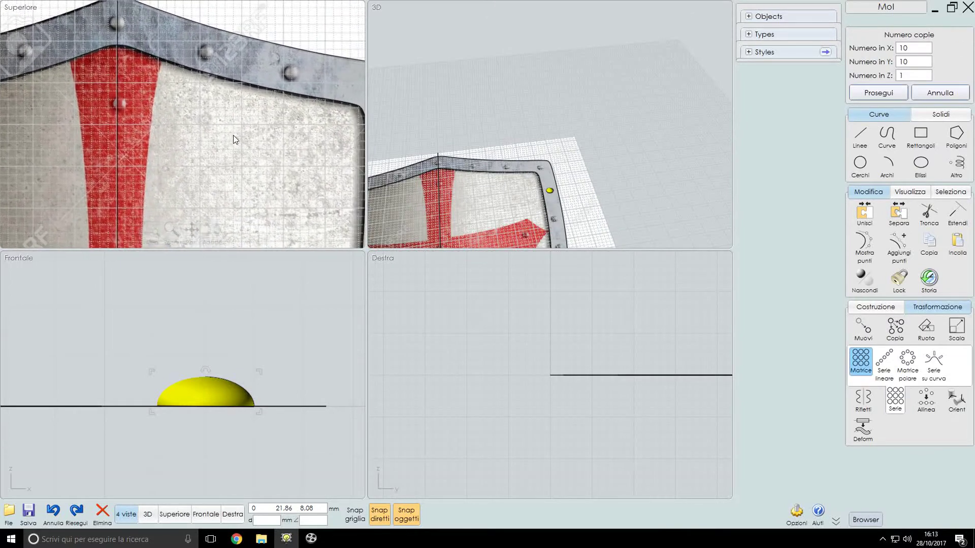
{"action": "left_click", "coordinate": [909, 192]}
{"action": "left_click", "coordinate": [875, 261]}
{"action": "left_click", "coordinate": [927, 316]}
{"action": "left_click", "coordinate": [859, 284]}
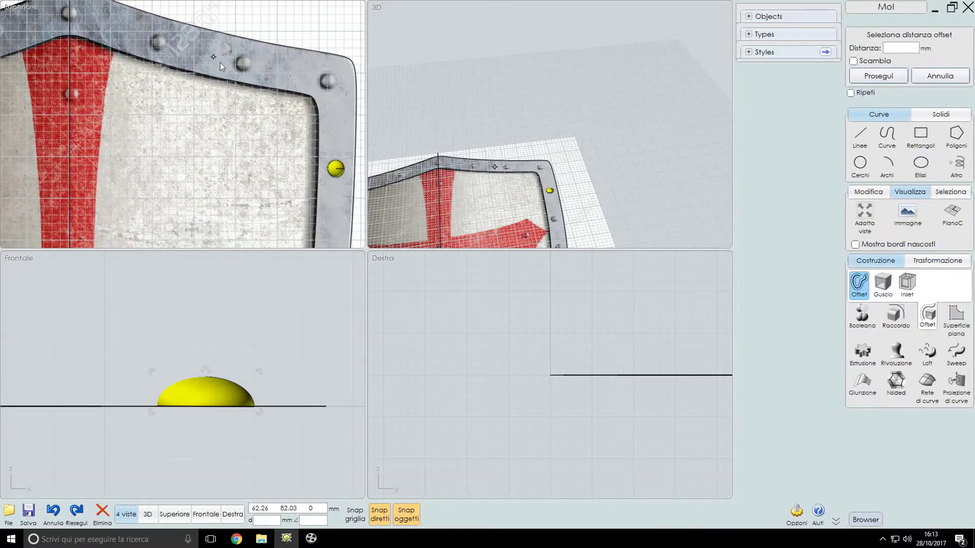
{"action": "left_click", "coordinate": [260, 90]}
{"action": "scroll", "coordinate": [181, 84], "scroll_direction": "down", "scroll_amount": 2}
{"action": "right_click", "coordinate": [181, 83]}
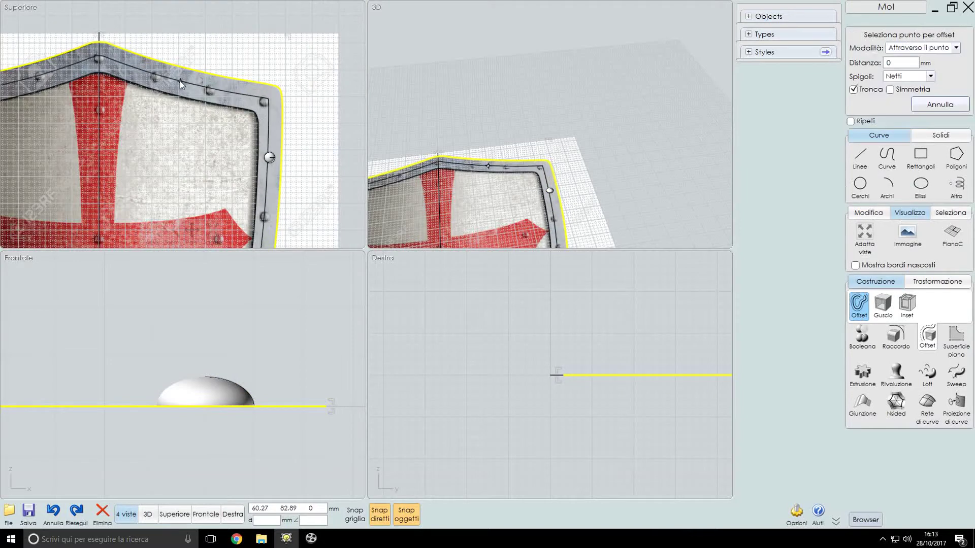
{"action": "left_click", "coordinate": [567, 212]}
{"action": "key", "text": "Escape"}
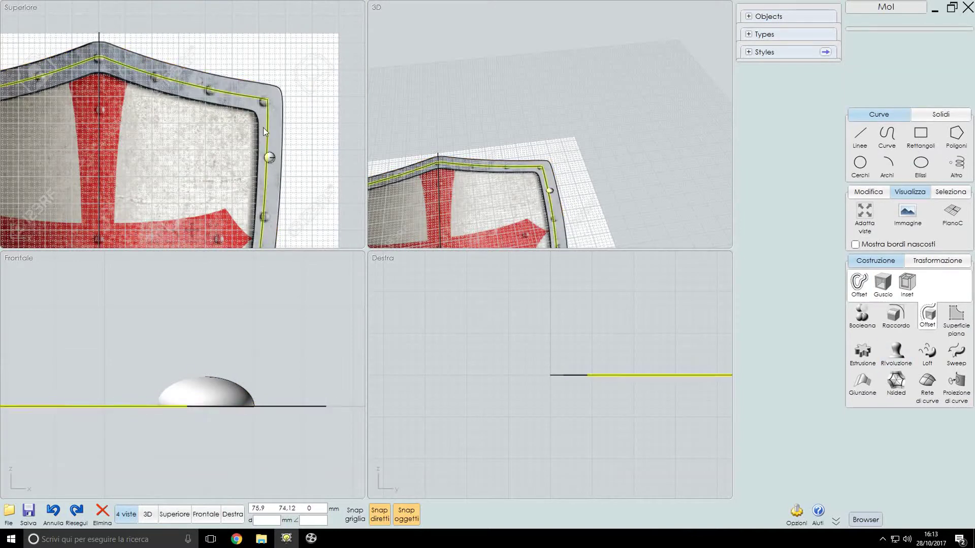
Select the offset curve, begin an array along it, then clear the selection.
{"action": "left_click", "coordinate": [937, 261]}
{"action": "left_click", "coordinate": [895, 353]}
{"action": "left_click", "coordinate": [933, 317]}
{"action": "left_click", "coordinate": [268, 157]}
{"action": "key", "text": "Escape"}
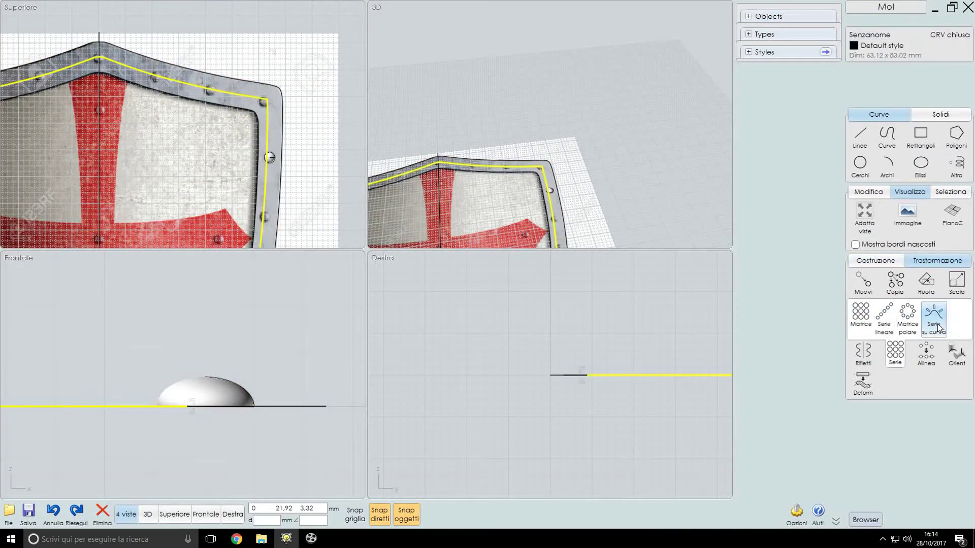
Array the dome rivet along the inner offset curve with 15 copies.
{"action": "scroll", "coordinate": [254, 162], "scroll_direction": "up", "scroll_amount": 4}
{"action": "left_click", "coordinate": [300, 148]}
{"action": "left_click", "coordinate": [287, 86]}
{"action": "scroll", "coordinate": [118, 90], "scroll_direction": "down", "scroll_amount": 3}
{"action": "left_click", "coordinate": [898, 48]}
{"action": "type", "text": "15"}
{"action": "key", "text": "Return"}
Change the rivet array count to 24 copies.
{"action": "scroll", "coordinate": [230, 86], "scroll_direction": "up", "scroll_amount": 2}
{"action": "scroll", "coordinate": [222, 141], "scroll_direction": "up", "scroll_amount": 2}
{"action": "scroll", "coordinate": [205, 164], "scroll_direction": "up", "scroll_amount": 2}
{"action": "scroll", "coordinate": [99, 198], "scroll_direction": "up", "scroll_amount": 2}
{"action": "left_click", "coordinate": [897, 48]}
{"action": "type", "text": "24"}
{"action": "key", "text": "Return"}
Set the spacing between rivets to 13 mm, after first trying 12 mm.
{"action": "left_click", "coordinate": [893, 62]}
{"action": "type", "text": "12"}
{"action": "key", "text": "Return"}
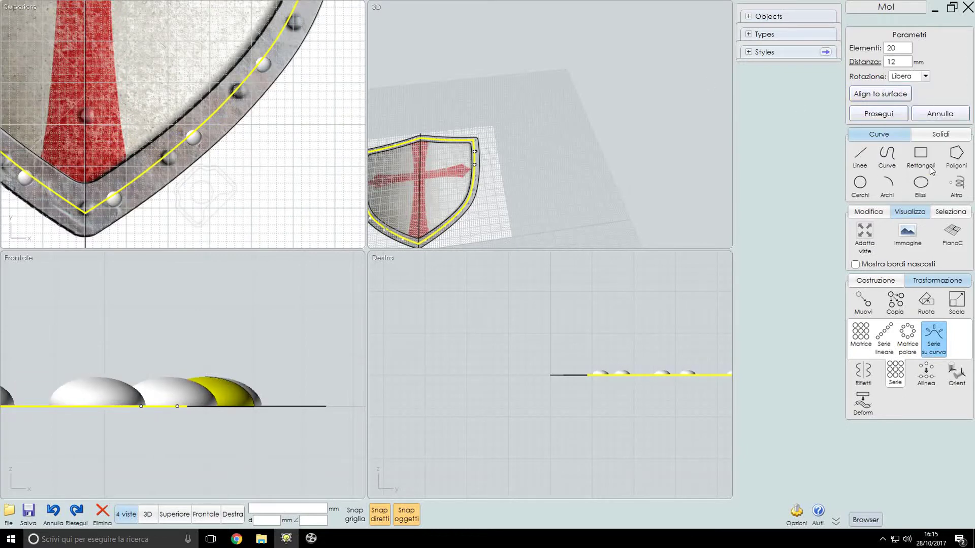
{"action": "left_click", "coordinate": [893, 61]}
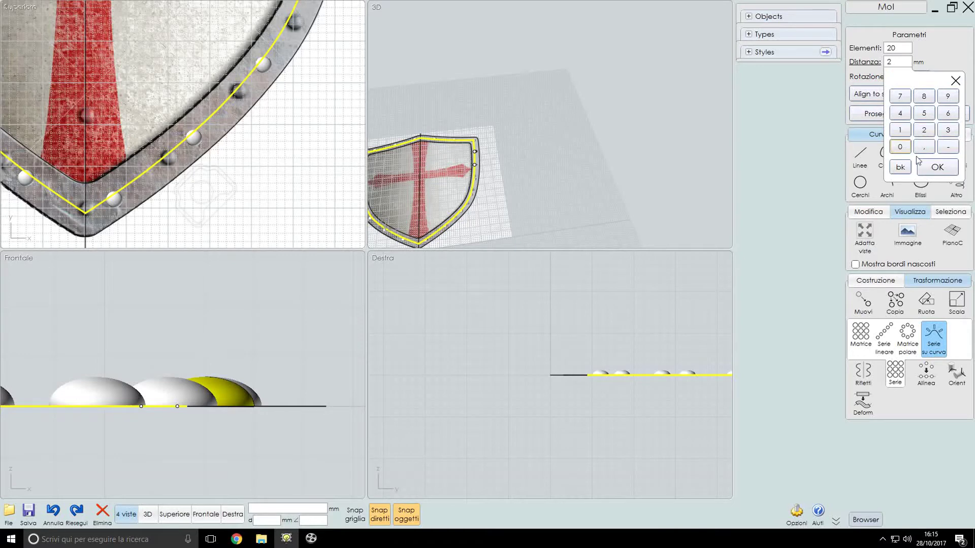
{"action": "left_click", "coordinate": [938, 167]}
{"action": "scroll", "coordinate": [199, 58], "scroll_direction": "down", "scroll_amount": 3}
{"action": "right_click_drag", "start_coordinate": [199, 58], "coordinate": [199, 138]}
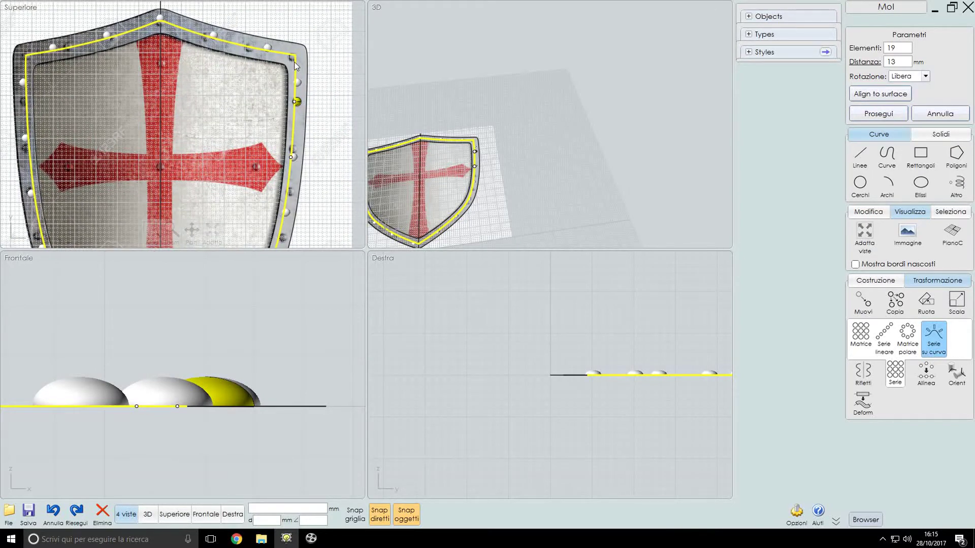
Align the rivet copies to the surface and finish the array around the rim.
{"action": "left_click", "coordinate": [925, 76]}
{"action": "left_click", "coordinate": [880, 93]}
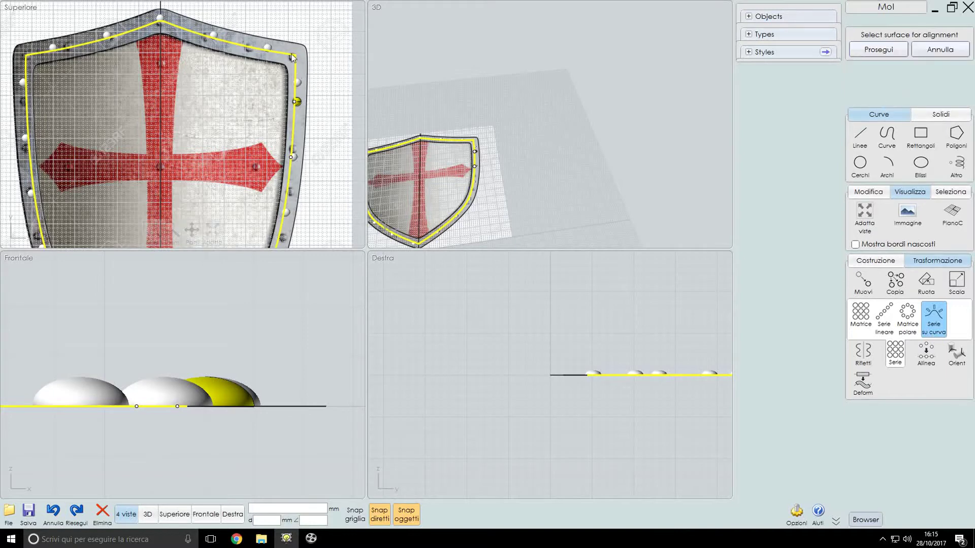
{"action": "scroll", "coordinate": [333, 43], "scroll_direction": "up", "scroll_amount": 3}
{"action": "scroll", "coordinate": [306, 105], "scroll_direction": "down", "scroll_amount": 3}
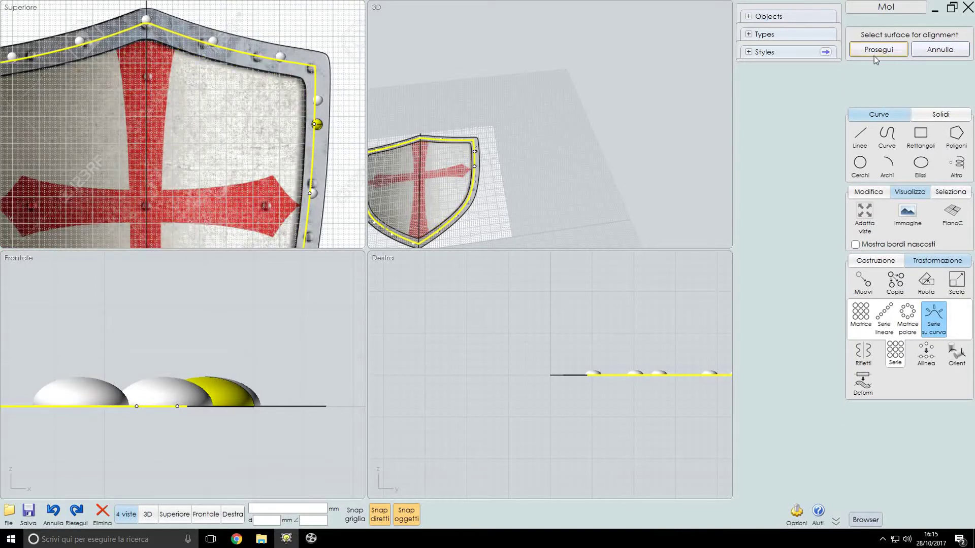
{"action": "left_click", "coordinate": [918, 52]}
{"action": "scroll", "coordinate": [362, 118], "scroll_direction": "up", "scroll_amount": 2}
{"action": "scroll", "coordinate": [248, 108], "scroll_direction": "up", "scroll_amount": 2}
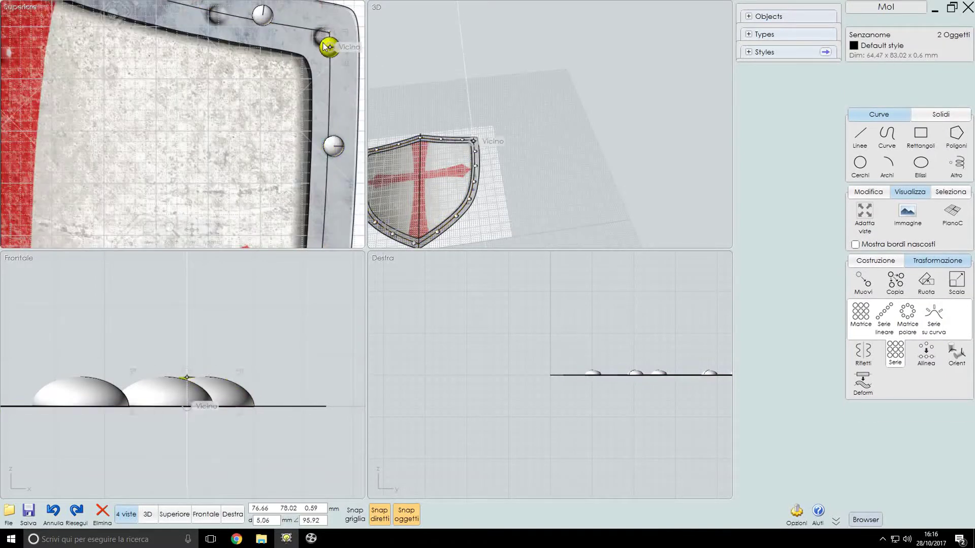
{"action": "scroll", "coordinate": [247, 108], "scroll_direction": "up", "scroll_amount": 2}
{"action": "scroll", "coordinate": [247, 108], "scroll_direction": "down", "scroll_amount": 1}
{"action": "scroll", "coordinate": [186, 86], "scroll_direction": "down", "scroll_amount": 5}
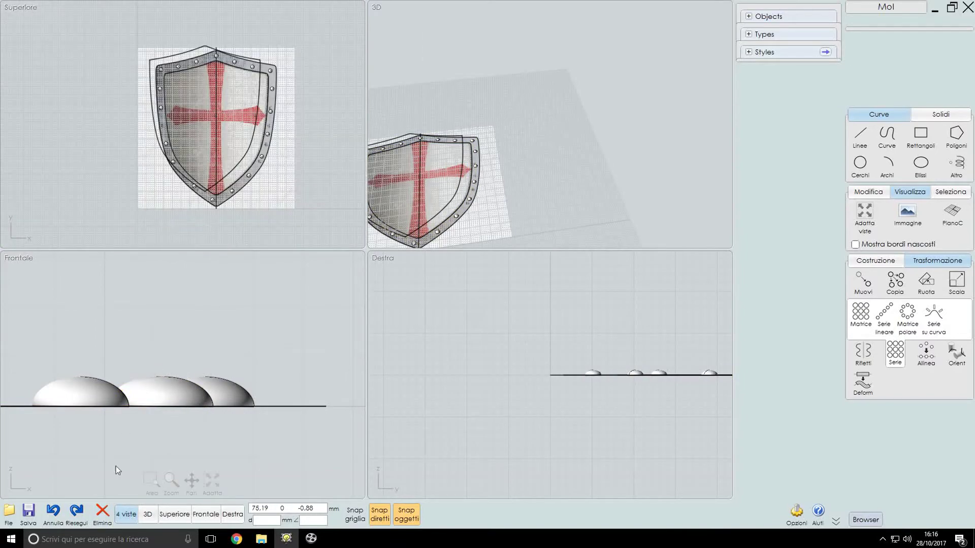
Select a rim rivet and maximize the top view to fill the window.
{"action": "scroll", "coordinate": [206, 106], "scroll_direction": "up", "scroll_amount": 3}
{"action": "scroll", "coordinate": [199, 171], "scroll_direction": "up", "scroll_amount": 2}
{"action": "left_click", "coordinate": [174, 163]}
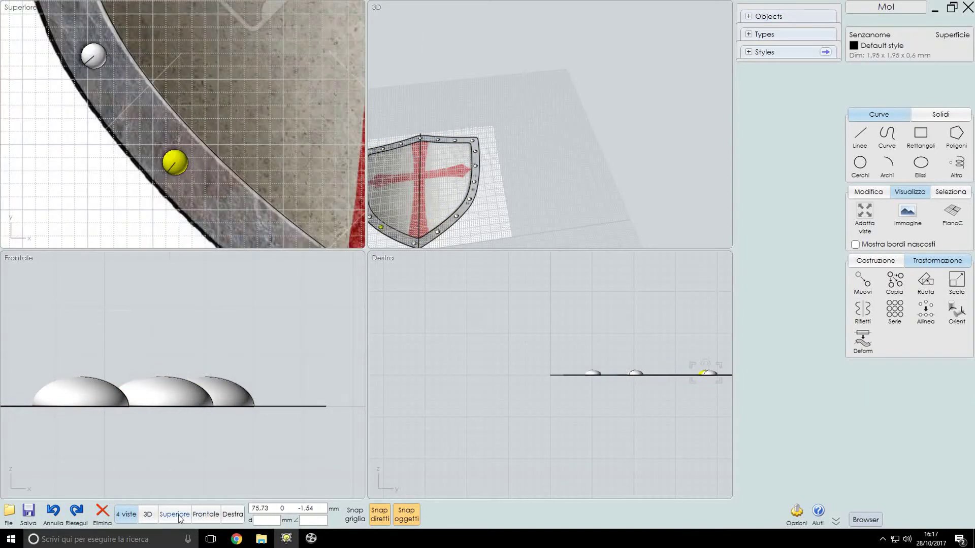
{"action": "left_click", "coordinate": [175, 514]}
{"action": "scroll", "coordinate": [565, 407], "scroll_direction": "down", "scroll_amount": 4}
{"action": "scroll", "coordinate": [610, 305], "scroll_direction": "up", "scroll_amount": 1}
{"action": "scroll", "coordinate": [599, 243], "scroll_direction": "up", "scroll_amount": 1}
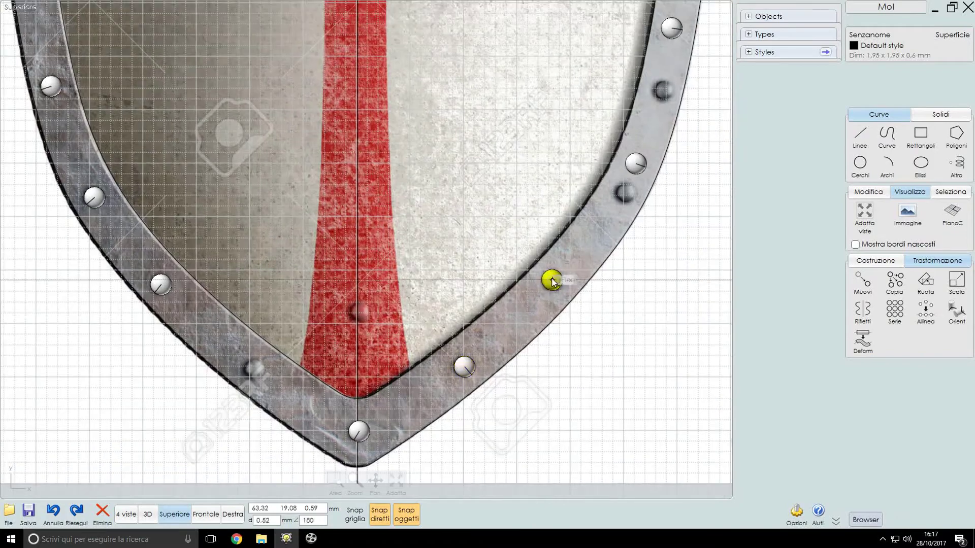
{"action": "scroll", "coordinate": [597, 212], "scroll_direction": "up", "scroll_amount": 1}
{"action": "scroll", "coordinate": [597, 211], "scroll_direction": "down", "scroll_amount": 2}
{"action": "scroll", "coordinate": [602, 169], "scroll_direction": "down", "scroll_amount": 1}
{"action": "scroll", "coordinate": [508, 126], "scroll_direction": "down", "scroll_amount": 1}
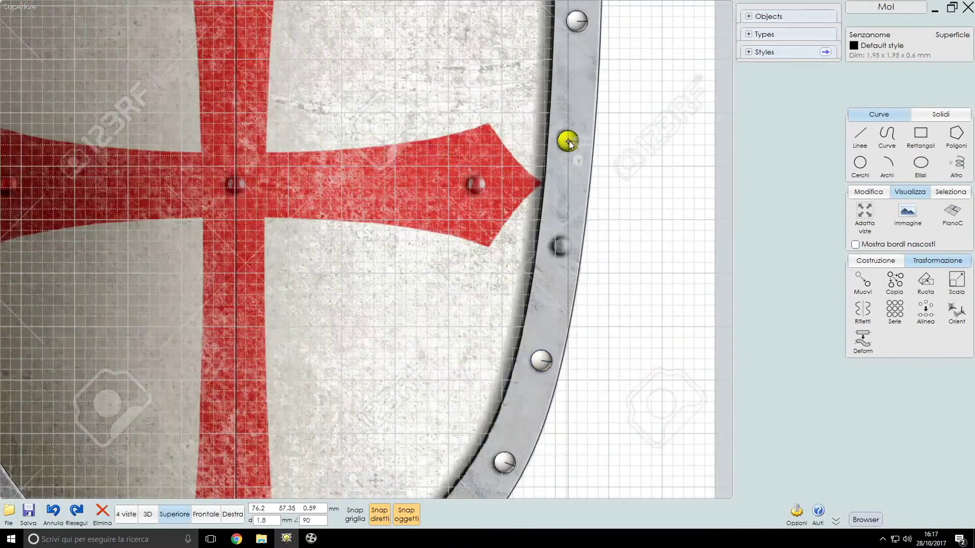
{"action": "scroll", "coordinate": [395, 49], "scroll_direction": "down", "scroll_amount": 1}
Zoom in to inspect the rivets, then select the right half of the rim outline.
{"action": "scroll", "coordinate": [394, 50], "scroll_direction": "up", "scroll_amount": 3}
{"action": "scroll", "coordinate": [416, 167], "scroll_direction": "down", "scroll_amount": 1}
{"action": "scroll", "coordinate": [500, 196], "scroll_direction": "up", "scroll_amount": 1}
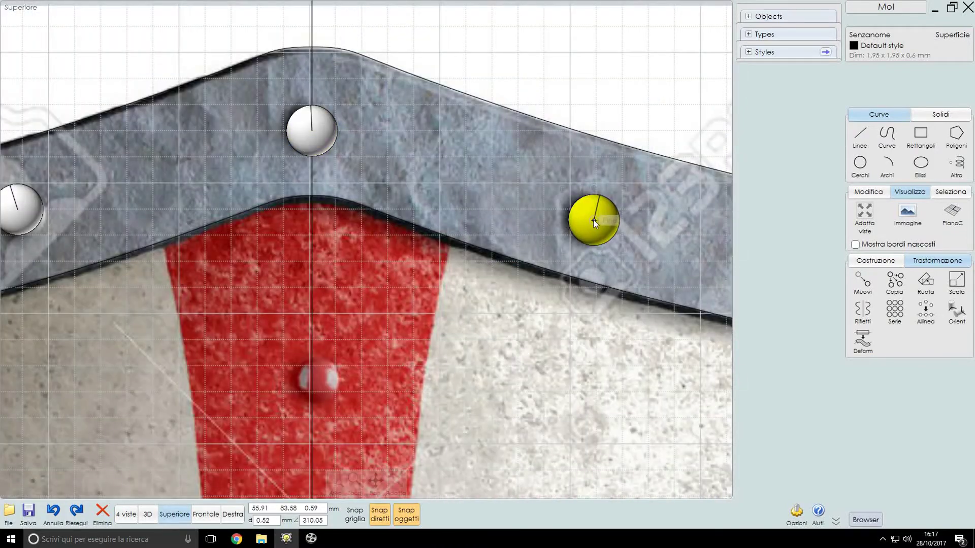
{"action": "scroll", "coordinate": [593, 220], "scroll_direction": "down", "scroll_amount": 3}
{"action": "scroll", "coordinate": [512, 163], "scroll_direction": "up", "scroll_amount": 1}
{"action": "scroll", "coordinate": [706, 152], "scroll_direction": "down", "scroll_amount": 3}
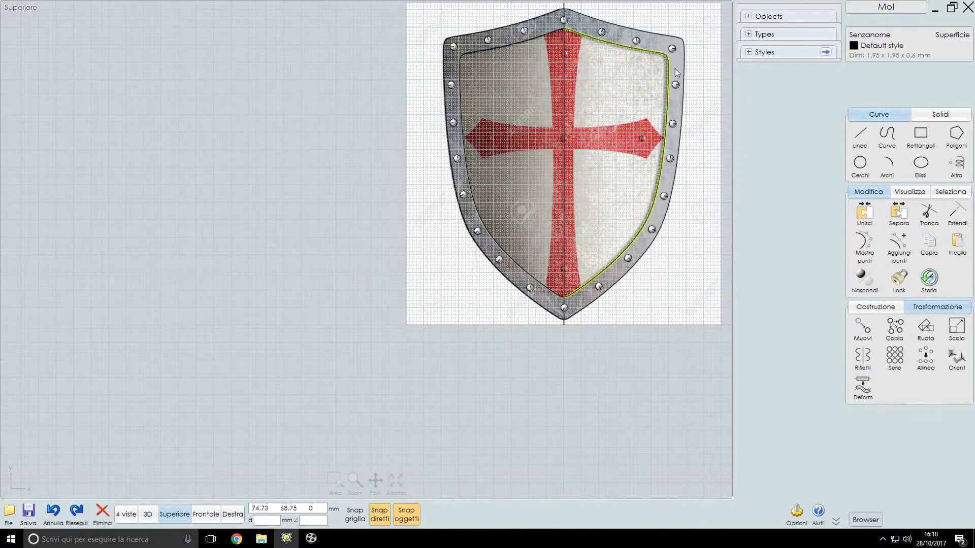
{"action": "scroll", "coordinate": [578, 81], "scroll_direction": "up", "scroll_amount": 2}
{"action": "scroll", "coordinate": [553, 92], "scroll_direction": "up", "scroll_amount": 2}
{"action": "scroll", "coordinate": [562, 103], "scroll_direction": "up", "scroll_amount": 1}
{"action": "scroll", "coordinate": [563, 102], "scroll_direction": "down", "scroll_amount": 4}
{"action": "scroll", "coordinate": [618, 192], "scroll_direction": "up", "scroll_amount": 2}
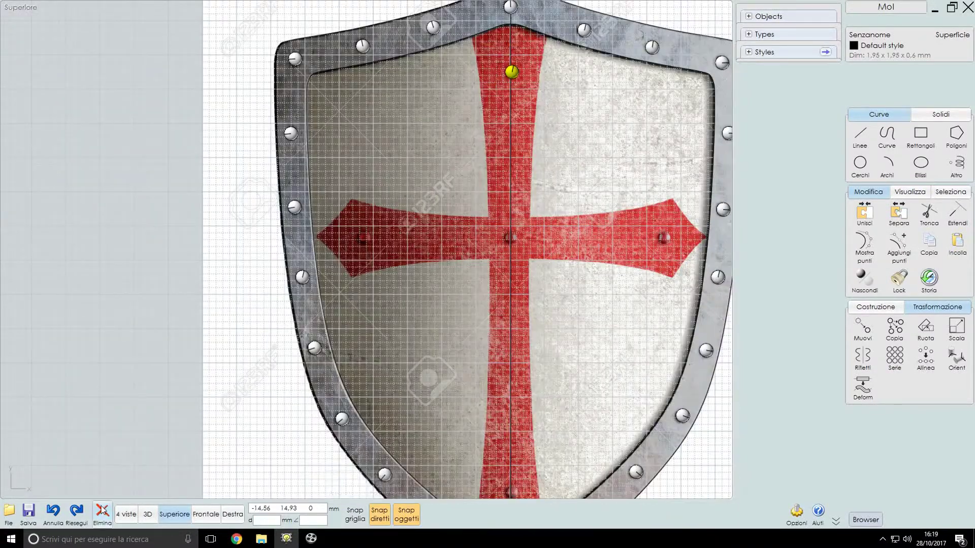
{"action": "scroll", "coordinate": [593, 167], "scroll_direction": "down", "scroll_amount": 1}
{"action": "scroll", "coordinate": [638, 313], "scroll_direction": "down", "scroll_amount": 2}
{"action": "left_click", "coordinate": [638, 313]}
{"action": "scroll", "coordinate": [651, 261], "scroll_direction": "up", "scroll_amount": 2}
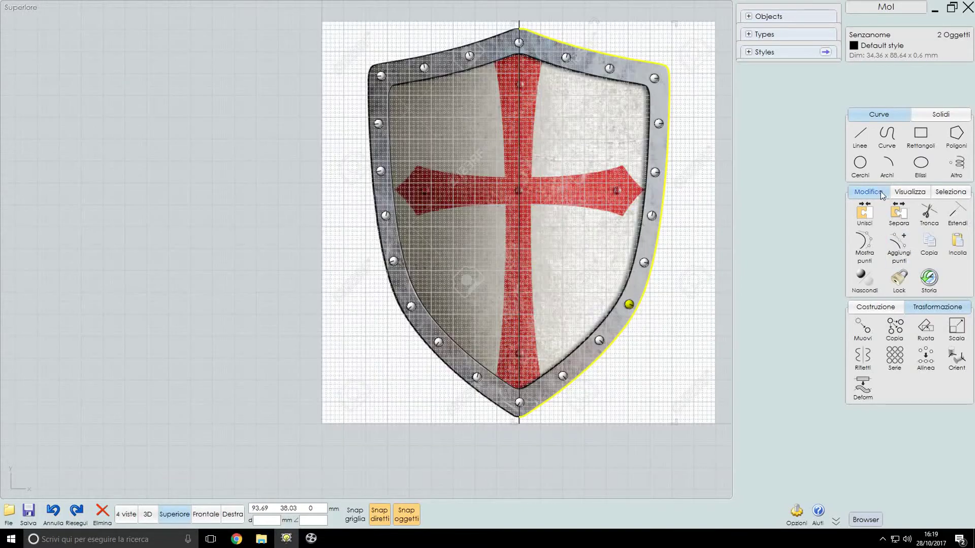
{"action": "left_click", "coordinate": [886, 194]}
Return to four views and isolate the rivets by selecting the outline and inverting the selection.
{"action": "left_click", "coordinate": [867, 220]}
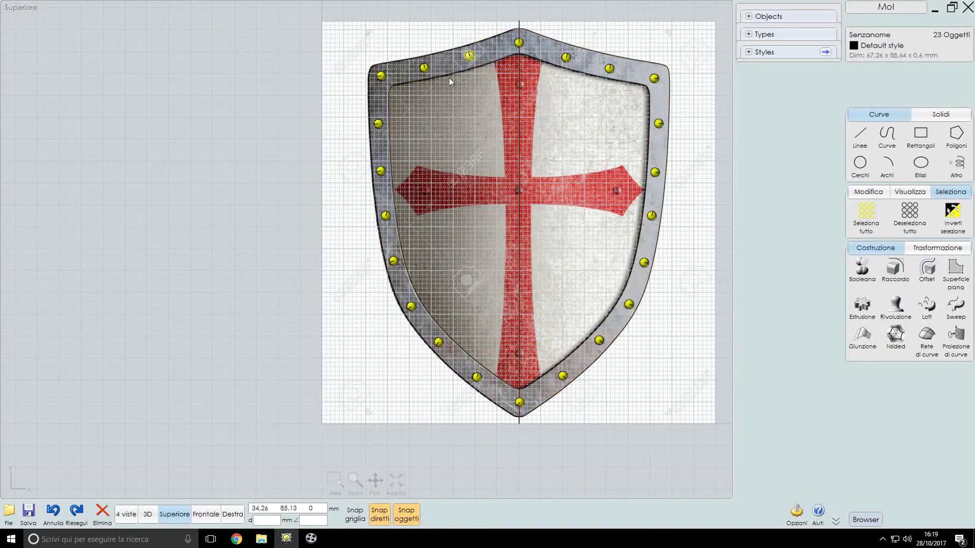
{"action": "left_click", "coordinate": [142, 517]}
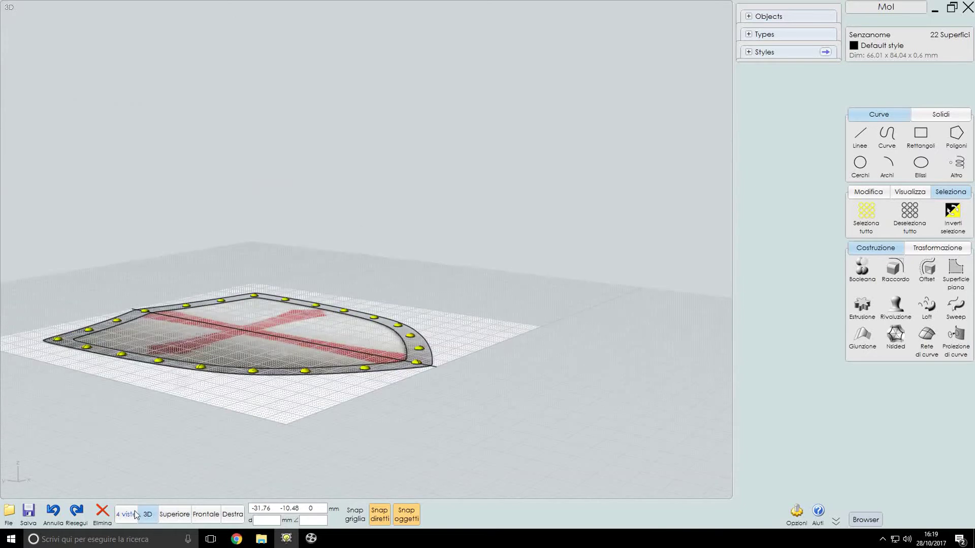
{"action": "left_click", "coordinate": [125, 514]}
{"action": "left_click_drag", "start_coordinate": [319, 199], "coordinate": [212, 144]}
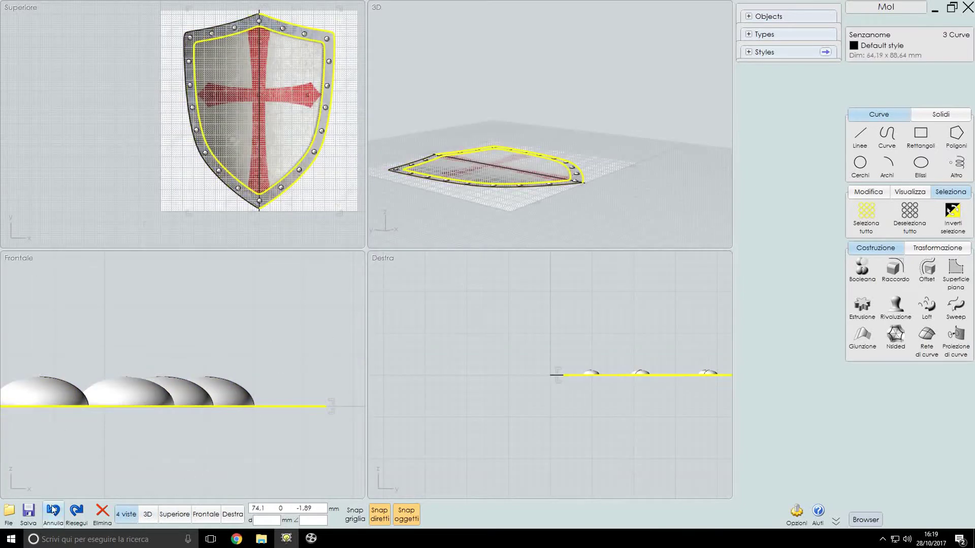
{"action": "key", "text": "ctrl+a"}
{"action": "left_click", "coordinate": [329, 118], "text": "ctrl"}
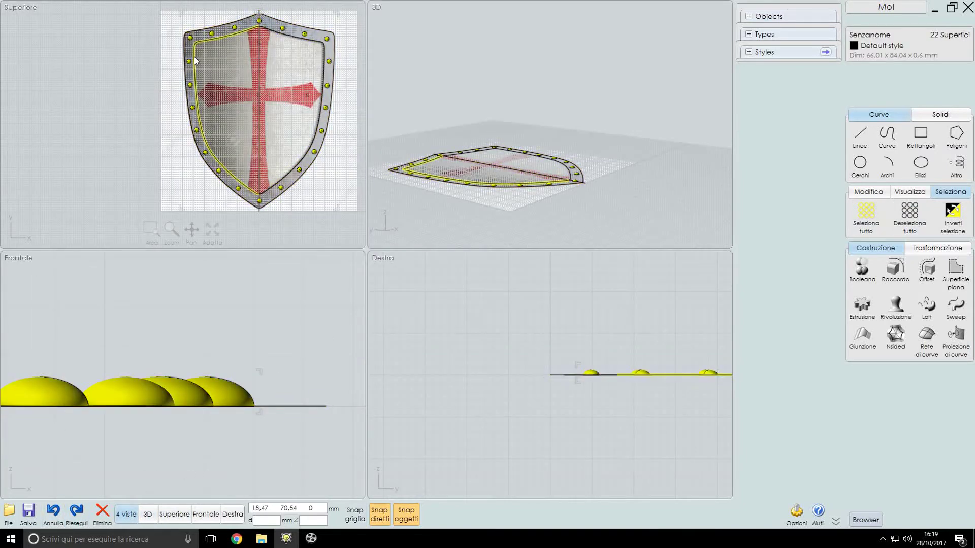
Drag the rivet domes upward in the front view to lift them above the shield base.
{"action": "scroll", "coordinate": [312, 360], "scroll_direction": "down", "scroll_amount": 5}
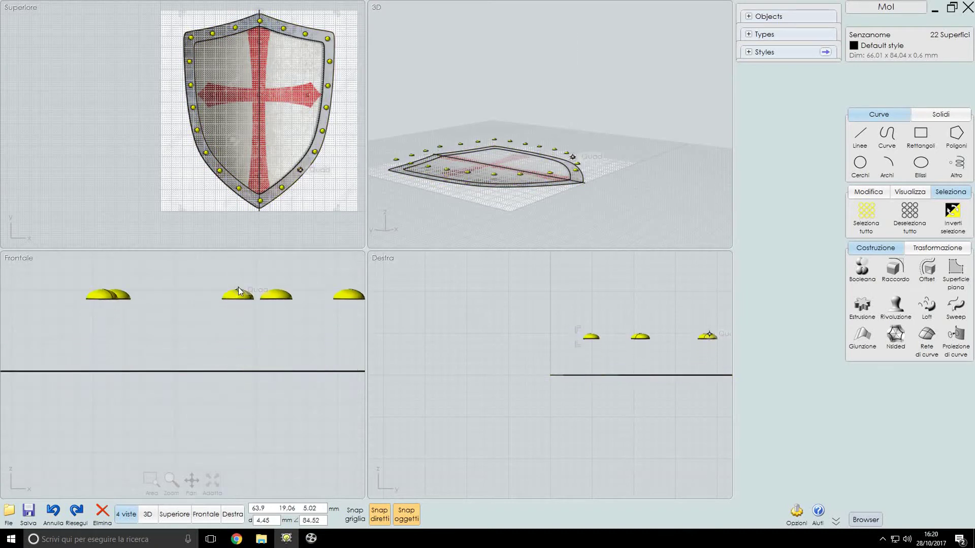
{"action": "mouse_move", "coordinate": [237, 292]}
{"action": "left_mouse_down"}
{"action": "mouse_move", "coordinate": [237, 363]}
{"action": "mouse_move", "coordinate": [258, 289]}
{"action": "left_mouse_up"}
{"action": "scroll", "coordinate": [261, 366], "scroll_direction": "up", "scroll_amount": 2}
{"action": "scroll", "coordinate": [262, 358], "scroll_direction": "up", "scroll_amount": 1}
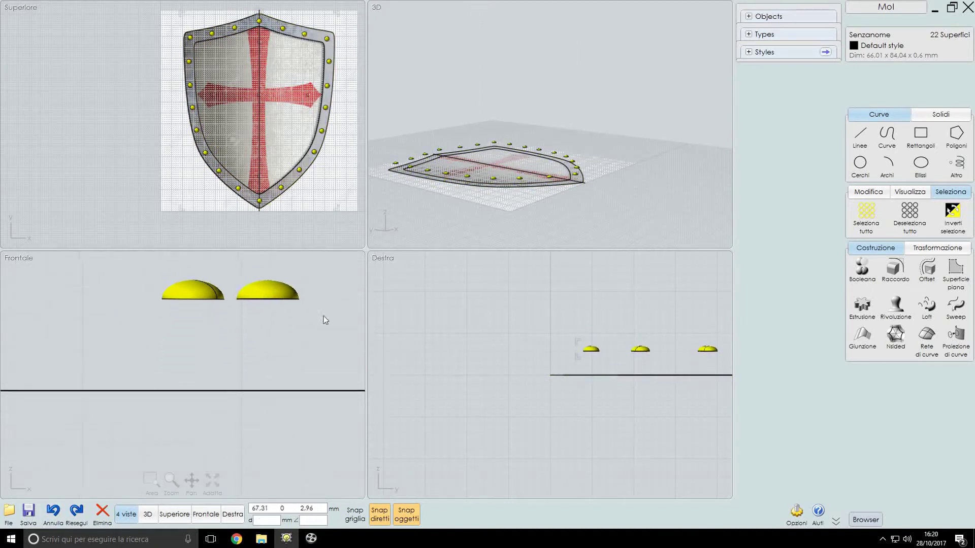
{"action": "left_click_drag", "start_coordinate": [269, 341], "coordinate": [267, 306]}
{"action": "right_click_drag", "start_coordinate": [634, 146], "coordinate": [597, 161]}
{"action": "left_click", "coordinate": [248, 34]}
{"action": "left_click", "coordinate": [858, 304]}
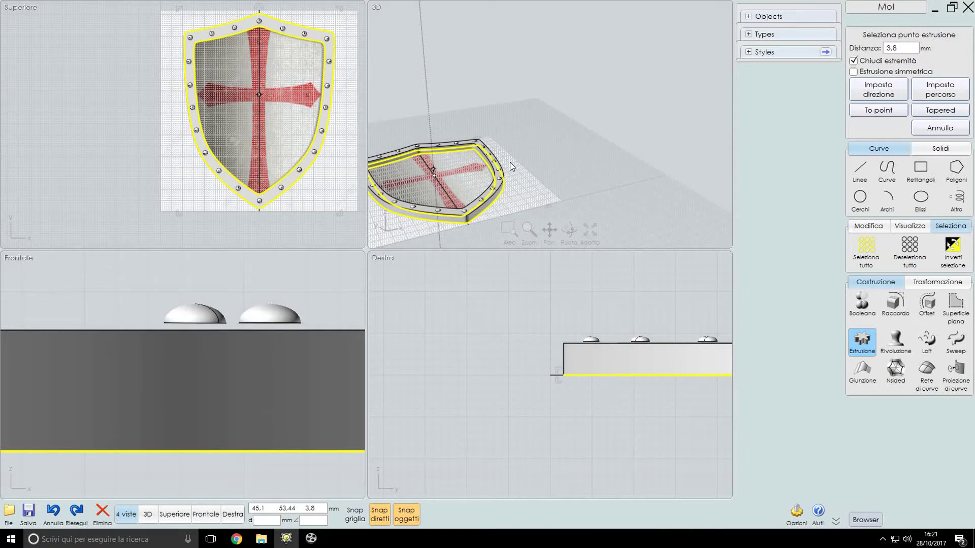
Extrude the rim outline curves up to rivet level, about 4.3 mm.
{"action": "key", "text": "Escape"}
{"action": "left_click", "coordinate": [54, 512]}
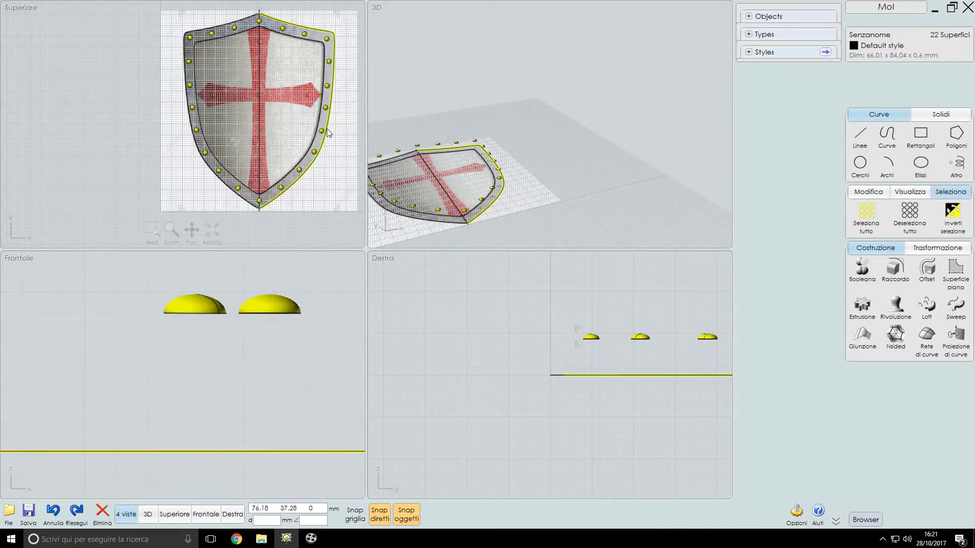
{"action": "left_click", "coordinate": [328, 131]}
{"action": "left_click", "coordinate": [862, 306]}
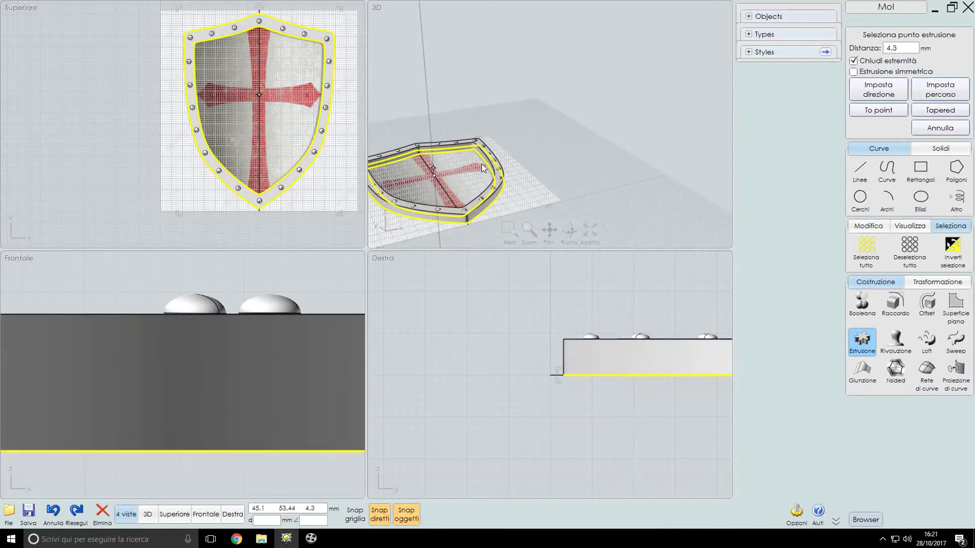
{"action": "left_click", "coordinate": [483, 163]}
{"action": "scroll", "coordinate": [644, 343], "scroll_direction": "up", "scroll_amount": 3}
Select the rim and rivets, orbit to inspect them, then maximize the 3D view.
{"action": "key", "text": "Escape"}
{"action": "left_click", "coordinate": [645, 295]}
{"action": "scroll", "coordinate": [609, 289], "scroll_direction": "down", "scroll_amount": 2}
{"action": "scroll", "coordinate": [494, 185], "scroll_direction": "up", "scroll_amount": 3}
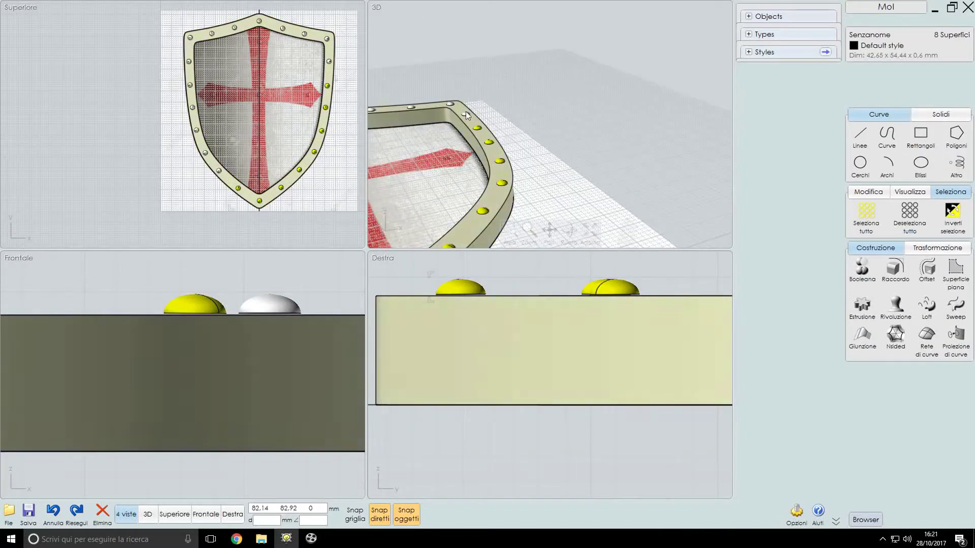
{"action": "left_click", "coordinate": [498, 187], "text": "shift"}
{"action": "mouse_move", "coordinate": [409, 105]}
{"action": "right_mouse_down"}
{"action": "mouse_move", "coordinate": [499, 187]}
{"action": "mouse_move", "coordinate": [654, 155]}
{"action": "mouse_move", "coordinate": [498, 222]}
{"action": "right_mouse_up"}
{"action": "scroll", "coordinate": [498, 223], "scroll_direction": "down", "scroll_amount": 3}
{"action": "scroll", "coordinate": [614, 279], "scroll_direction": "up", "scroll_amount": 3}
{"action": "scroll", "coordinate": [278, 299], "scroll_direction": "up", "scroll_amount": 2}
{"action": "scroll", "coordinate": [278, 297], "scroll_direction": "up", "scroll_amount": 2}
{"action": "scroll", "coordinate": [280, 302], "scroll_direction": "up", "scroll_amount": 2}
{"action": "scroll", "coordinate": [280, 309], "scroll_direction": "up", "scroll_amount": 2}
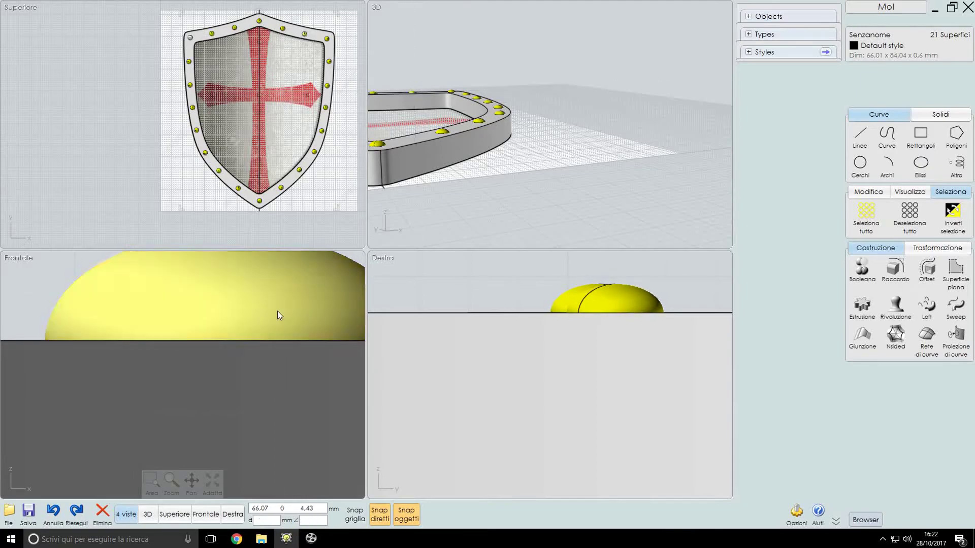
{"action": "scroll", "coordinate": [452, 272], "scroll_direction": "down", "scroll_amount": 2}
{"action": "scroll", "coordinate": [508, 267], "scroll_direction": "down", "scroll_amount": 2}
{"action": "key", "text": "Escape"}
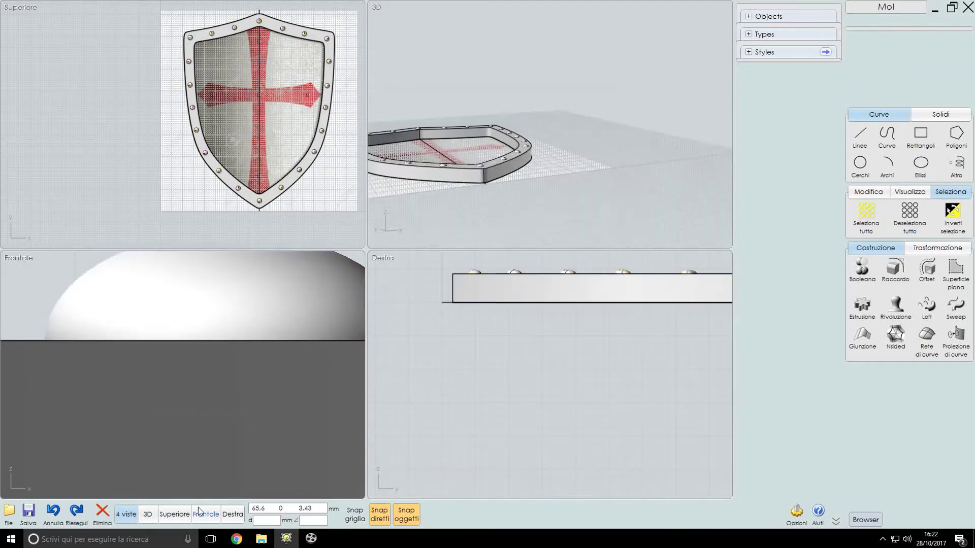
{"action": "left_click", "coordinate": [147, 515]}
Window-select the inner shield outline and cross curves, then switch to the four-view layout.
{"action": "scroll", "coordinate": [264, 294], "scroll_direction": "up", "scroll_amount": 3}
{"action": "right_click_drag", "start_coordinate": [239, 378], "coordinate": [251, 340]}
{"action": "left_click", "coordinate": [252, 340]}
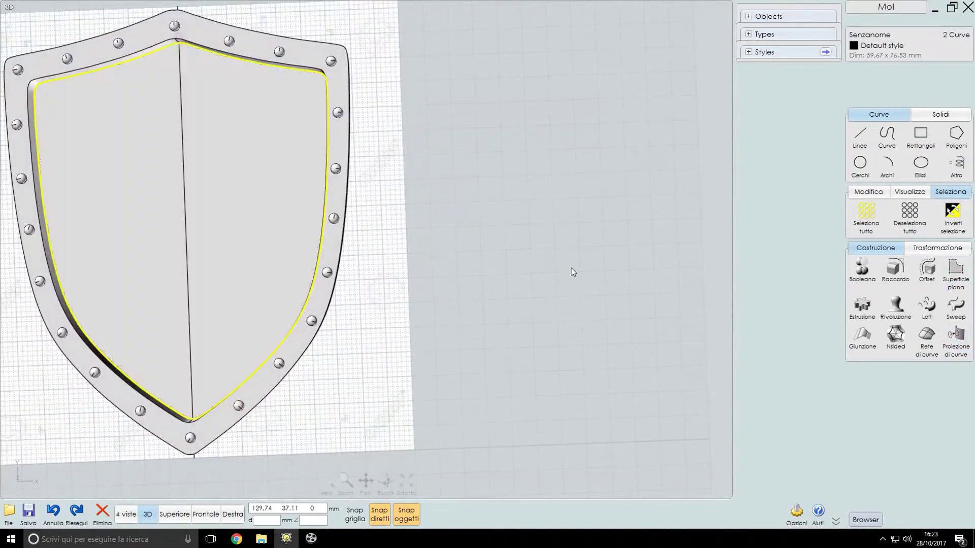
{"action": "right_click_drag", "start_coordinate": [730, 266], "coordinate": [543, 449]}
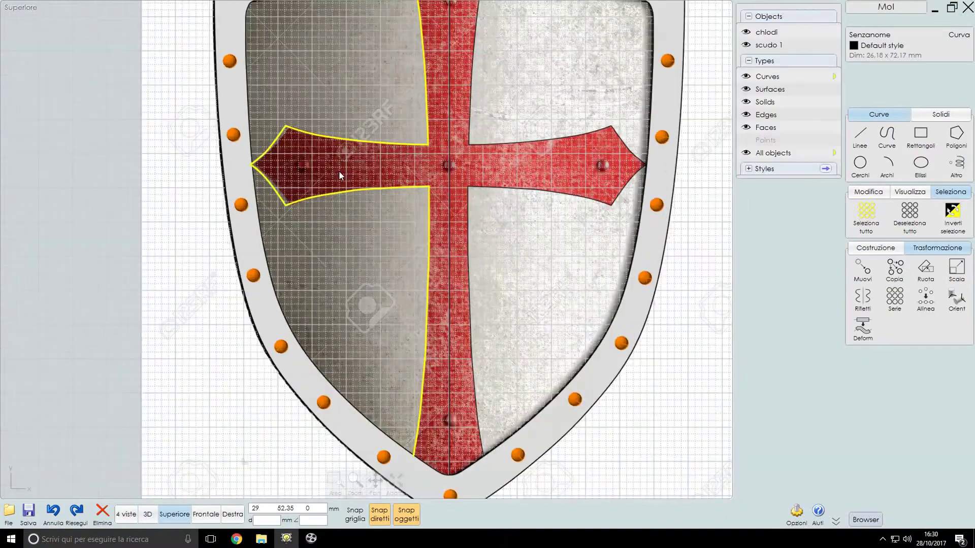
{"action": "scroll", "coordinate": [327, 202], "scroll_direction": "up", "scroll_amount": 3}
{"action": "scroll", "coordinate": [335, 202], "scroll_direction": "up", "scroll_amount": 2}
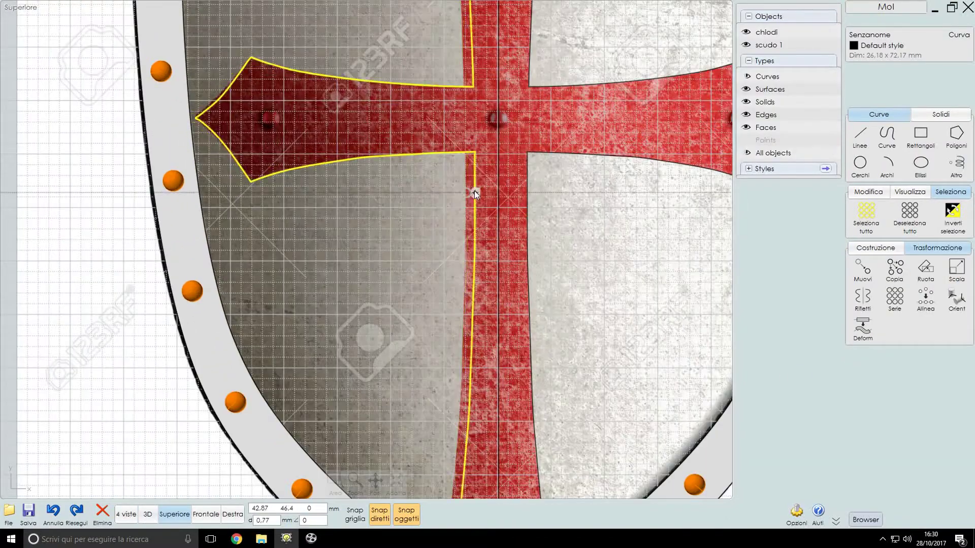
{"action": "scroll", "coordinate": [605, 270], "scroll_direction": "down", "scroll_amount": 1}
{"action": "scroll", "coordinate": [604, 269], "scroll_direction": "down", "scroll_amount": 3}
{"action": "scroll", "coordinate": [604, 269], "scroll_direction": "up", "scroll_amount": 3}
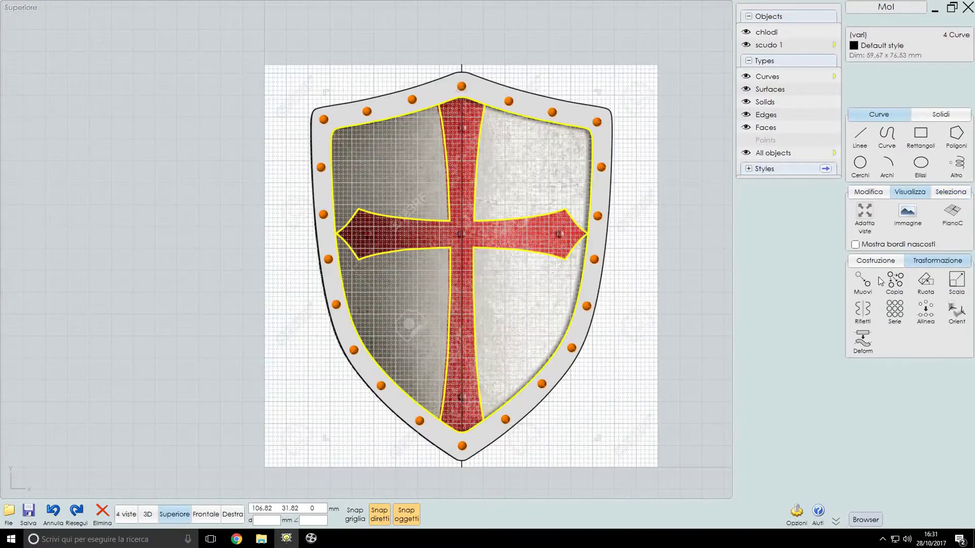
{"action": "left_click", "coordinate": [125, 517]}
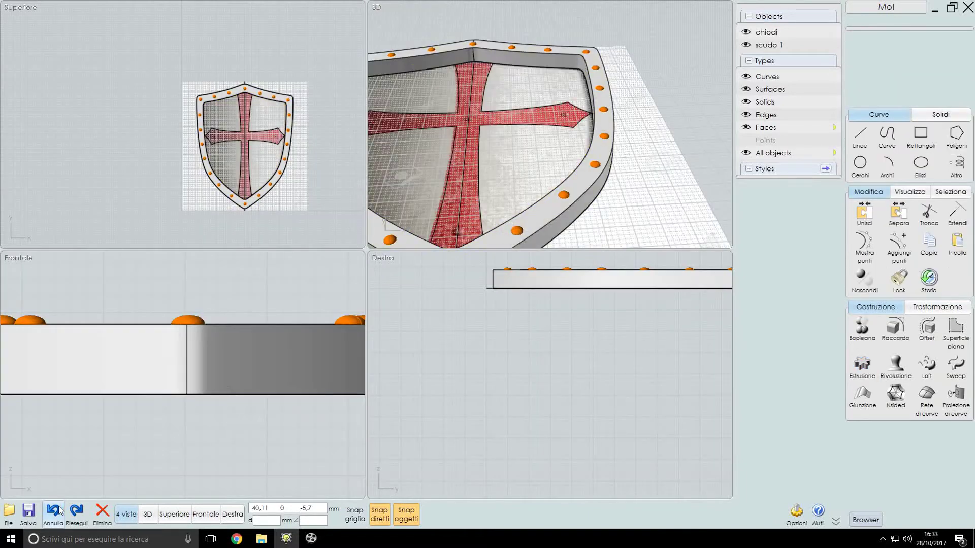
Finish the previous command and start a control-point curve at the inner outline's top point.
{"action": "right_click", "coordinate": [727, 364]}
{"action": "left_click", "coordinate": [489, 193]}
{"action": "left_click", "coordinate": [882, 45]}
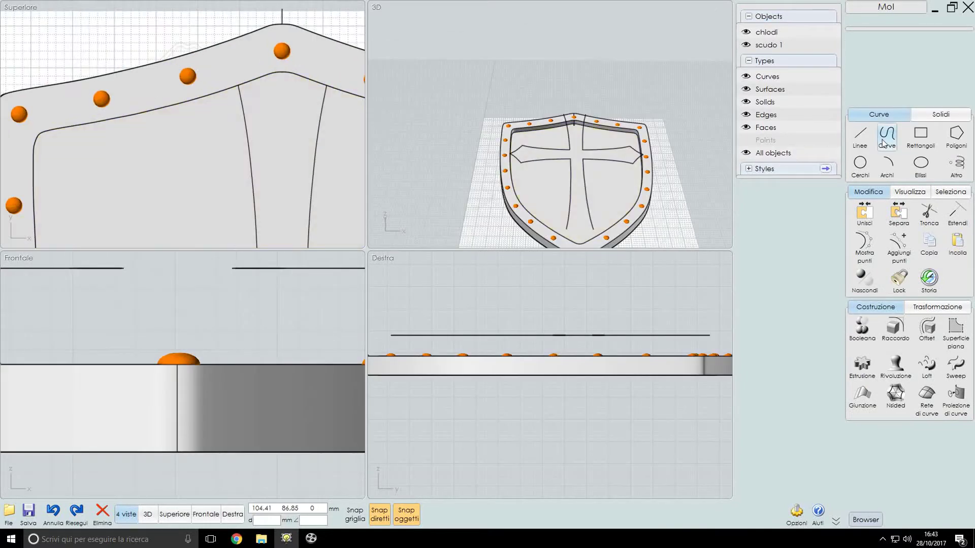
{"action": "left_click", "coordinate": [887, 136]}
{"action": "left_click", "coordinate": [238, 86]}
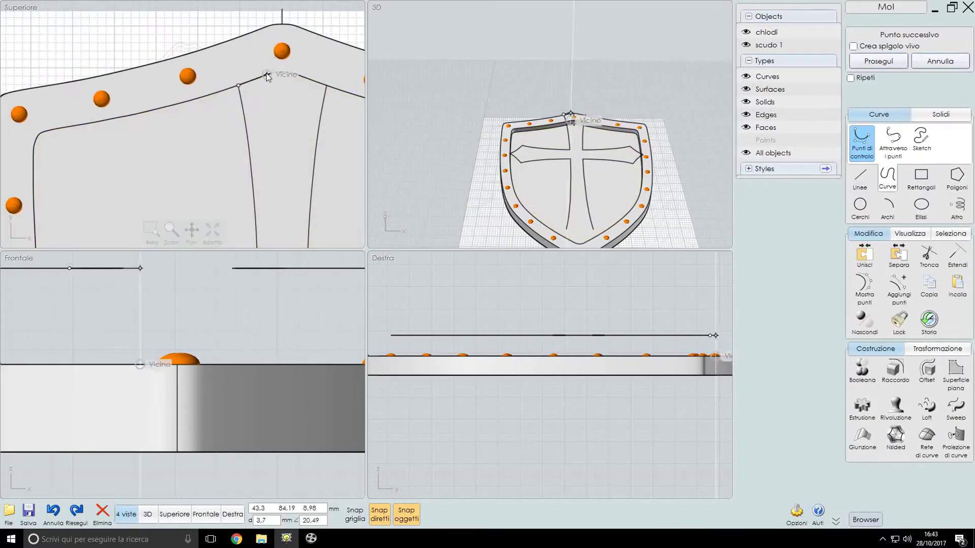
Draw a short curve along the tangent guide closing the top of the cross's vertical bar.
{"action": "scroll", "coordinate": [153, 81], "scroll_direction": "up", "scroll_amount": 2}
{"action": "scroll", "coordinate": [239, 55], "scroll_direction": "up", "scroll_amount": 3}
{"action": "left_click", "coordinate": [245, 34]}
{"action": "left_click", "coordinate": [309, 59]}
{"action": "scroll", "coordinate": [231, 65], "scroll_direction": "down", "scroll_amount": 2}
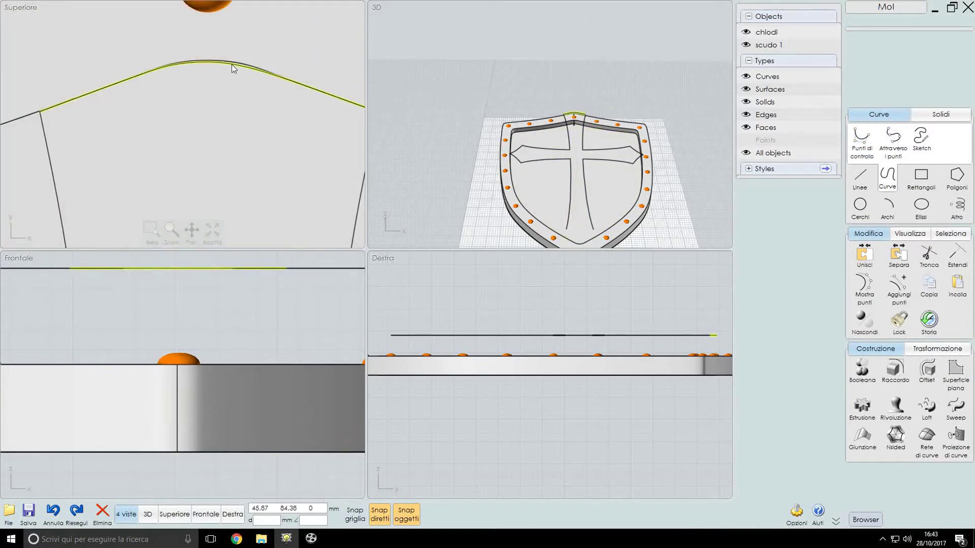
{"action": "left_click", "coordinate": [241, 116]}
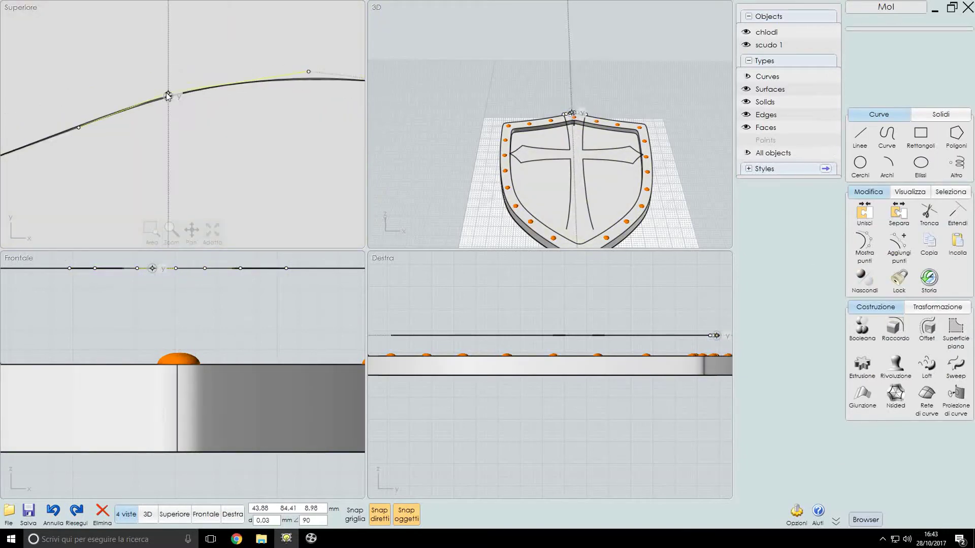
In top view, draw a small 9.91 x 2.73 mm curve rounding the inner outline's bottom tip.
{"action": "scroll", "coordinate": [202, 111], "scroll_direction": "down", "scroll_amount": 3}
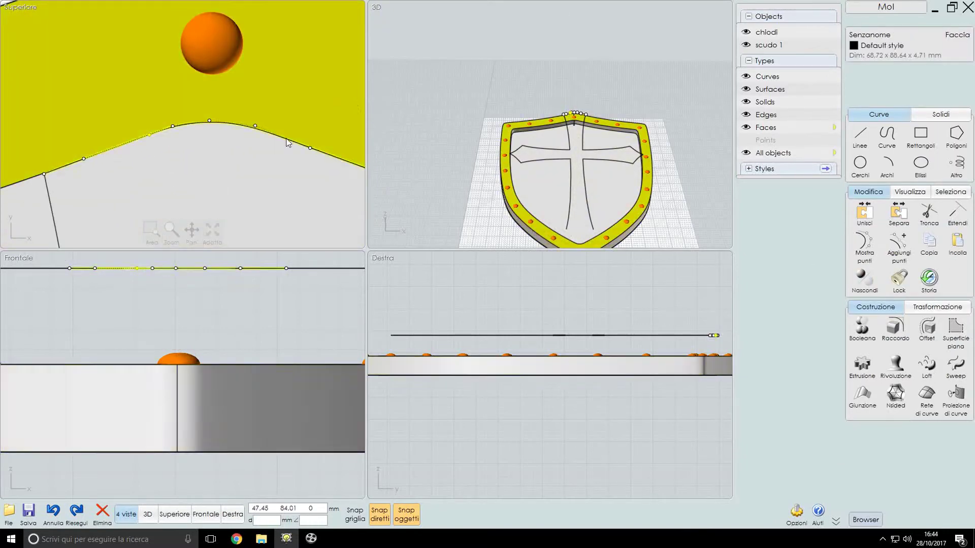
{"action": "scroll", "coordinate": [193, 172], "scroll_direction": "down", "scroll_amount": 2}
{"action": "key", "text": "Return"}
{"action": "left_click", "coordinate": [206, 514]}
{"action": "left_click", "coordinate": [174, 514]}
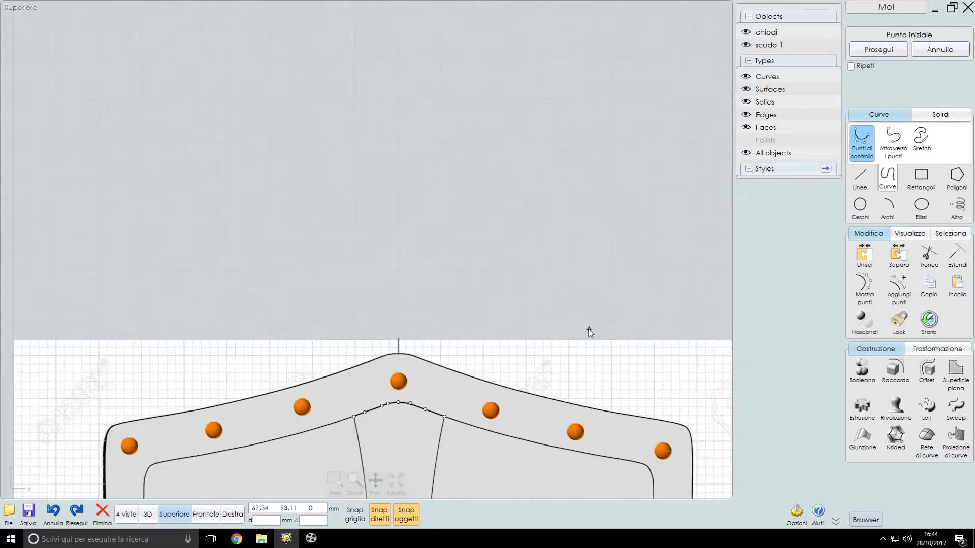
{"action": "scroll", "coordinate": [459, 429], "scroll_direction": "down", "scroll_amount": 2}
{"action": "scroll", "coordinate": [459, 429], "scroll_direction": "up", "scroll_amount": 2}
{"action": "left_click", "coordinate": [414, 322]}
{"action": "scroll", "coordinate": [475, 373], "scroll_direction": "up", "scroll_amount": 3}
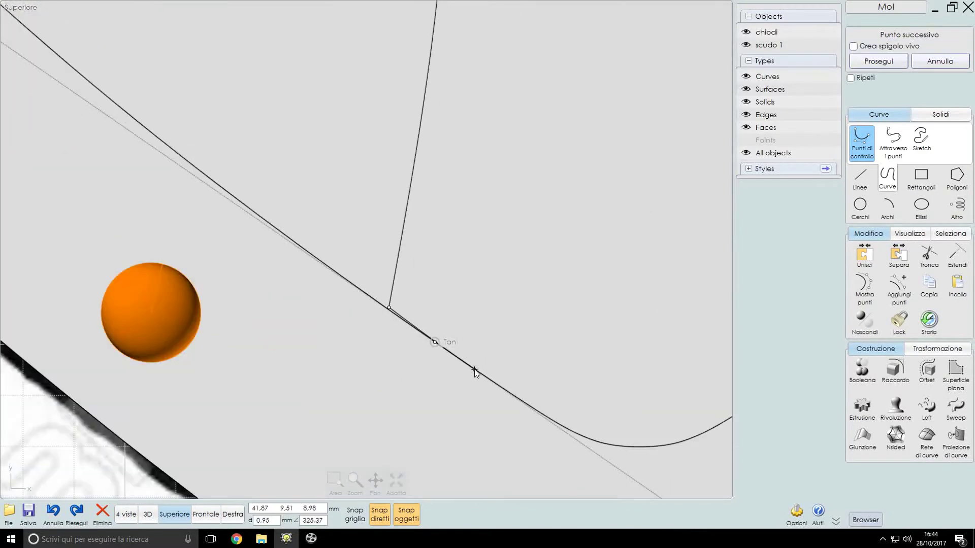
{"action": "left_click", "coordinate": [639, 447]}
{"action": "scroll", "coordinate": [549, 436], "scroll_direction": "down", "scroll_amount": 1}
{"action": "scroll", "coordinate": [501, 463], "scroll_direction": "down", "scroll_amount": 1}
{"action": "scroll", "coordinate": [614, 392], "scroll_direction": "down", "scroll_amount": 1}
{"action": "right_click", "coordinate": [559, 404]}
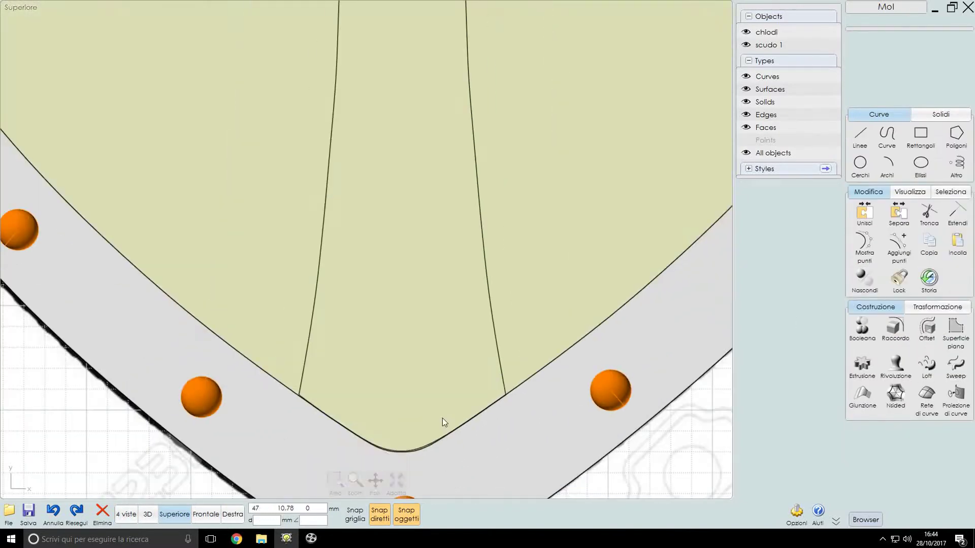
{"action": "left_click", "coordinate": [861, 253]}
Switch to four viewports and select the cross outline curves.
{"action": "scroll", "coordinate": [415, 470], "scroll_direction": "up", "scroll_amount": 1}
{"action": "scroll", "coordinate": [416, 470], "scroll_direction": "up", "scroll_amount": 2}
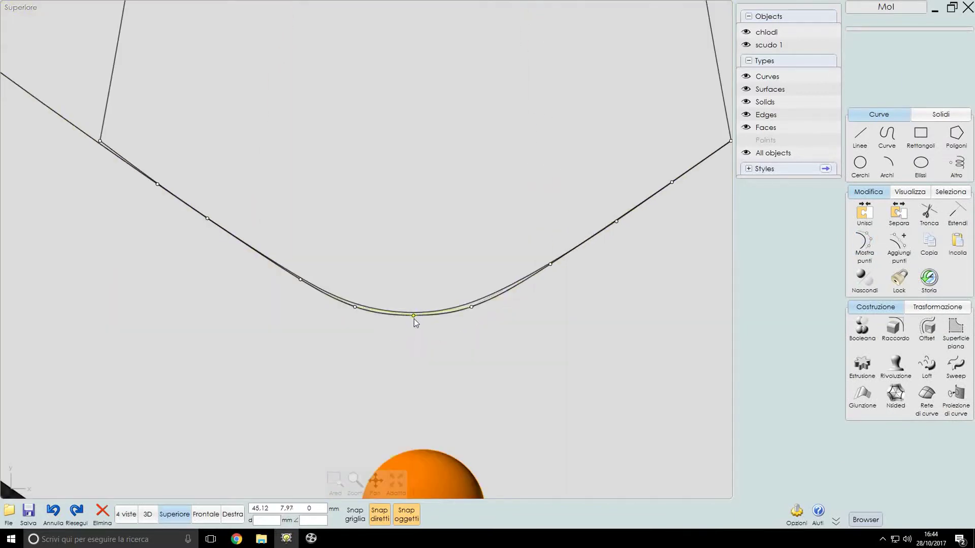
{"action": "scroll", "coordinate": [444, 352], "scroll_direction": "down", "scroll_amount": 1}
{"action": "scroll", "coordinate": [397, 289], "scroll_direction": "down", "scroll_amount": 2}
{"action": "scroll", "coordinate": [583, 327], "scroll_direction": "down", "scroll_amount": 2}
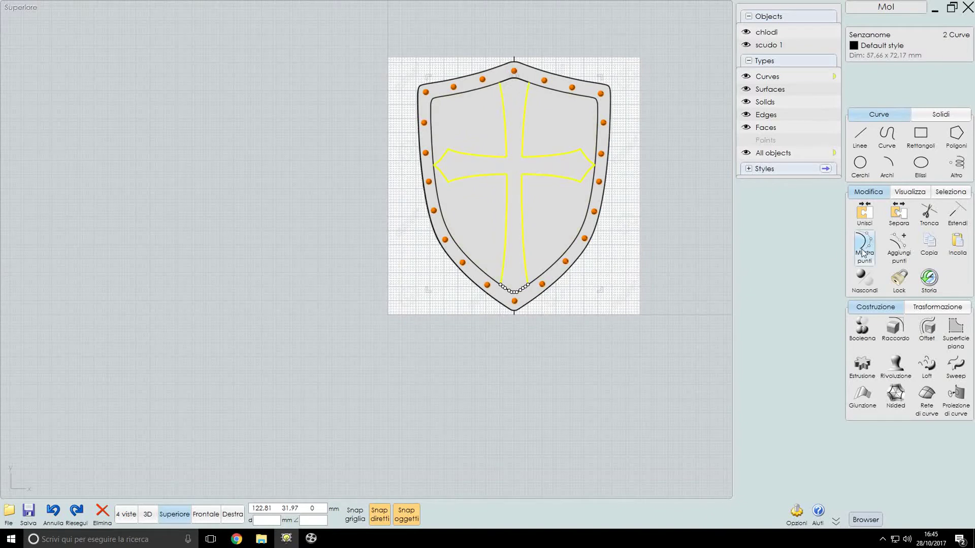
{"action": "scroll", "coordinate": [507, 308], "scroll_direction": "up", "scroll_amount": 2}
{"action": "left_click", "coordinate": [507, 309]}
{"action": "scroll", "coordinate": [507, 308], "scroll_direction": "down", "scroll_amount": 2}
{"action": "left_click", "coordinate": [126, 515]}
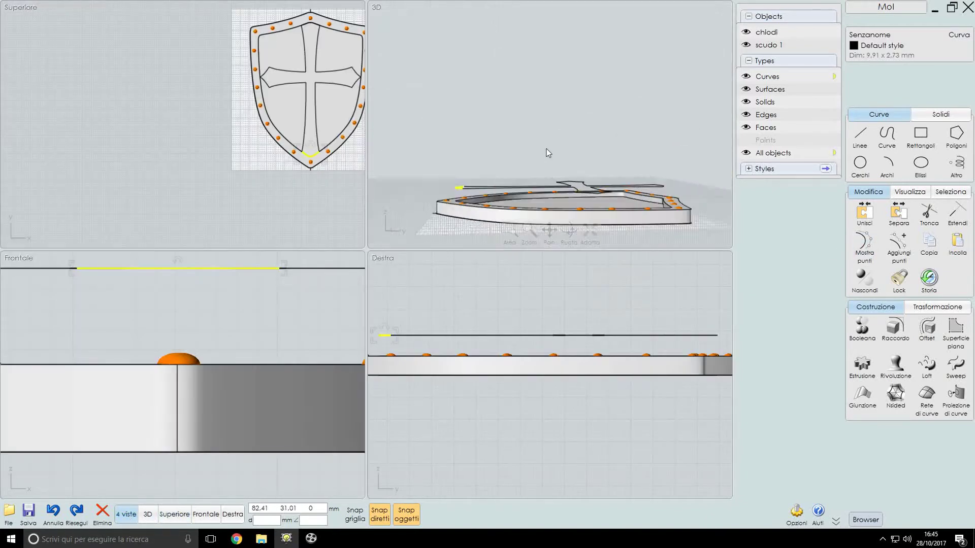
{"action": "right_click_drag", "start_coordinate": [547, 153], "coordinate": [529, 144]}
{"action": "left_click", "coordinate": [529, 144]}
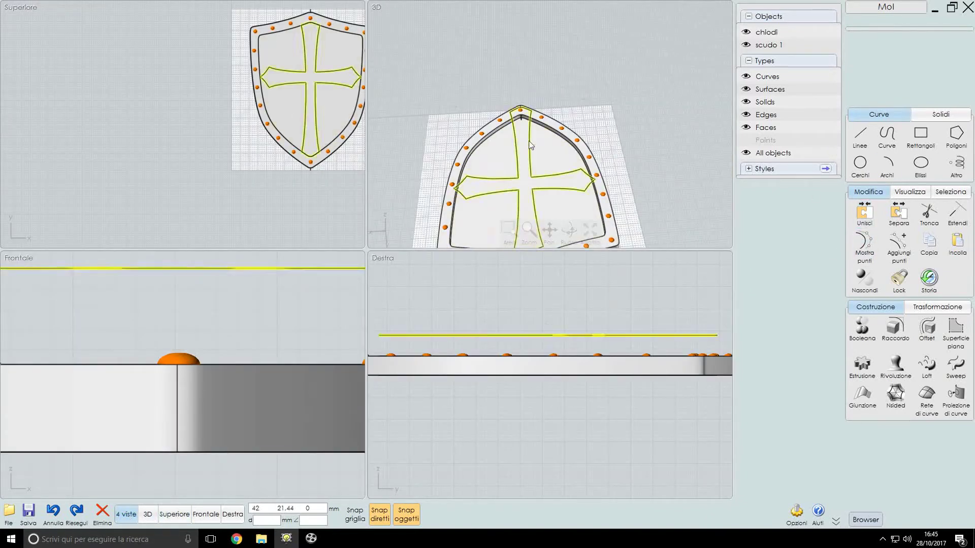
{"action": "left_click", "coordinate": [929, 213]}
Trim the inner shield field along the cross curves, keeping all pieces.
{"action": "key", "text": "Return"}
{"action": "right_click_drag", "start_coordinate": [664, 164], "coordinate": [462, 139]}
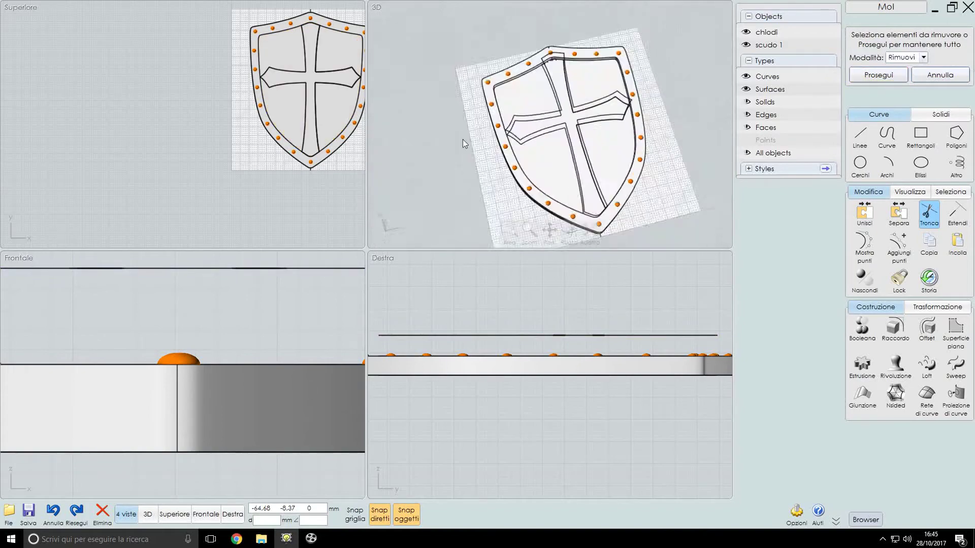
{"action": "scroll", "coordinate": [582, 200], "scroll_direction": "up", "scroll_amount": 3}
{"action": "right_click_drag", "start_coordinate": [580, 172], "coordinate": [560, 173]}
{"action": "scroll", "coordinate": [559, 172], "scroll_direction": "down", "scroll_amount": 3}
{"action": "scroll", "coordinate": [557, 107], "scroll_direction": "down", "scroll_amount": 3}
{"action": "mouse_move", "coordinate": [671, 199]}
{"action": "right_mouse_down"}
{"action": "mouse_move", "coordinate": [619, 118]}
{"action": "mouse_move", "coordinate": [584, 152]}
{"action": "right_mouse_up"}
{"action": "right_click", "coordinate": [620, 118]}
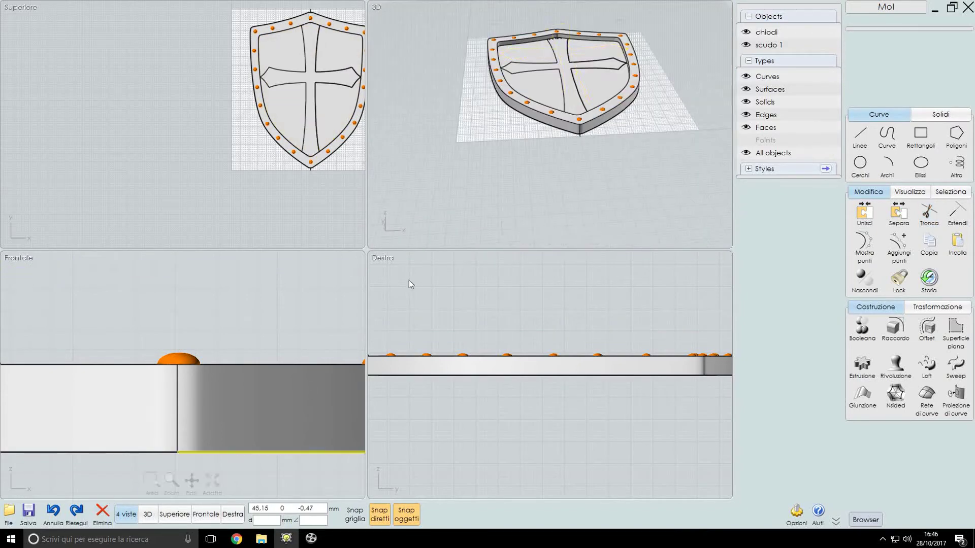
Delete the cross guide curves and clear the selection.
{"action": "left_click", "coordinate": [96, 518]}
{"action": "scroll", "coordinate": [554, 135], "scroll_direction": "up", "scroll_amount": 3}
{"action": "left_click", "coordinate": [623, 232]}
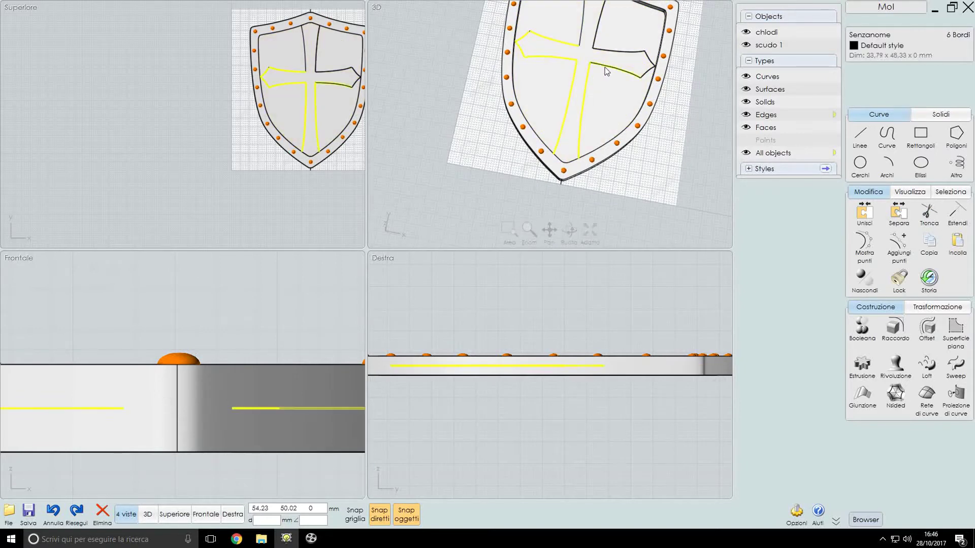
Select the four field quarters around the cross, excluding the cross, and begin extruding them.
{"action": "right_click_drag", "start_coordinate": [620, 211], "coordinate": [506, 201]}
{"action": "left_click", "coordinate": [515, 208]}
{"action": "left_click", "coordinate": [539, 92]}
{"action": "left_click", "coordinate": [582, 65]}
{"action": "right_click_drag", "start_coordinate": [608, 85], "coordinate": [422, 142]}
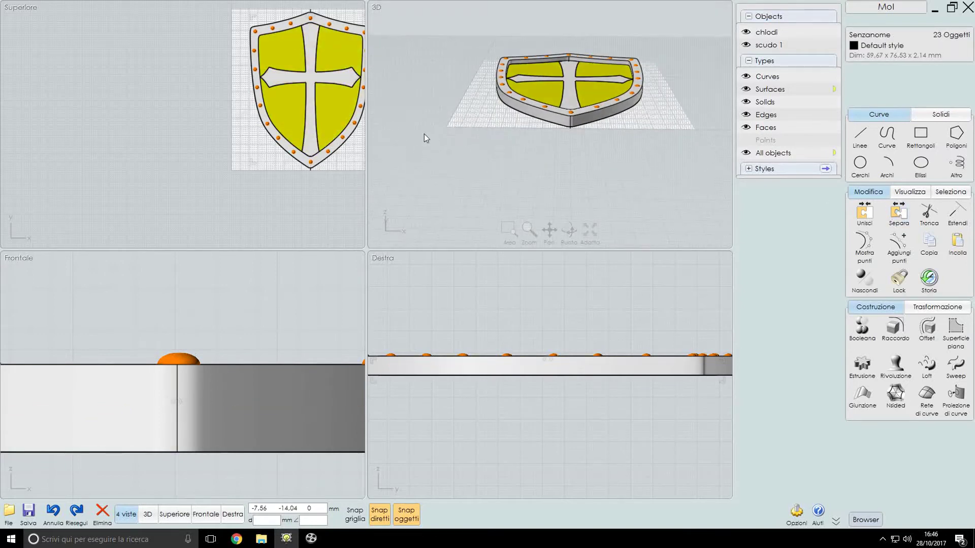
{"action": "left_click", "coordinate": [862, 364]}
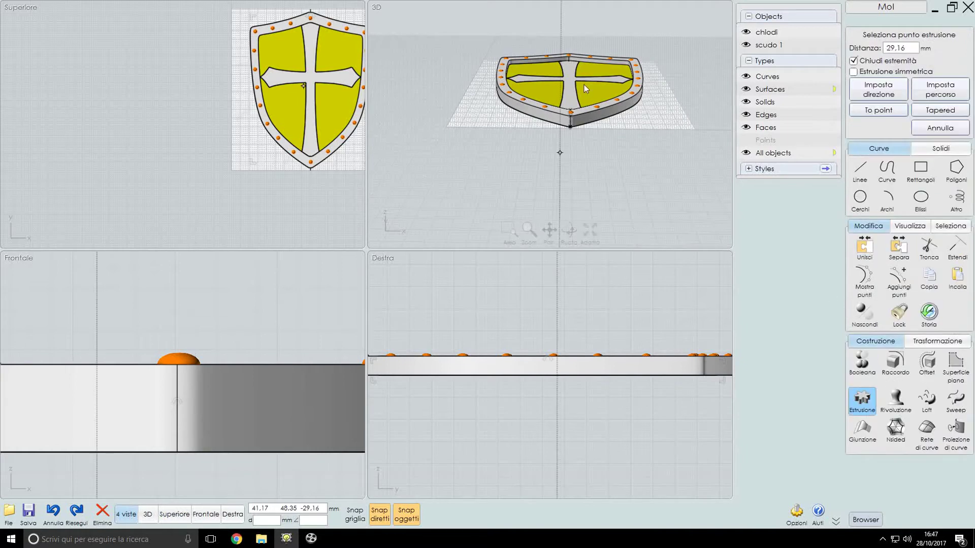
Extrude the cross face up to the rim top, 2.14 mm high.
{"action": "right_click_drag", "start_coordinate": [584, 84], "coordinate": [595, 201]}
{"action": "right_click_drag", "start_coordinate": [474, 71], "coordinate": [475, 122]}
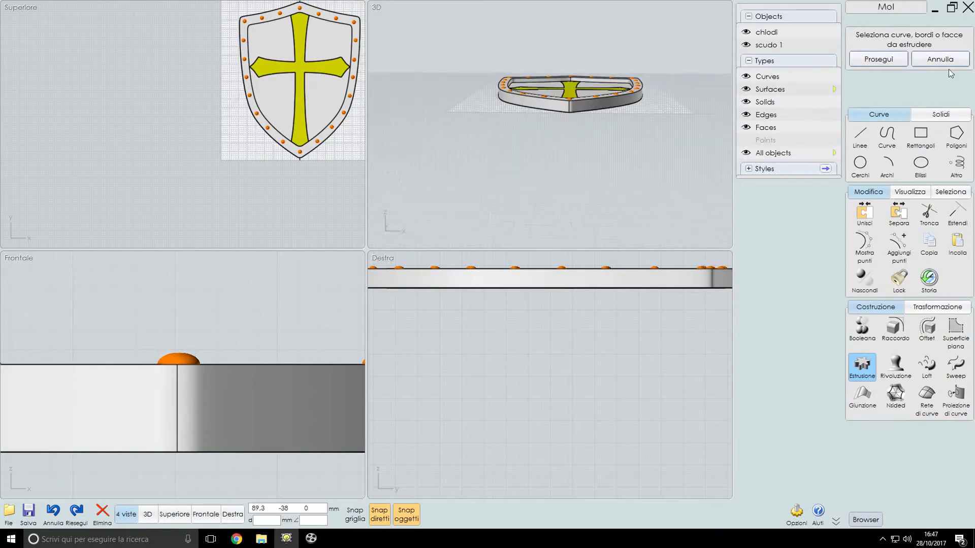
{"action": "key", "text": "Return"}
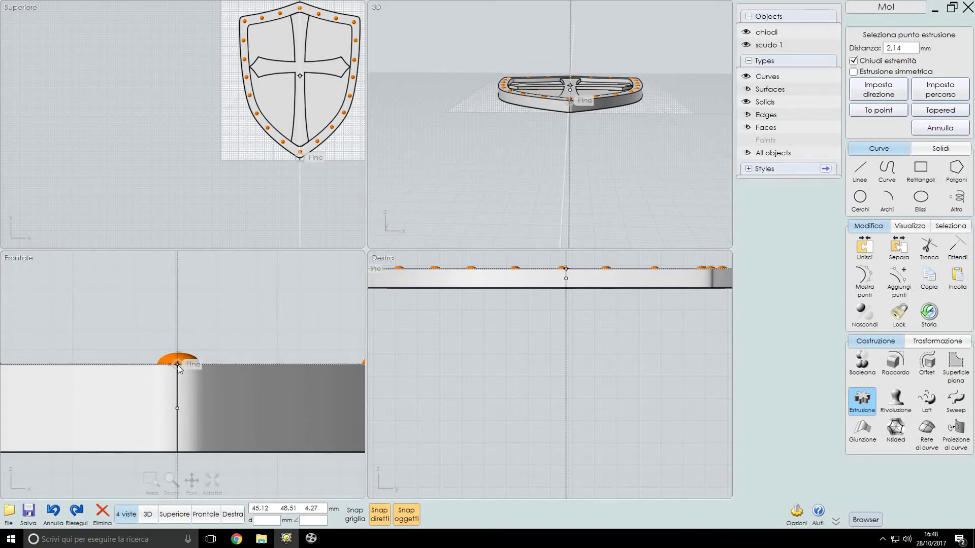
{"action": "scroll", "coordinate": [177, 366], "scroll_direction": "up", "scroll_amount": 5}
{"action": "left_click", "coordinate": [174, 358]}
{"action": "right_click_drag", "start_coordinate": [602, 220], "coordinate": [602, 337]}
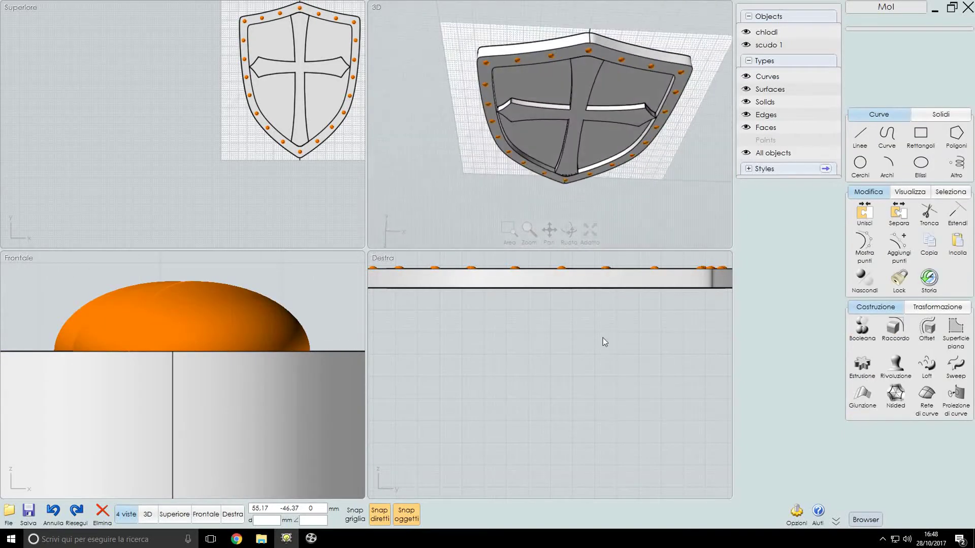
{"action": "left_click", "coordinate": [854, 45]}
Give the cross the Red style and rename it 'croce'.
{"action": "left_click", "coordinate": [849, 87]}
{"action": "left_click", "coordinate": [862, 35]}
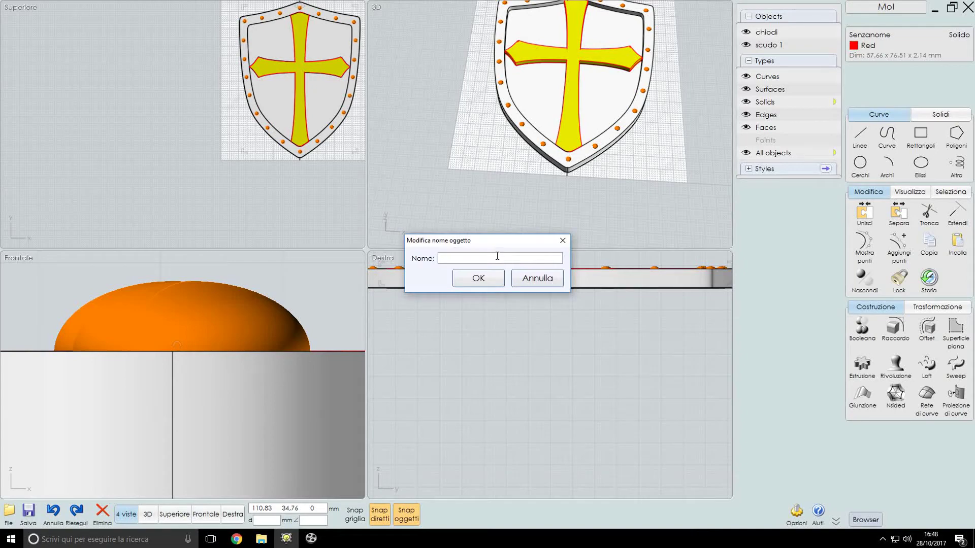
{"action": "type", "text": "croce"}
{"action": "key", "text": "Return"}
{"action": "left_click", "coordinate": [572, 358]}
Enlarge the 3D view and hide the croce object.
{"action": "left_click", "coordinate": [566, 165]}
{"action": "mouse_move", "coordinate": [566, 165]}
{"action": "right_mouse_down"}
{"action": "mouse_move", "coordinate": [473, 186]}
{"action": "mouse_move", "coordinate": [488, 152]}
{"action": "right_mouse_up"}
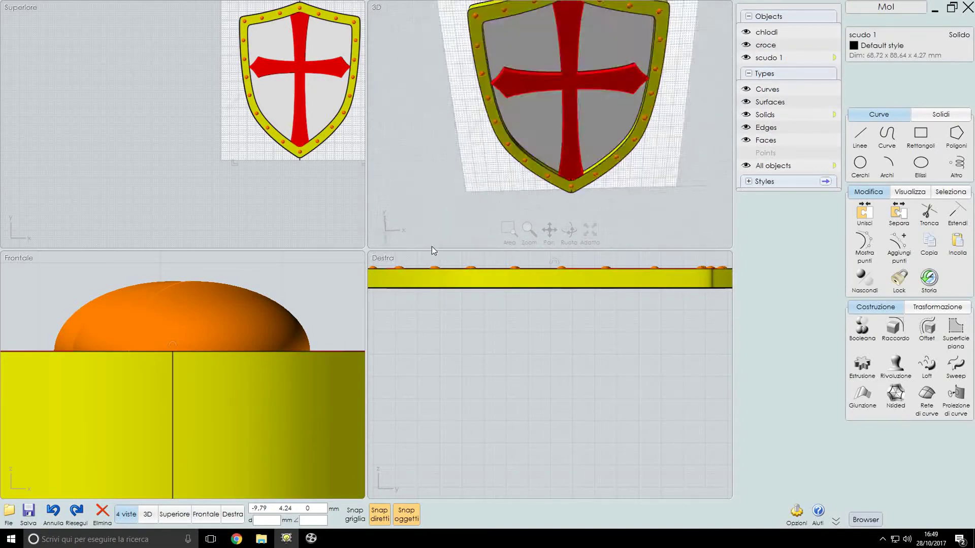
{"action": "left_click", "coordinate": [148, 514]}
{"action": "left_click", "coordinate": [622, 166]}
{"action": "scroll", "coordinate": [622, 167], "scroll_direction": "up", "scroll_amount": 3}
{"action": "scroll", "coordinate": [623, 166], "scroll_direction": "down", "scroll_amount": 3}
{"action": "right_click_drag", "start_coordinate": [638, 157], "coordinate": [642, 153]}
{"action": "scroll", "coordinate": [642, 152], "scroll_direction": "up", "scroll_amount": 4}
{"action": "left_click", "coordinate": [746, 45]}
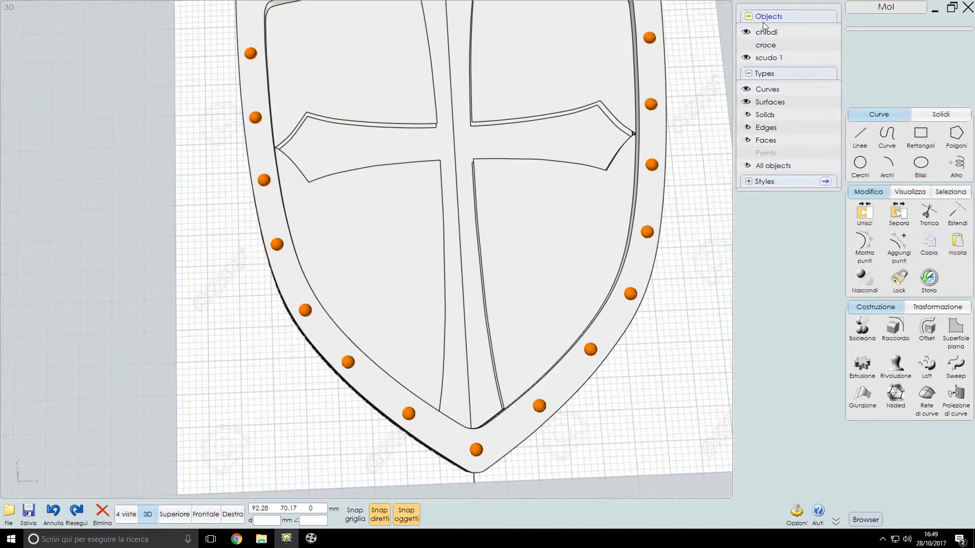
Hide the shield scudo 1, the nails chiodi and the surfaces to reveal the reference image.
{"action": "left_click", "coordinate": [579, 39]}
{"action": "scroll", "coordinate": [579, 39], "scroll_direction": "down", "scroll_amount": 1}
{"action": "scroll", "coordinate": [579, 39], "scroll_direction": "down", "scroll_amount": 3}
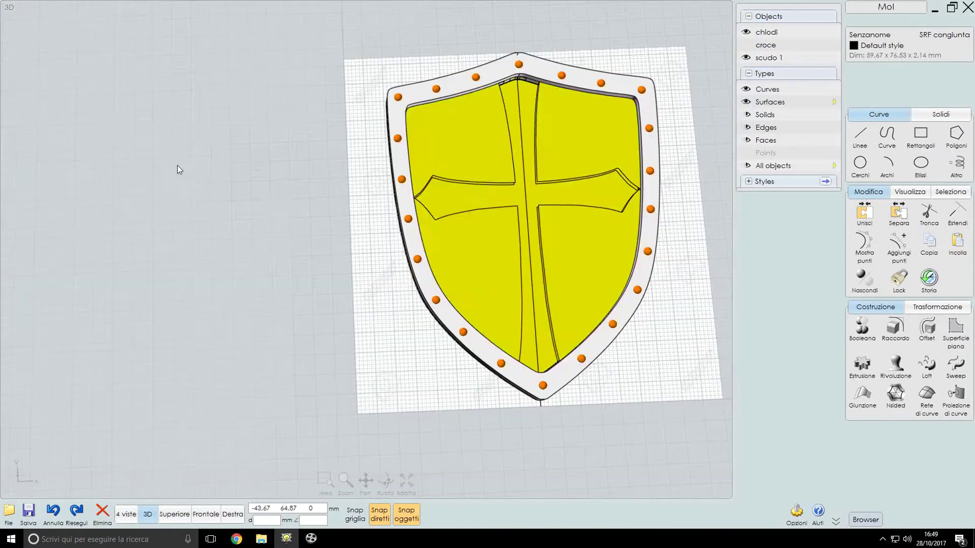
{"action": "left_click", "coordinate": [179, 169]}
{"action": "left_click", "coordinate": [747, 114]}
{"action": "left_click", "coordinate": [746, 57]}
{"action": "left_click", "coordinate": [746, 101]}
{"action": "scroll", "coordinate": [613, 202], "scroll_direction": "up", "scroll_amount": 4}
{"action": "scroll", "coordinate": [614, 202], "scroll_direction": "down", "scroll_amount": 2}
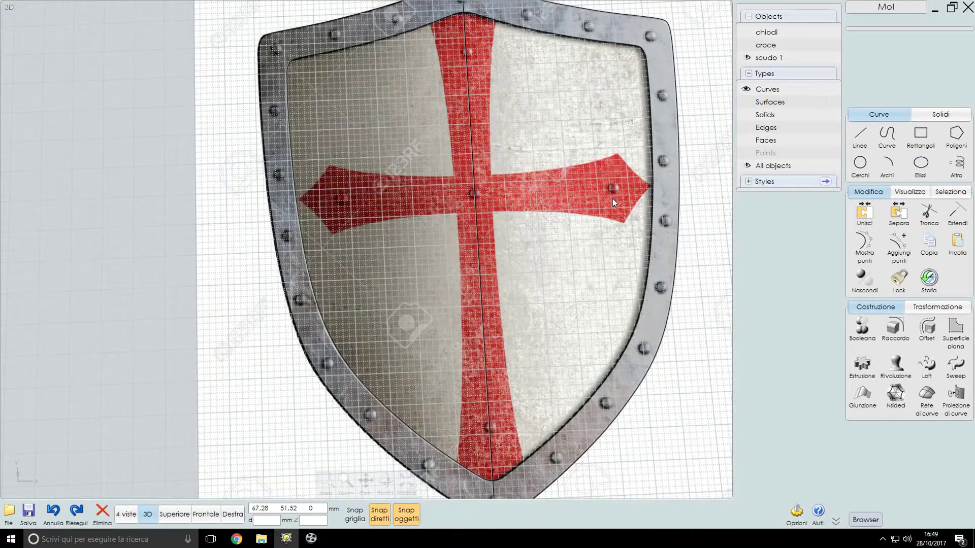
In top view, select the right-arm nail and keep the nails object named chiodi.
{"action": "left_click", "coordinate": [174, 515]}
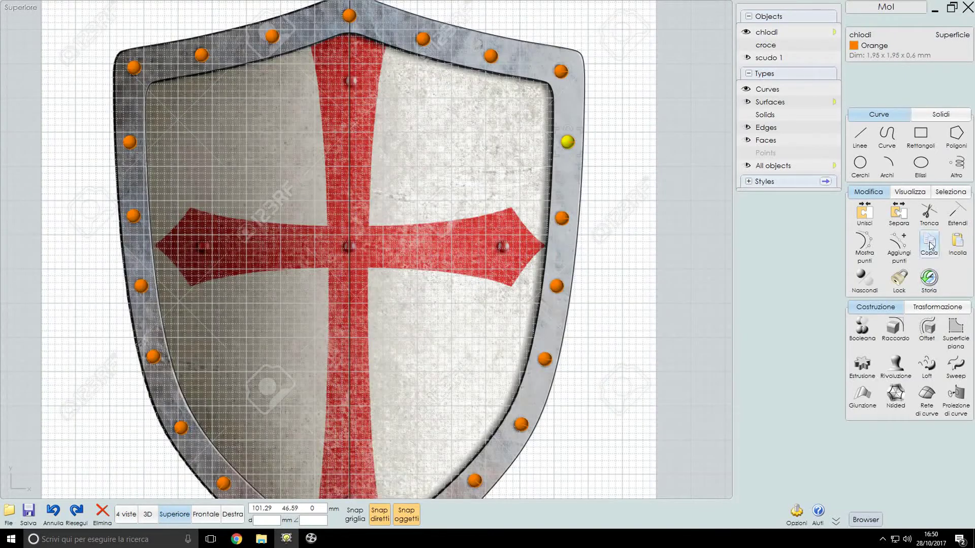
{"action": "left_click", "coordinate": [349, 81]}
{"action": "scroll", "coordinate": [350, 80], "scroll_direction": "up", "scroll_amount": 1}
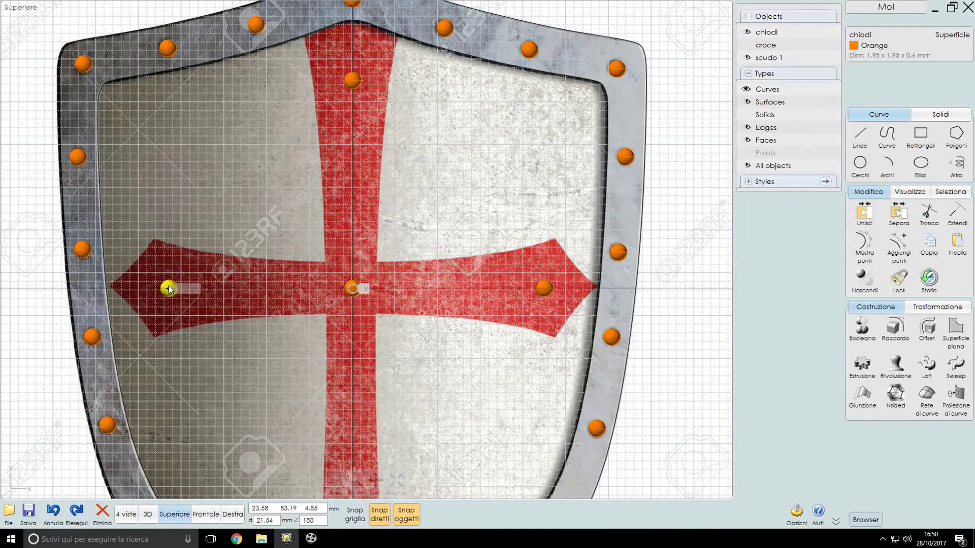
{"action": "scroll", "coordinate": [406, 331], "scroll_direction": "down", "scroll_amount": 3}
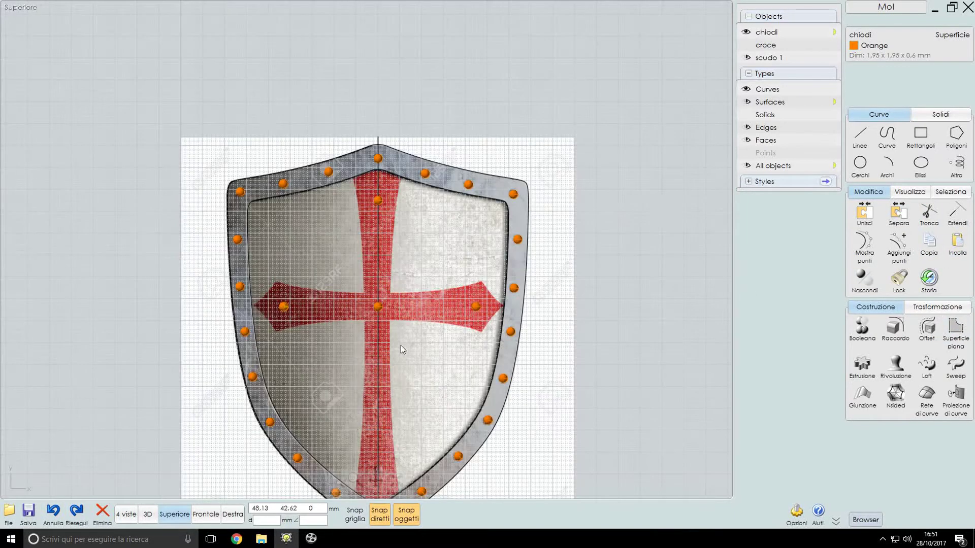
{"action": "scroll", "coordinate": [397, 472], "scroll_direction": "up", "scroll_amount": 3}
{"action": "scroll", "coordinate": [393, 74], "scroll_direction": "down", "scroll_amount": 3}
{"action": "left_click", "coordinate": [677, 146]}
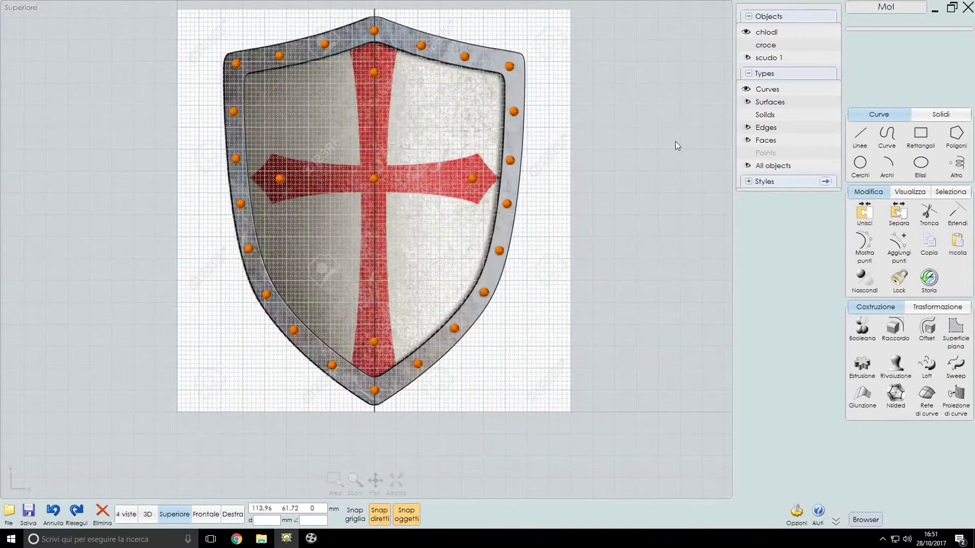
{"action": "left_click", "coordinate": [472, 181]}
{"action": "scroll", "coordinate": [391, 69], "scroll_direction": "up", "scroll_amount": 3}
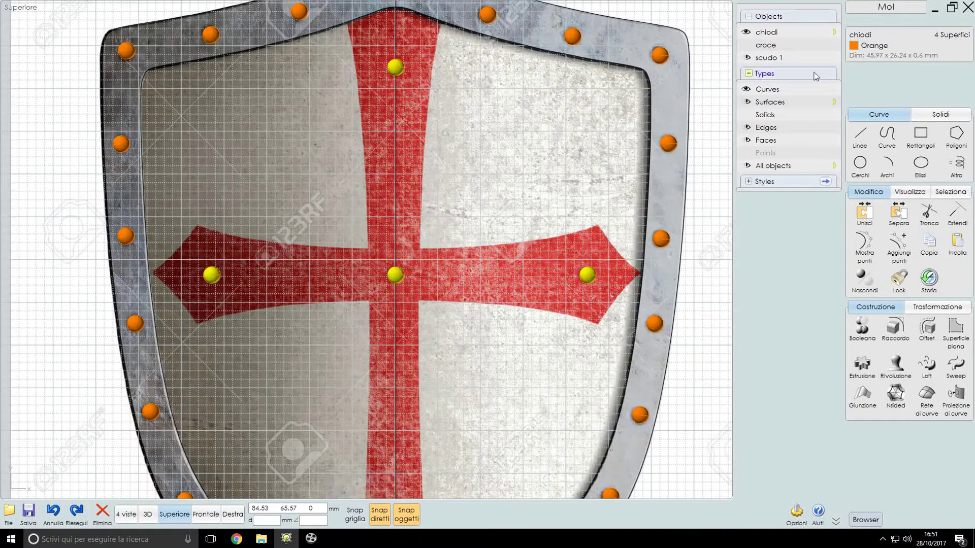
{"action": "left_click", "coordinate": [860, 34]}
{"action": "left_click", "coordinate": [557, 281]}
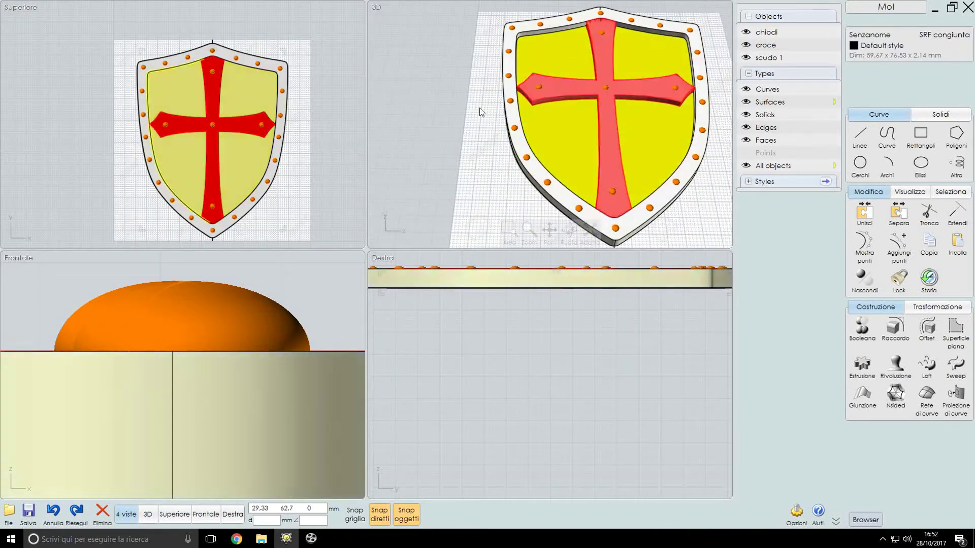
{"action": "left_click", "coordinate": [479, 108]}
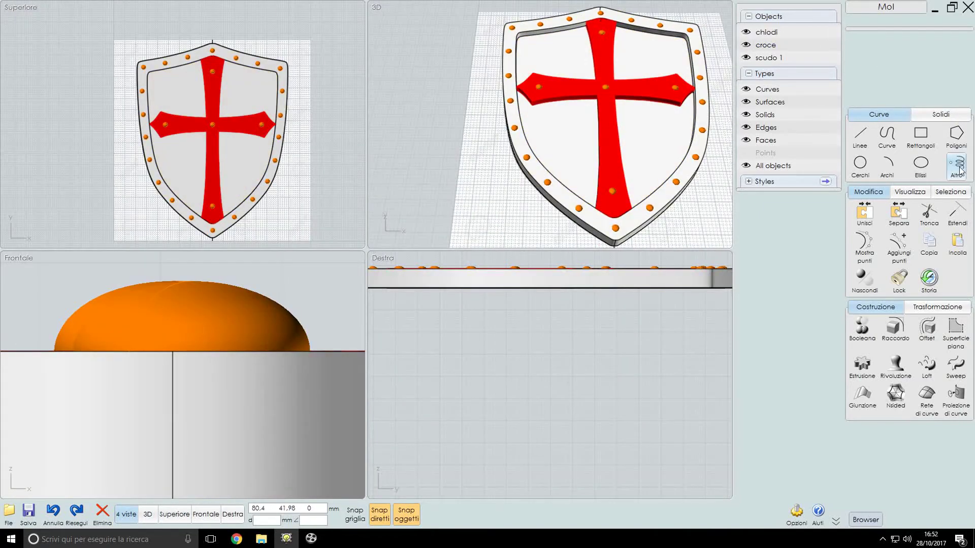
Reset the cross and nails to the Default grey style.
{"action": "scroll", "coordinate": [657, 118], "scroll_direction": "up", "scroll_amount": 5}
{"action": "scroll", "coordinate": [657, 117], "scroll_direction": "down", "scroll_amount": 2}
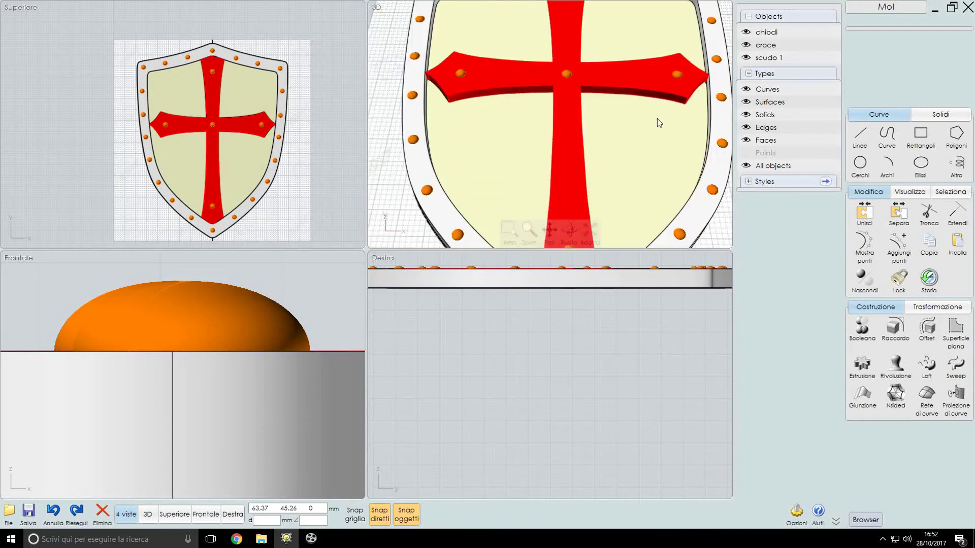
{"action": "scroll", "coordinate": [657, 117], "scroll_direction": "down", "scroll_amount": 2}
{"action": "left_click", "coordinate": [683, 81]}
{"action": "left_click", "coordinate": [674, 97]}
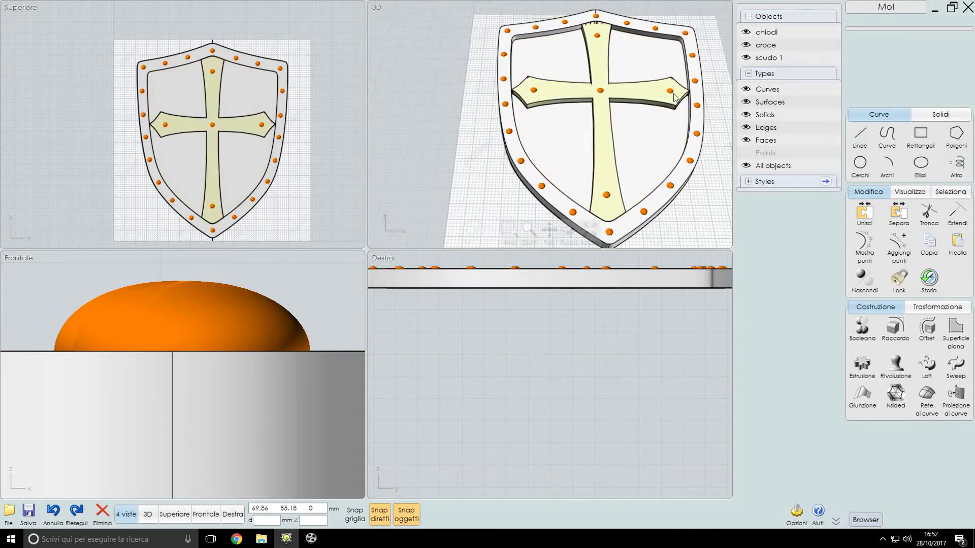
{"action": "left_click", "coordinate": [598, 180]}
{"action": "scroll", "coordinate": [598, 180], "scroll_direction": "up", "scroll_amount": 2}
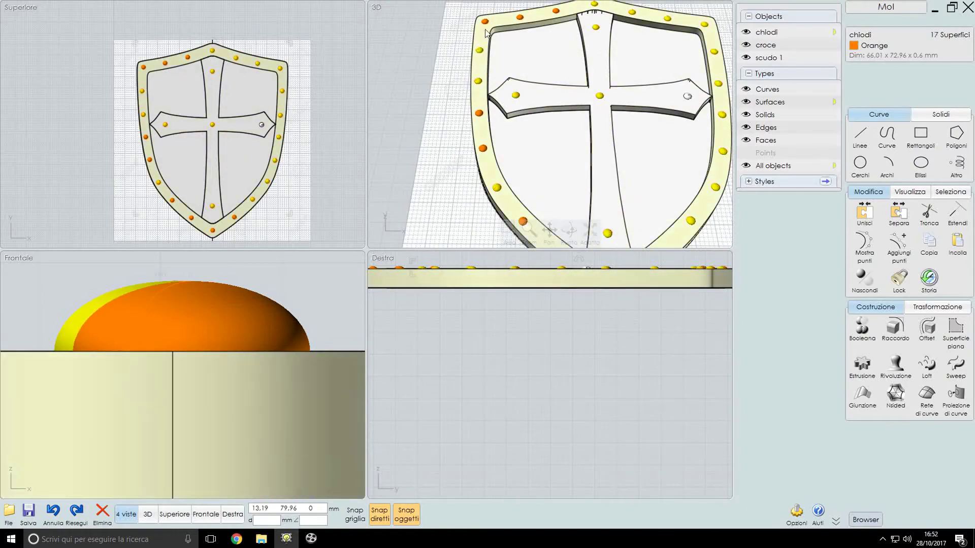
{"action": "left_click", "coordinate": [480, 114]}
{"action": "scroll", "coordinate": [480, 114], "scroll_direction": "down", "scroll_amount": 3}
{"action": "scroll", "coordinate": [558, 127], "scroll_direction": "up", "scroll_amount": 2}
{"action": "right_click_drag", "start_coordinate": [559, 127], "coordinate": [558, 76]}
{"action": "left_click", "coordinate": [853, 45]}
{"action": "key", "text": "Escape"}
Maximise the 3D viewport and orbit the shield to a tilted angle.
{"action": "right_click_drag", "start_coordinate": [609, 127], "coordinate": [689, 61]}
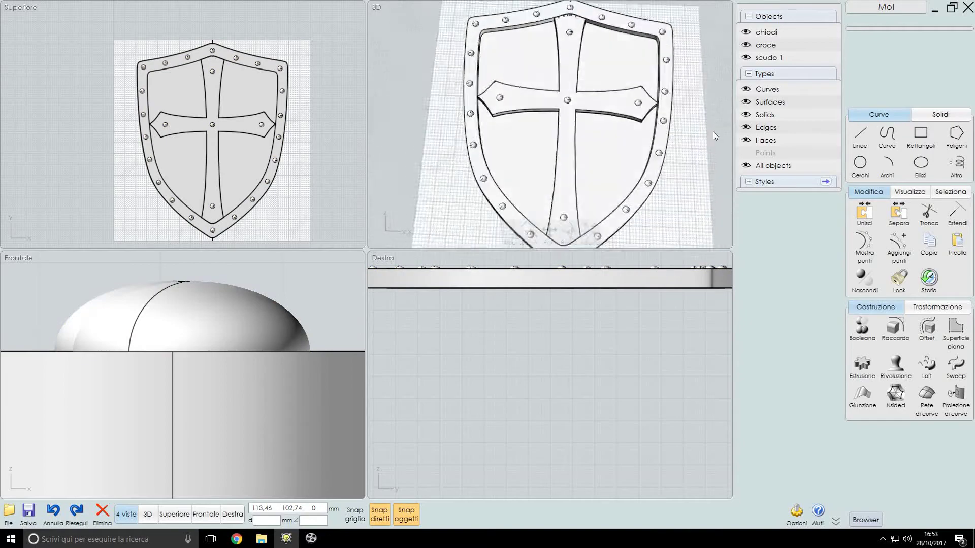
{"action": "left_click", "coordinate": [548, 231]}
{"action": "left_click", "coordinate": [148, 514]}
{"action": "scroll", "coordinate": [558, 346], "scroll_direction": "down", "scroll_amount": 2}
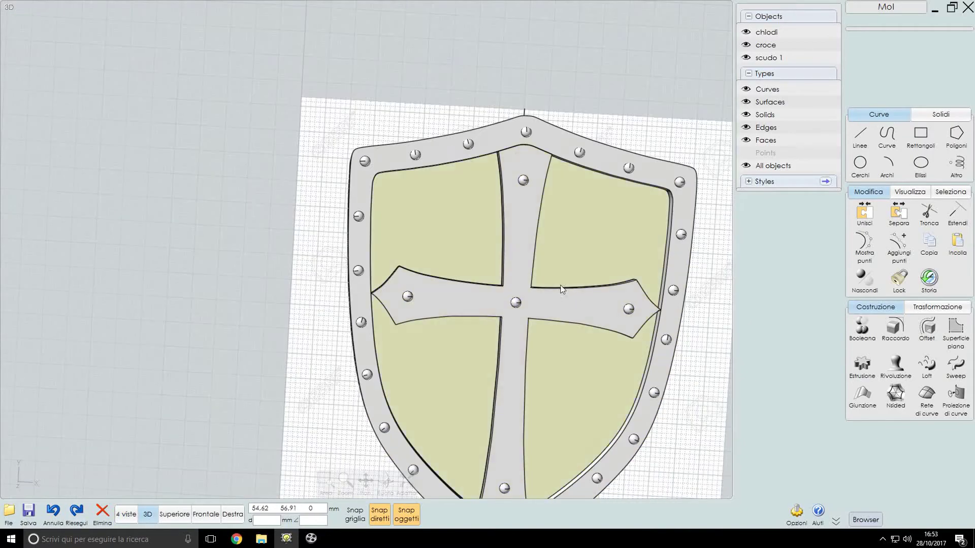
{"action": "scroll", "coordinate": [558, 345], "scroll_direction": "up", "scroll_amount": 5}
{"action": "scroll", "coordinate": [559, 346], "scroll_direction": "down", "scroll_amount": 3}
{"action": "right_click_drag", "start_coordinate": [559, 345], "coordinate": [457, 203]}
Fillet the rim's inner edge with Raccordo at radius 0,4 mm.
{"action": "scroll", "coordinate": [457, 203], "scroll_direction": "up", "scroll_amount": 2}
{"action": "left_click", "coordinate": [525, 152]}
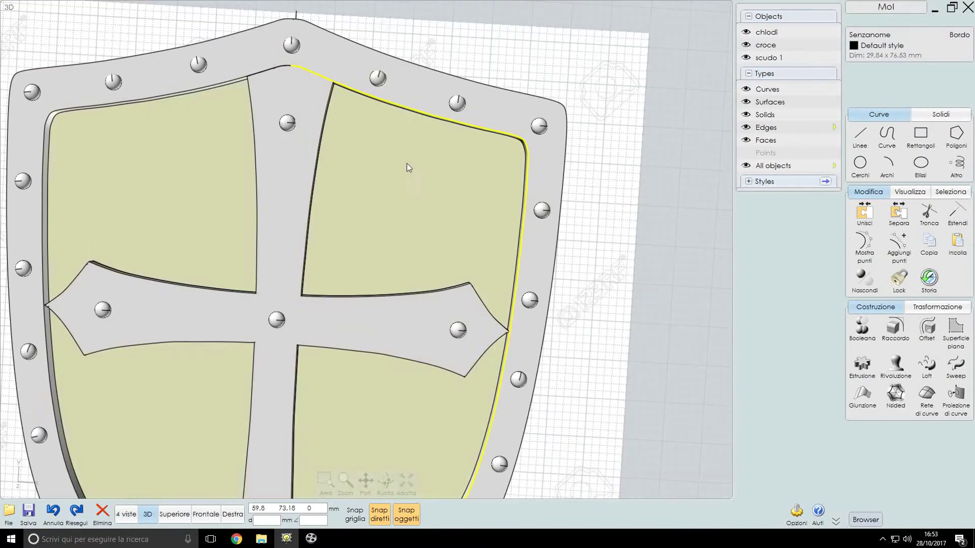
{"action": "left_click", "coordinate": [895, 329]}
{"action": "mouse_move", "coordinate": [660, 254]}
{"action": "right_mouse_down"}
{"action": "mouse_move", "coordinate": [684, 185]}
{"action": "mouse_move", "coordinate": [654, 255]}
{"action": "mouse_move", "coordinate": [677, 183]}
{"action": "mouse_move", "coordinate": [665, 224]}
{"action": "right_mouse_up"}
{"action": "left_click", "coordinate": [896, 48]}
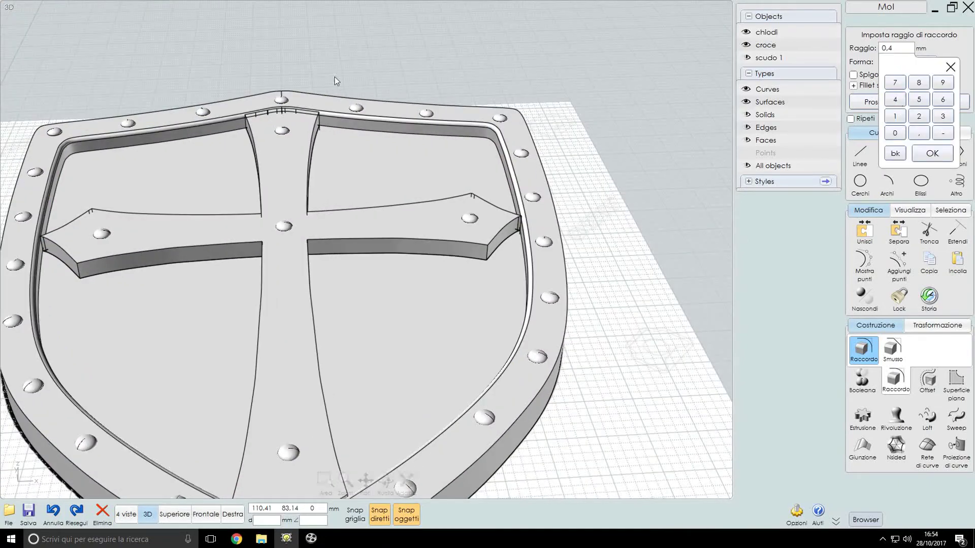
{"action": "left_click", "coordinate": [923, 154]}
{"action": "scroll", "coordinate": [486, 183], "scroll_direction": "up", "scroll_amount": 3}
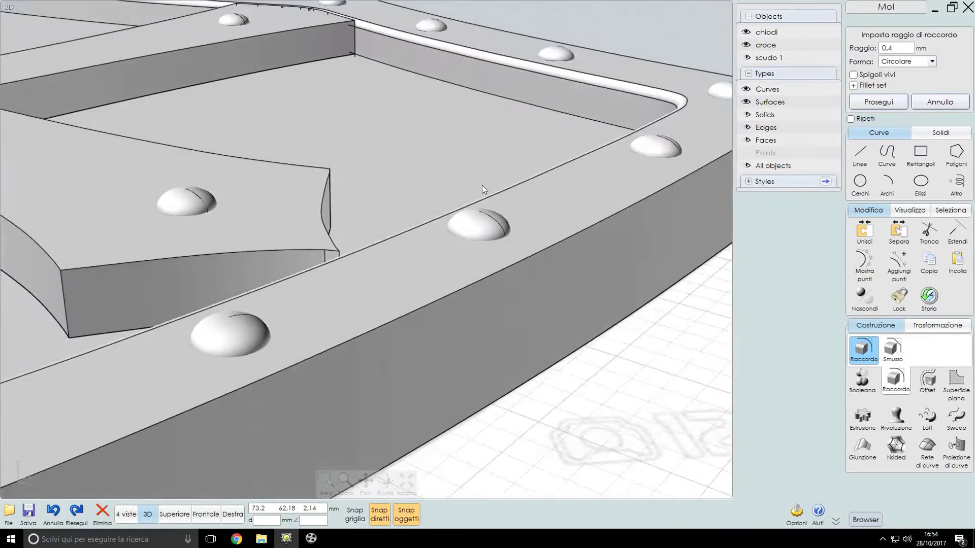
{"action": "scroll", "coordinate": [512, 177], "scroll_direction": "up", "scroll_amount": 2}
{"action": "scroll", "coordinate": [521, 175], "scroll_direction": "up", "scroll_amount": 2}
{"action": "mouse_move", "coordinate": [520, 175]}
{"action": "right_mouse_down"}
{"action": "mouse_move", "coordinate": [477, 168]}
{"action": "mouse_move", "coordinate": [437, 181]}
{"action": "mouse_move", "coordinate": [542, 320]}
{"action": "right_mouse_up"}
{"action": "key", "text": "Return"}
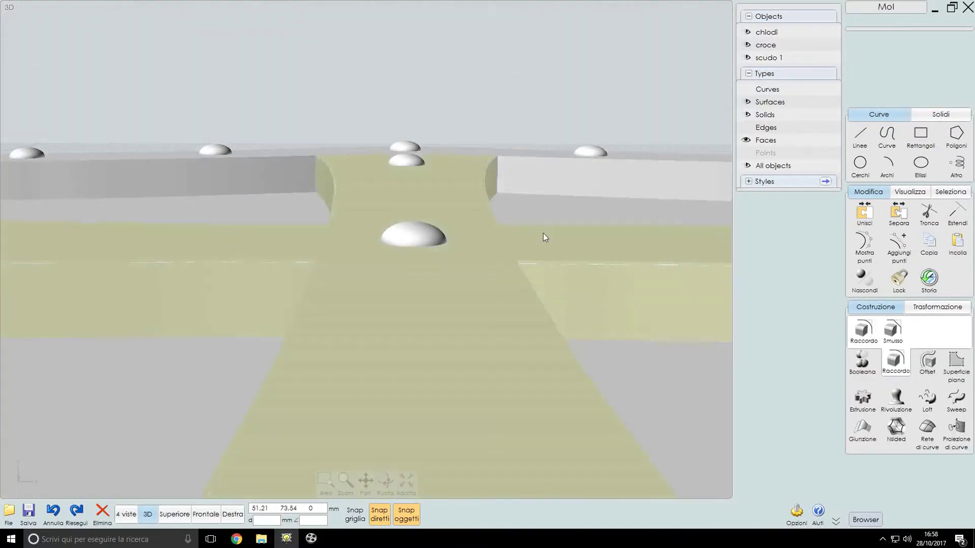
{"action": "left_click", "coordinate": [544, 236]}
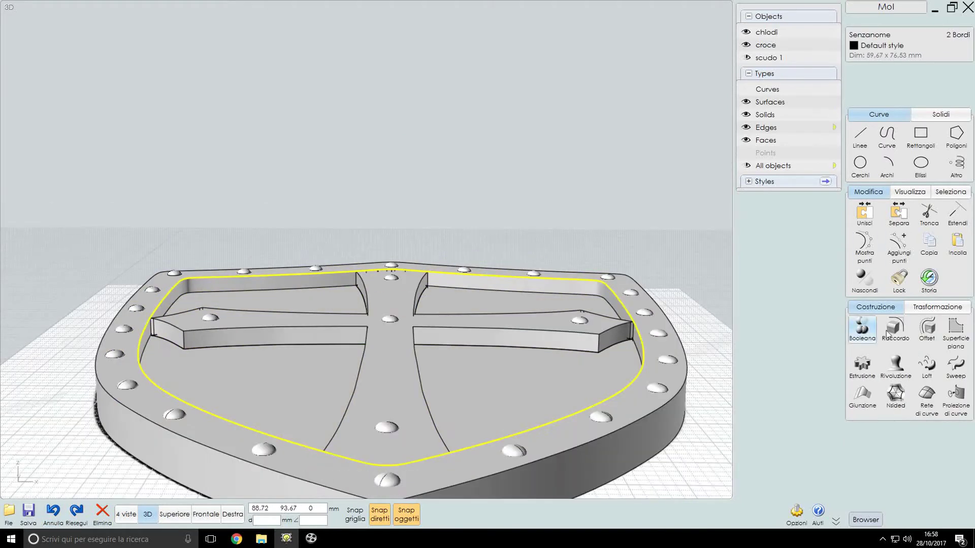
Fillet the rim's outer edge with a 0,3 mm radius.
{"action": "left_click", "coordinate": [942, 116]}
{"action": "left_click", "coordinate": [932, 153]}
{"action": "scroll", "coordinate": [667, 248], "scroll_direction": "up", "scroll_amount": 5}
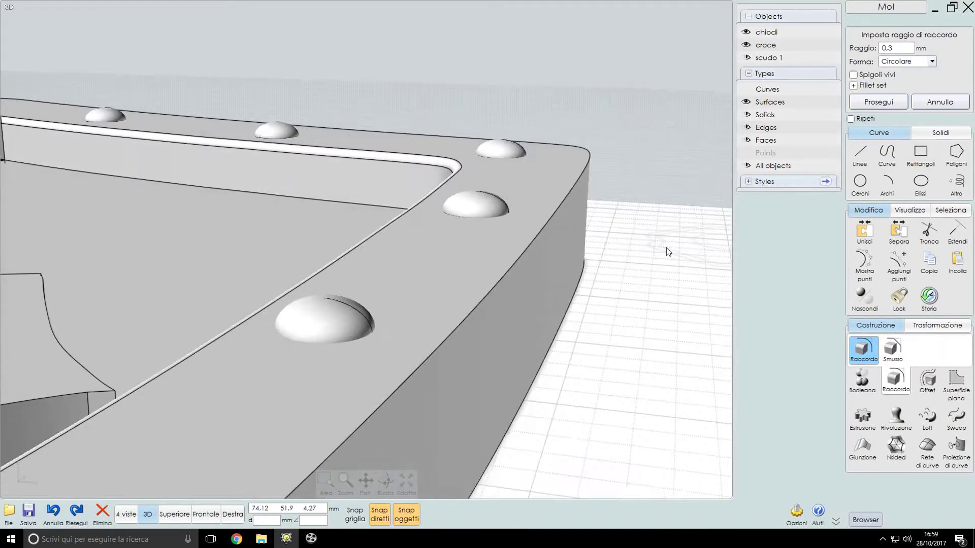
{"action": "scroll", "coordinate": [686, 246], "scroll_direction": "up", "scroll_amount": 2}
{"action": "scroll", "coordinate": [687, 246], "scroll_direction": "down", "scroll_amount": 3}
{"action": "right_click_drag", "start_coordinate": [688, 245], "coordinate": [849, 237]}
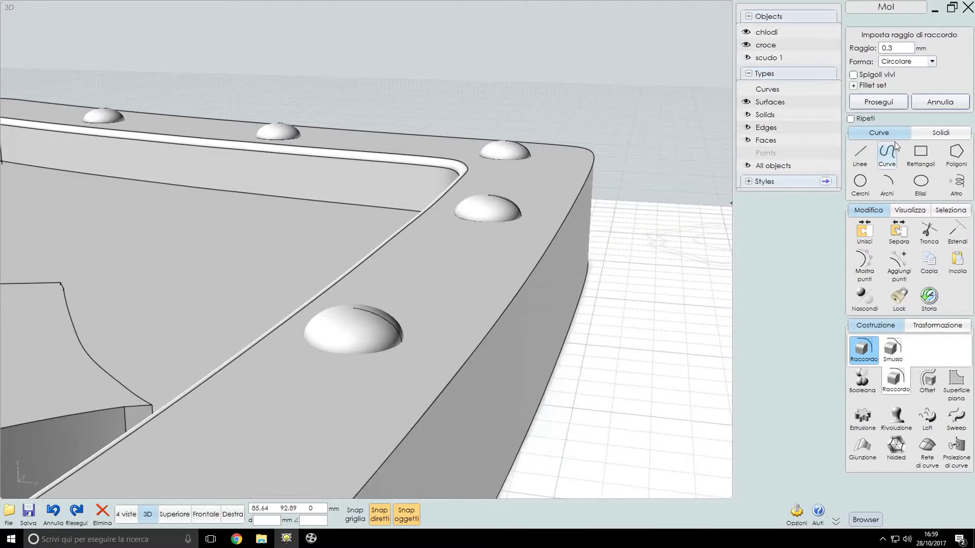
{"action": "key", "text": "Return"}
Add a second fillet on the rim edge with a 0,5 mm radius.
{"action": "left_click", "coordinate": [863, 330]}
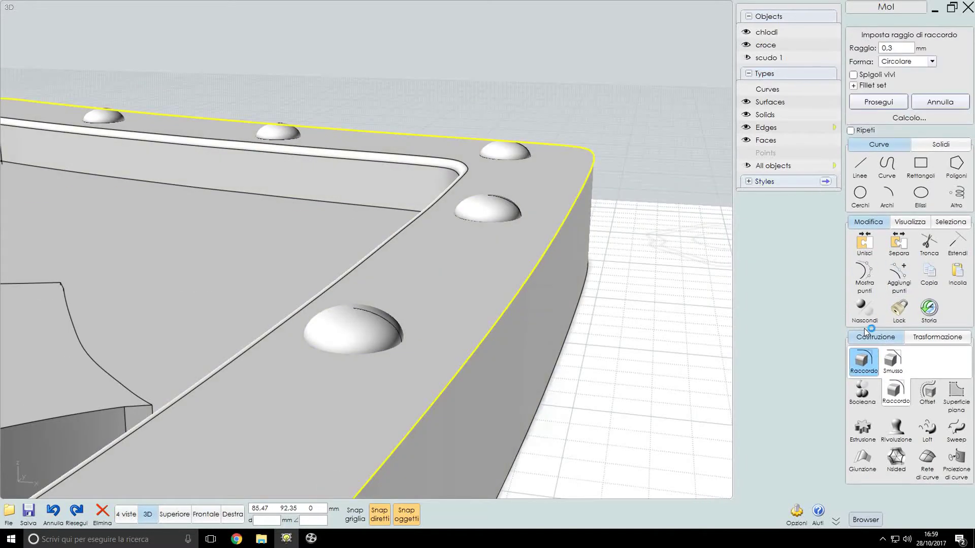
{"action": "left_click", "coordinate": [896, 48]}
{"action": "left_click", "coordinate": [934, 157]}
{"action": "type", "text": "0.5"}
{"action": "scroll", "coordinate": [707, 193], "scroll_direction": "down", "scroll_amount": 5}
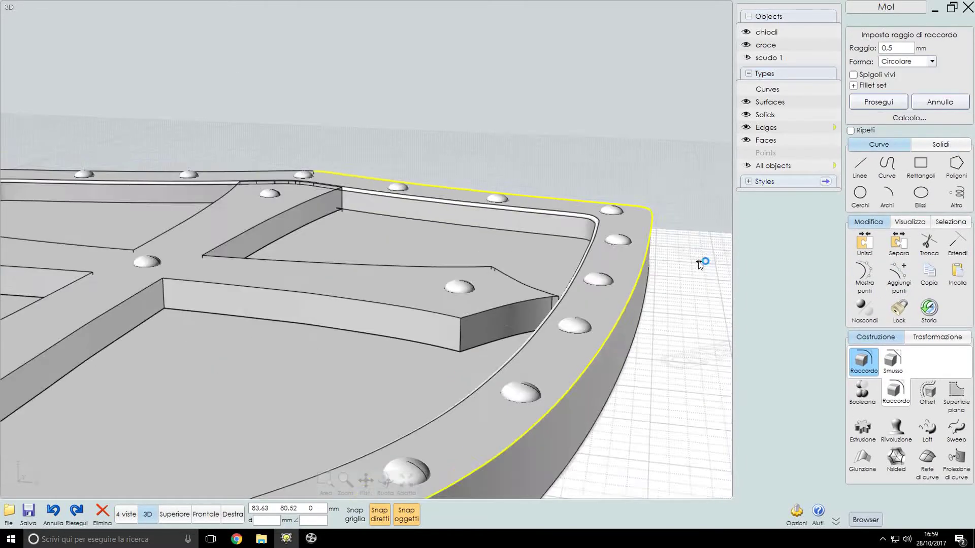
{"action": "key", "text": "Return"}
Apply a final 0,7 mm fillet to the rim edge.
{"action": "left_click", "coordinate": [863, 330]}
{"action": "mouse_move", "coordinate": [559, 304]}
{"action": "right_mouse_down"}
{"action": "mouse_move", "coordinate": [446, 244]}
{"action": "mouse_move", "coordinate": [468, 142]}
{"action": "right_mouse_up"}
{"action": "scroll", "coordinate": [494, 296], "scroll_direction": "up", "scroll_amount": 3}
{"action": "left_click", "coordinate": [892, 51]}
{"action": "left_click", "coordinate": [893, 147]}
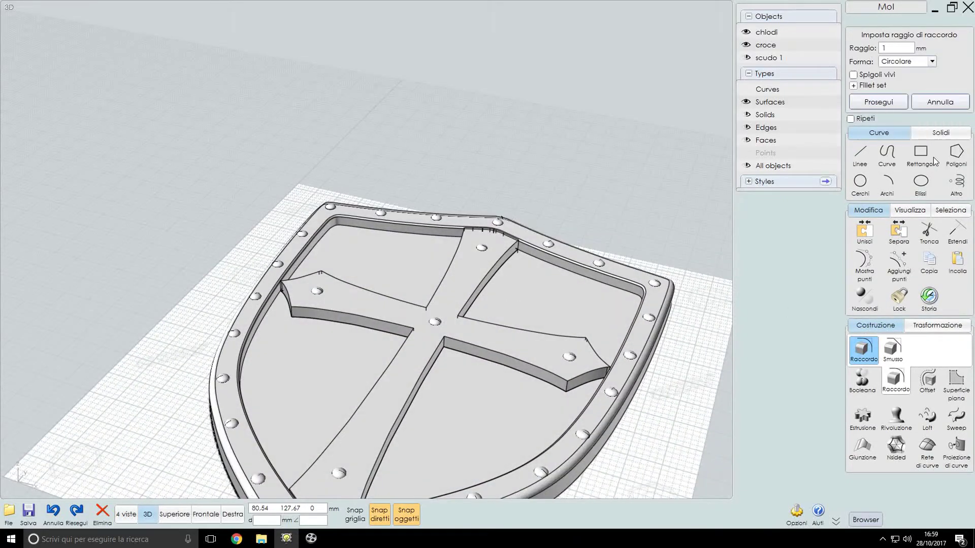
{"action": "scroll", "coordinate": [656, 381], "scroll_direction": "up", "scroll_amount": 3}
{"action": "left_click", "coordinate": [896, 47]}
{"action": "left_click", "coordinate": [894, 134]}
{"action": "left_click", "coordinate": [918, 133]}
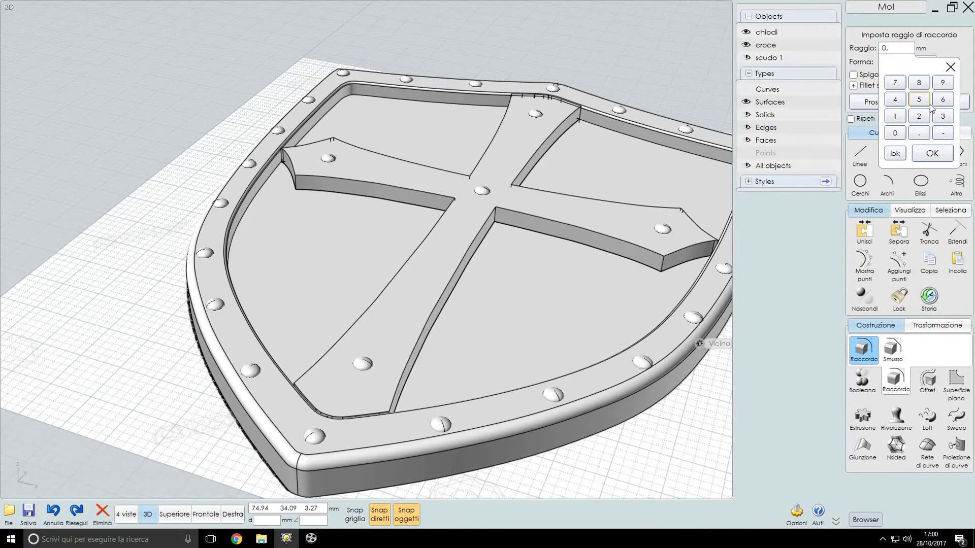
{"action": "left_click", "coordinate": [895, 82]}
{"action": "left_click", "coordinate": [932, 153]}
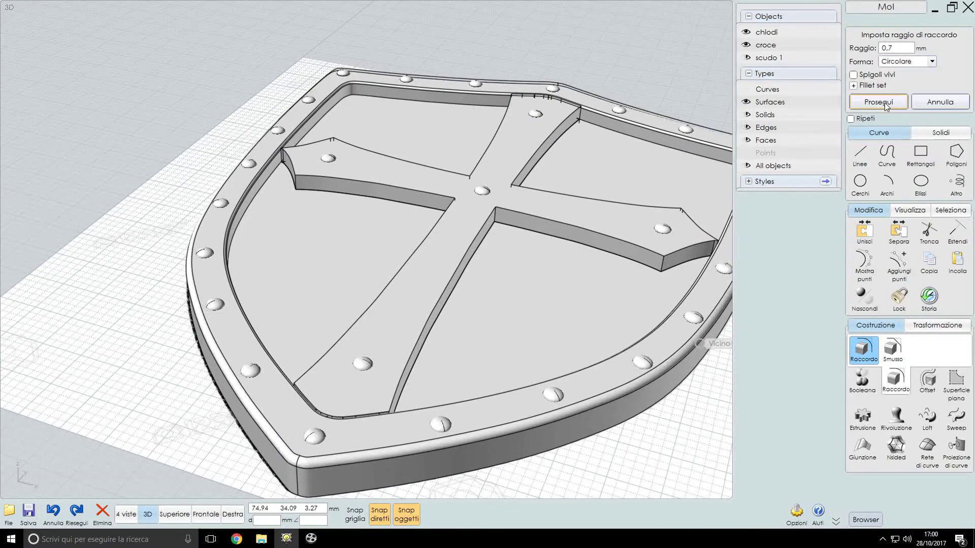
{"action": "left_click", "coordinate": [884, 102]}
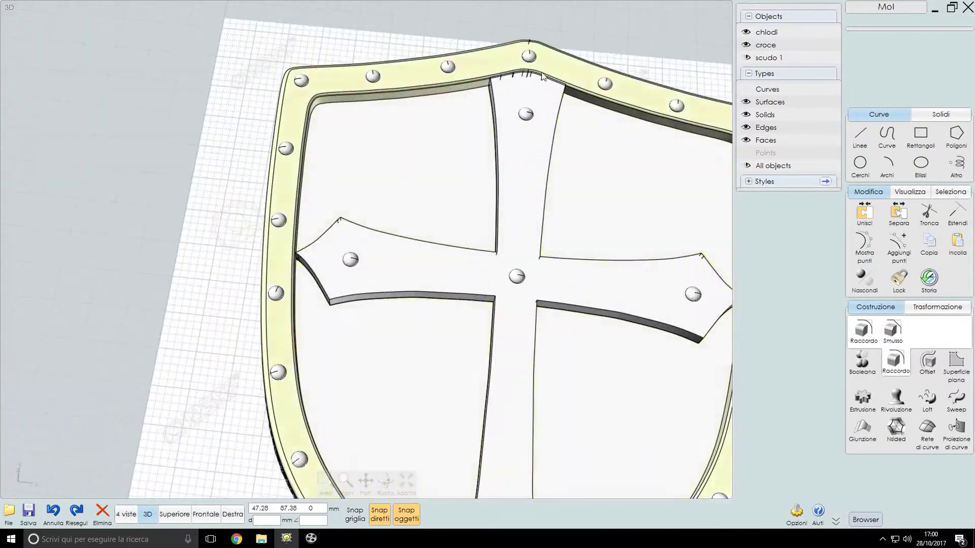
Orbit to inspect the rounded rim, then select the cross.
{"action": "scroll", "coordinate": [543, 89], "scroll_direction": "up", "scroll_amount": 5}
{"action": "mouse_move", "coordinate": [543, 89]}
{"action": "right_mouse_down"}
{"action": "mouse_move", "coordinate": [439, 125]}
{"action": "mouse_move", "coordinate": [580, 96]}
{"action": "mouse_move", "coordinate": [524, 94]}
{"action": "mouse_move", "coordinate": [583, 94]}
{"action": "mouse_move", "coordinate": [349, 203]}
{"action": "mouse_move", "coordinate": [319, 188]}
{"action": "mouse_move", "coordinate": [431, 215]}
{"action": "right_mouse_up"}
{"action": "scroll", "coordinate": [580, 95], "scroll_direction": "down", "scroll_amount": 2}
{"action": "scroll", "coordinate": [350, 203], "scroll_direction": "down", "scroll_amount": 3}
{"action": "scroll", "coordinate": [431, 215], "scroll_direction": "up", "scroll_amount": 2}
{"action": "left_click", "coordinate": [406, 227]}
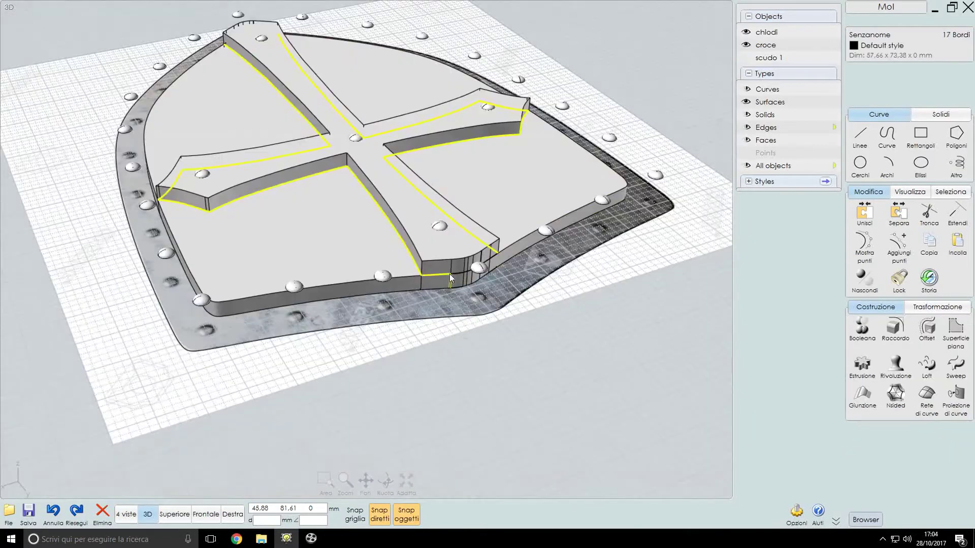
Add more cross edges and a nail to the selection, then clear it.
{"action": "right_click_drag", "start_coordinate": [449, 273], "coordinate": [343, 281]}
{"action": "scroll", "coordinate": [322, 262], "scroll_direction": "up", "scroll_amount": 5}
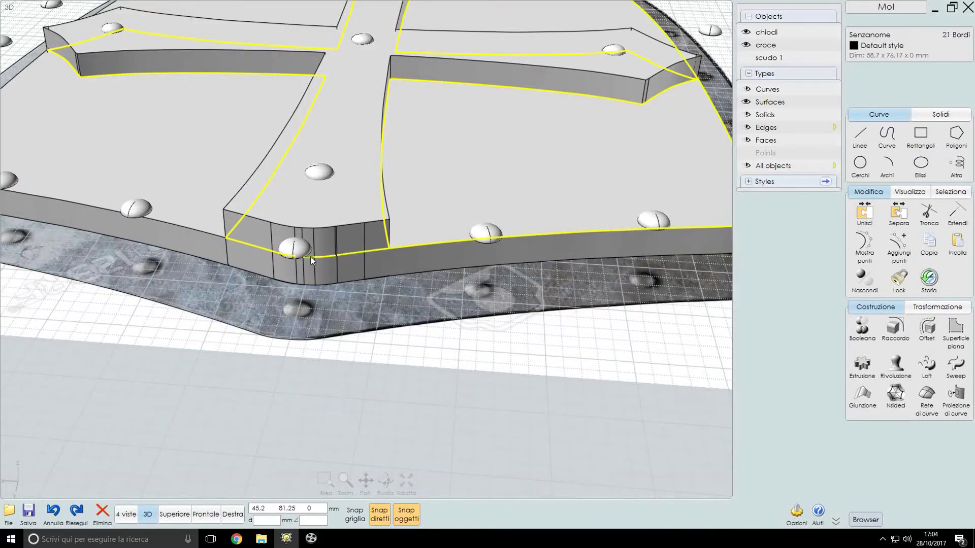
{"action": "scroll", "coordinate": [313, 261], "scroll_direction": "up", "scroll_amount": 2}
{"action": "scroll", "coordinate": [323, 171], "scroll_direction": "down", "scroll_amount": 2}
{"action": "left_click", "coordinate": [438, 298]}
{"action": "scroll", "coordinate": [438, 298], "scroll_direction": "down", "scroll_amount": 5}
{"action": "scroll", "coordinate": [375, 321], "scroll_direction": "up", "scroll_amount": 6}
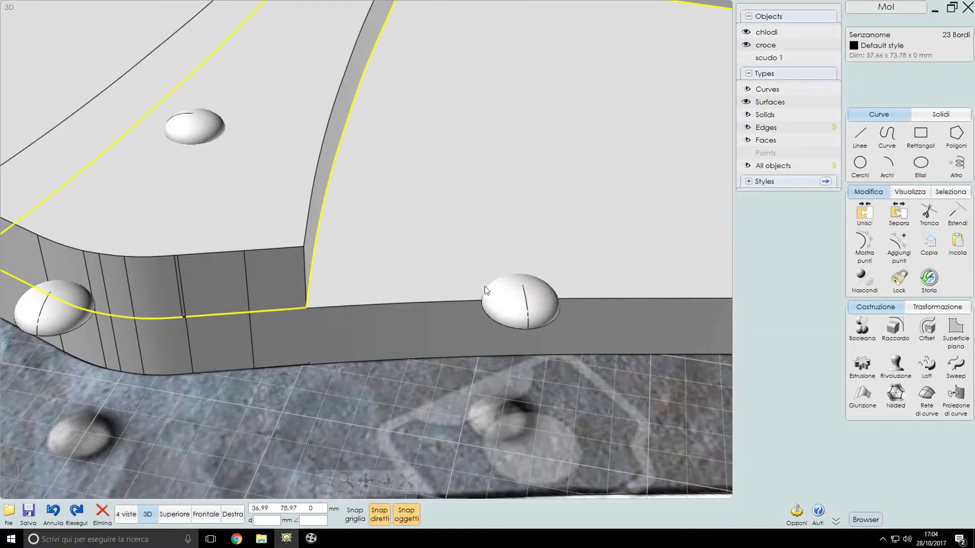
{"action": "scroll", "coordinate": [485, 286], "scroll_direction": "down", "scroll_amount": 5}
{"action": "scroll", "coordinate": [344, 281], "scroll_direction": "up", "scroll_amount": 4}
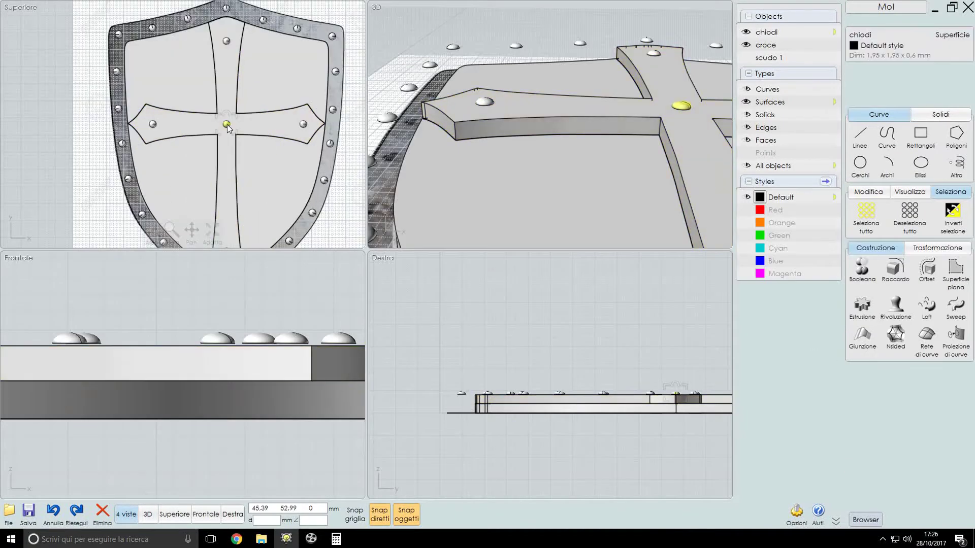
{"action": "left_click", "coordinate": [153, 125]}
{"action": "scroll", "coordinate": [168, 142], "scroll_direction": "down", "scroll_amount": 3}
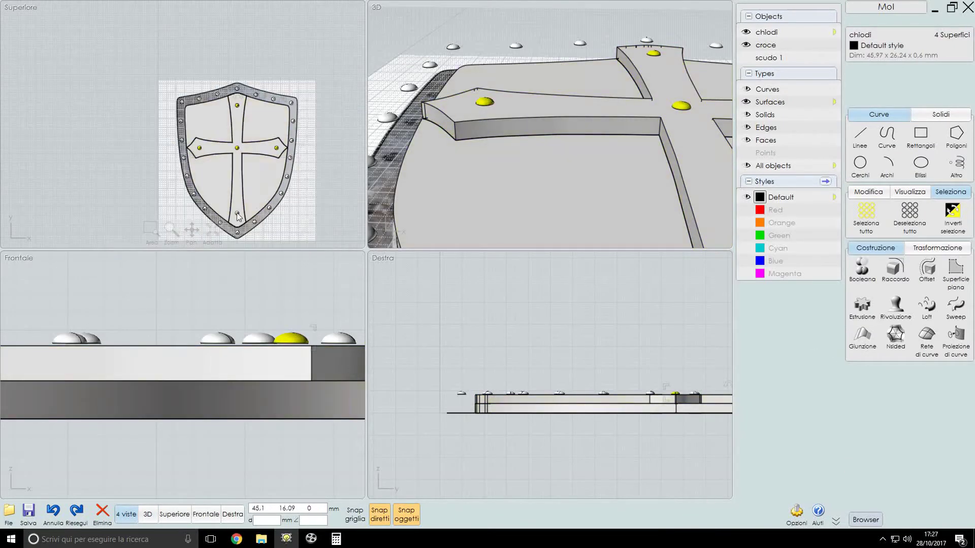
{"action": "scroll", "coordinate": [480, 356], "scroll_direction": "up", "scroll_amount": 5}
{"action": "left_click", "coordinate": [479, 316]}
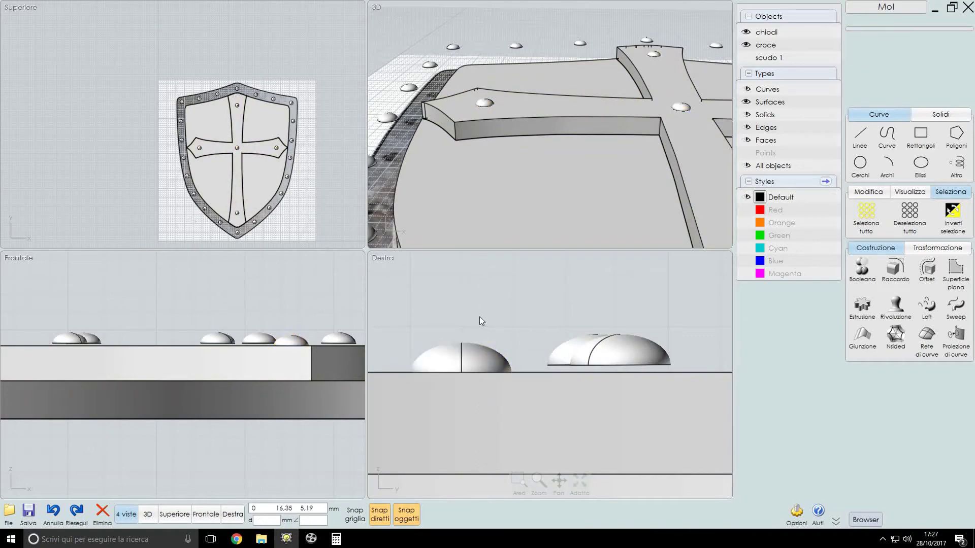
Make scudo 1 visible again and select every part of the shield.
{"action": "left_click", "coordinate": [746, 57]}
{"action": "scroll", "coordinate": [579, 47], "scroll_direction": "down", "scroll_amount": 5}
{"action": "left_click", "coordinate": [589, 152]}
{"action": "scroll", "coordinate": [489, 26], "scroll_direction": "up", "scroll_amount": 5}
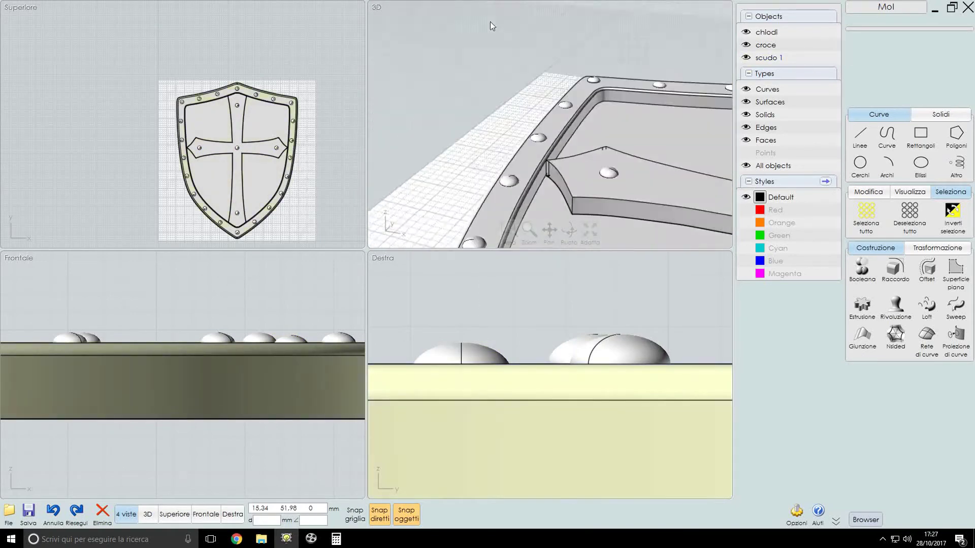
{"action": "scroll", "coordinate": [516, 155], "scroll_direction": "up", "scroll_amount": 3}
{"action": "left_click", "coordinate": [516, 156]}
{"action": "mouse_move", "coordinate": [516, 156]}
{"action": "right_mouse_down"}
{"action": "mouse_move", "coordinate": [636, 108]}
{"action": "mouse_move", "coordinate": [456, 144]}
{"action": "right_mouse_up"}
{"action": "scroll", "coordinate": [455, 144], "scroll_direction": "down", "scroll_amount": 5}
{"action": "left_click", "coordinate": [526, 172]}
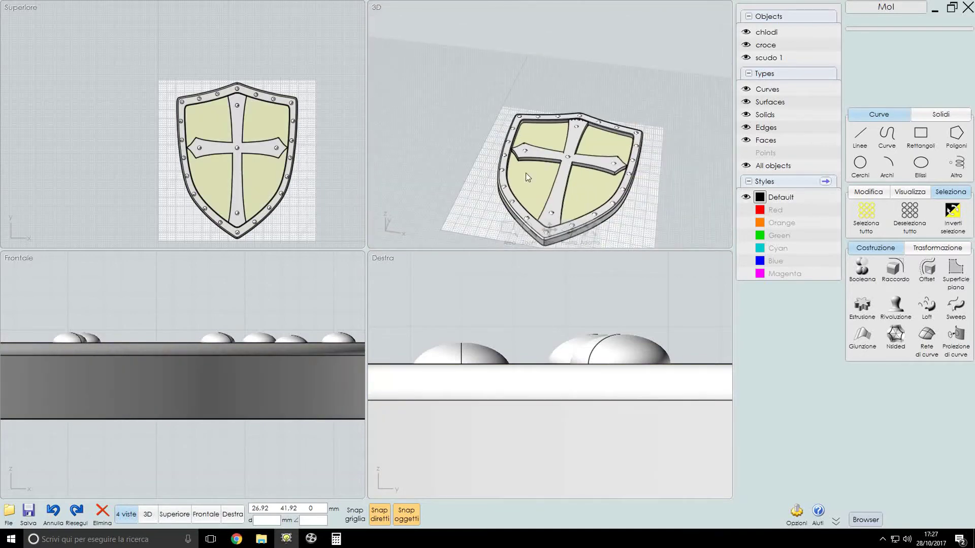
{"action": "mouse_move", "coordinate": [413, 105]}
{"action": "right_mouse_down"}
{"action": "mouse_move", "coordinate": [495, 93]}
{"action": "mouse_move", "coordinate": [462, 127]}
{"action": "right_mouse_up"}
{"action": "left_click", "coordinate": [866, 216]}
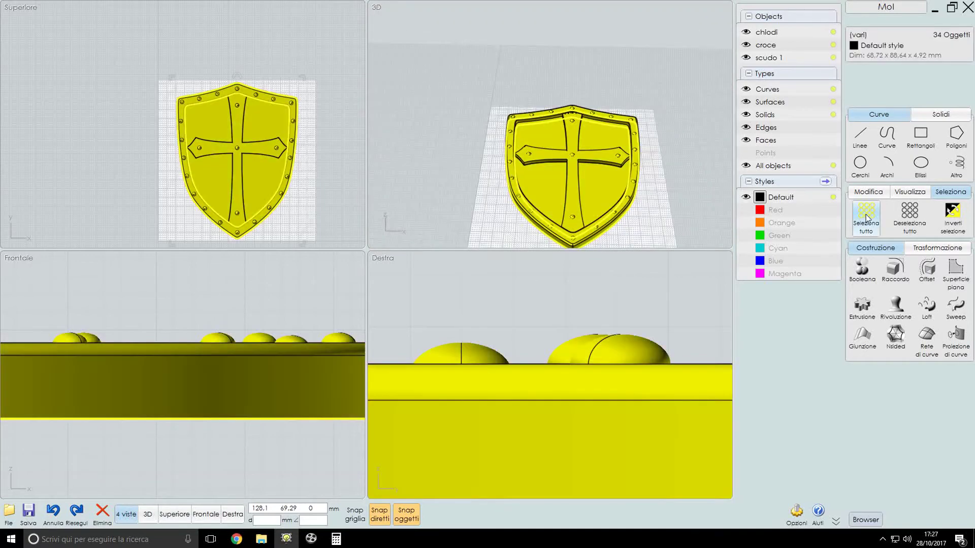
Draw a large sphere centred over the shield.
{"action": "left_click", "coordinate": [940, 114]}
{"action": "left_click", "coordinate": [922, 133]}
{"action": "left_click", "coordinate": [923, 133]}
{"action": "left_click", "coordinate": [236, 148]}
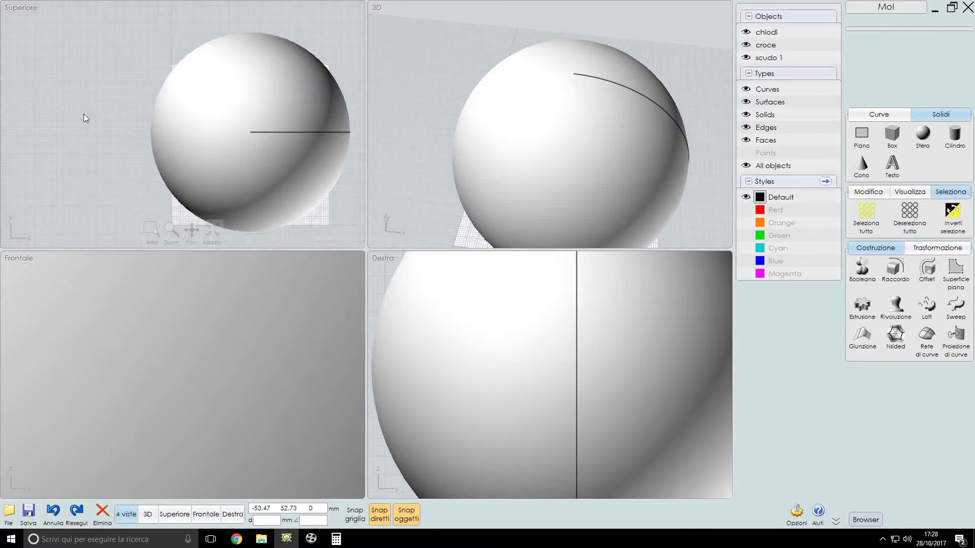
Finish the sphere and clear the selection.
{"action": "left_click", "coordinate": [66, 153]}
{"action": "scroll", "coordinate": [198, 200], "scroll_direction": "down", "scroll_amount": 3}
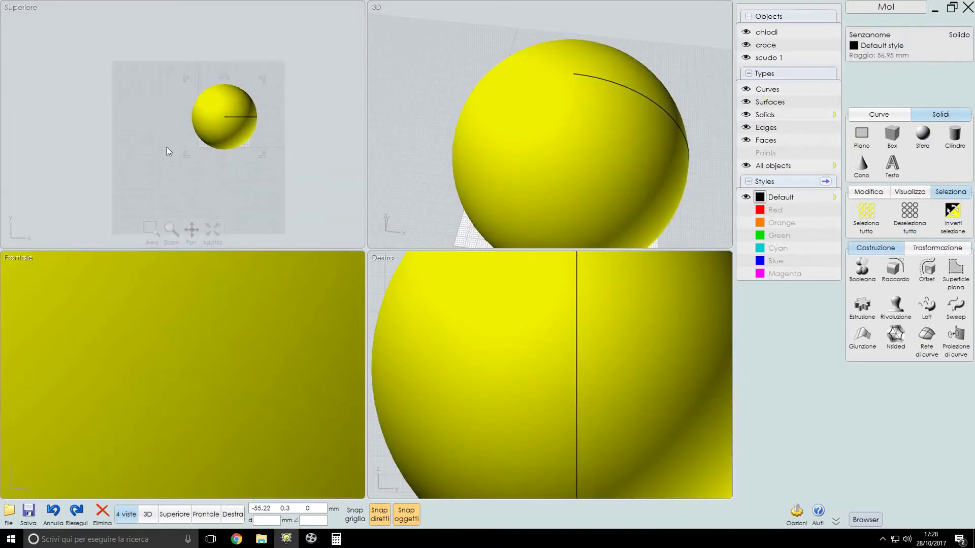
{"action": "left_click", "coordinate": [167, 148]}
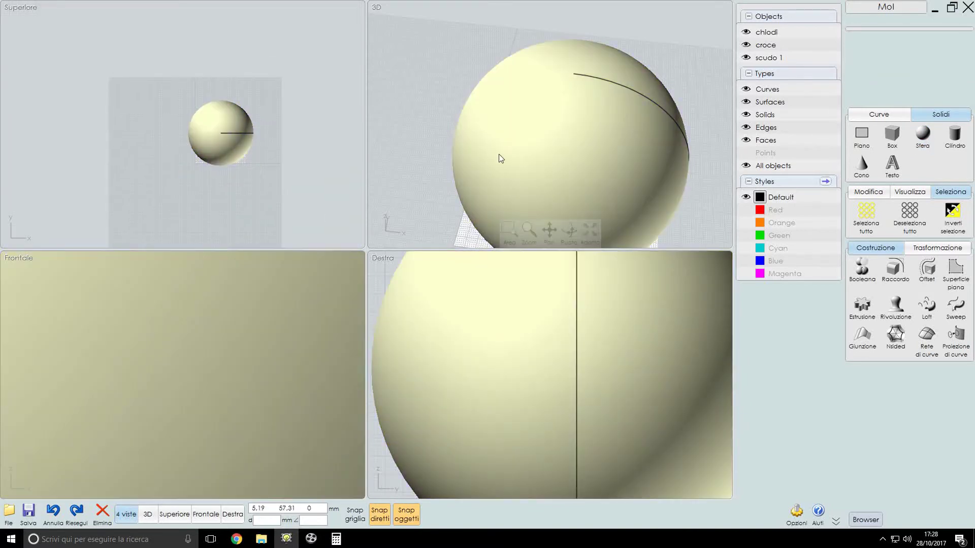
{"action": "left_click", "coordinate": [229, 129]}
{"action": "scroll", "coordinate": [337, 165], "scroll_direction": "up", "scroll_amount": 3}
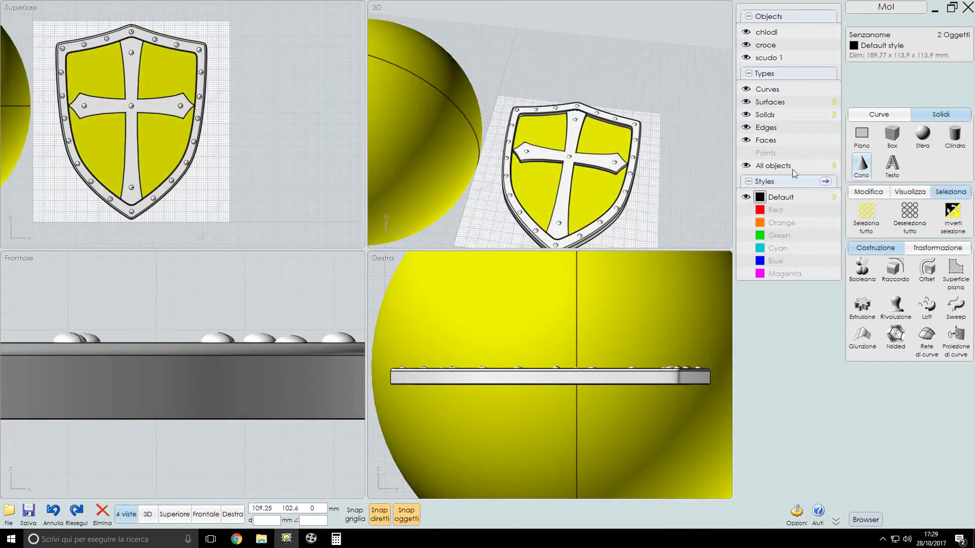
{"action": "key", "text": "Escape"}
Lift the shield parts upward above the sphere.
{"action": "left_click_drag", "start_coordinate": [355, 335], "coordinate": [276, 384]}
{"action": "scroll", "coordinate": [239, 319], "scroll_direction": "down", "scroll_amount": 2}
{"action": "scroll", "coordinate": [235, 313], "scroll_direction": "down", "scroll_amount": 2}
{"action": "left_click_drag", "start_coordinate": [236, 313], "coordinate": [261, 302]}
{"action": "scroll", "coordinate": [260, 303], "scroll_direction": "up", "scroll_amount": 3}
{"action": "scroll", "coordinate": [266, 281], "scroll_direction": "down", "scroll_amount": 4}
{"action": "scroll", "coordinate": [266, 282], "scroll_direction": "up", "scroll_amount": 5}
{"action": "scroll", "coordinate": [261, 299], "scroll_direction": "down", "scroll_amount": 3}
Adjust the sphere and backing plane, undoing one change, then select the shield with its plane.
{"action": "left_click", "coordinate": [233, 373]}
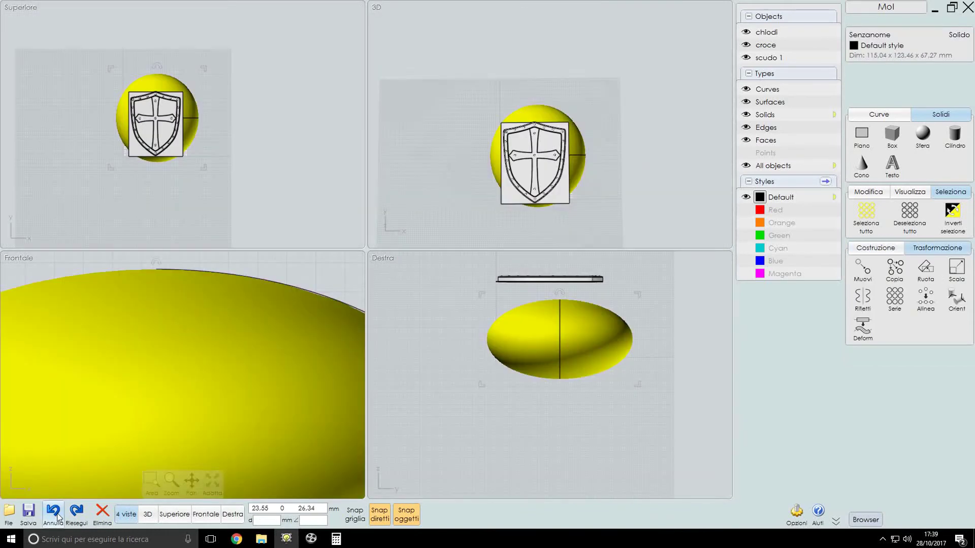
{"action": "left_click", "coordinate": [53, 513]}
{"action": "scroll", "coordinate": [152, 116], "scroll_direction": "up", "scroll_amount": 4}
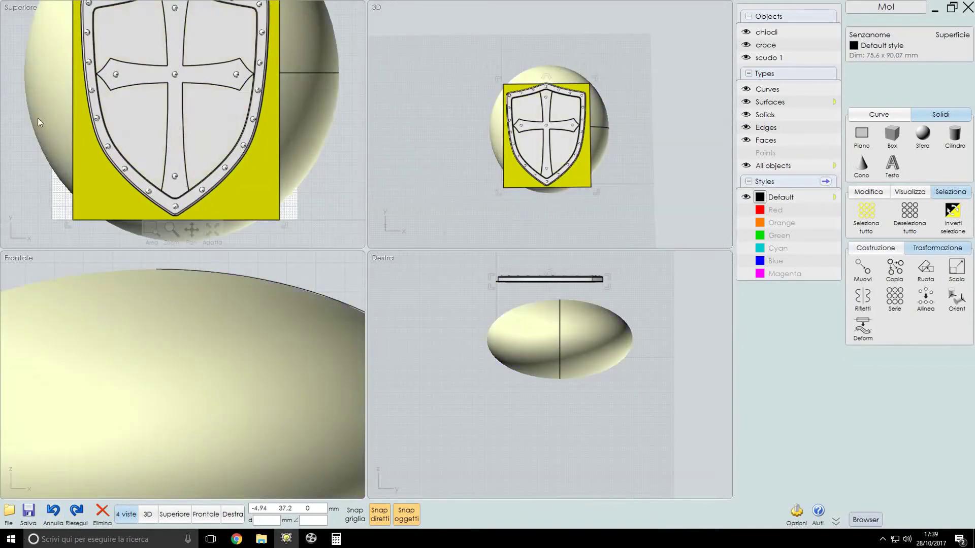
{"action": "scroll", "coordinate": [242, 129], "scroll_direction": "down", "scroll_amount": 2}
{"action": "left_click", "coordinate": [242, 130]}
{"action": "scroll", "coordinate": [203, 199], "scroll_direction": "down", "scroll_amount": 2}
{"action": "left_click", "coordinate": [203, 199]}
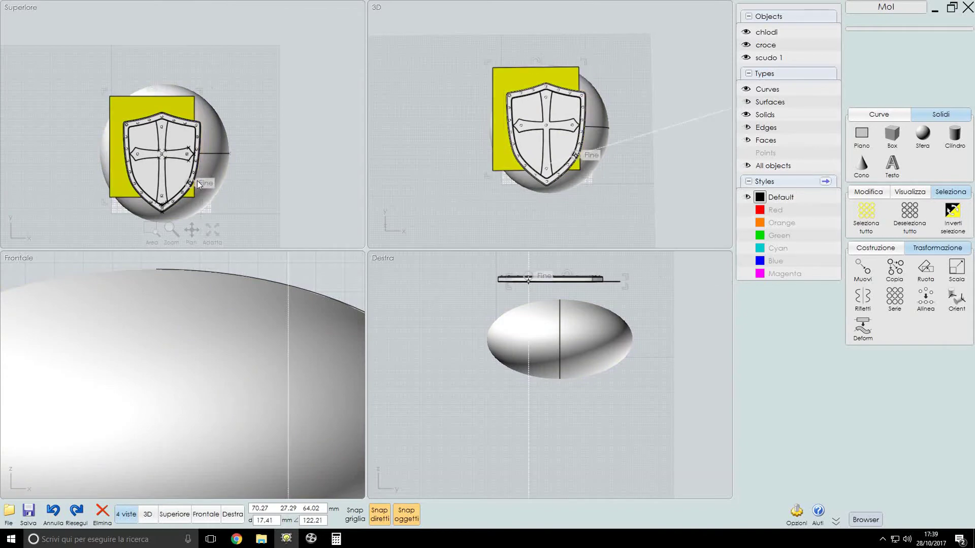
{"action": "left_click", "coordinate": [264, 172]}
{"action": "scroll", "coordinate": [265, 172], "scroll_direction": "up", "scroll_amount": 3}
{"action": "scroll", "coordinate": [264, 172], "scroll_direction": "down", "scroll_amount": 3}
{"action": "left_click", "coordinate": [53, 513]}
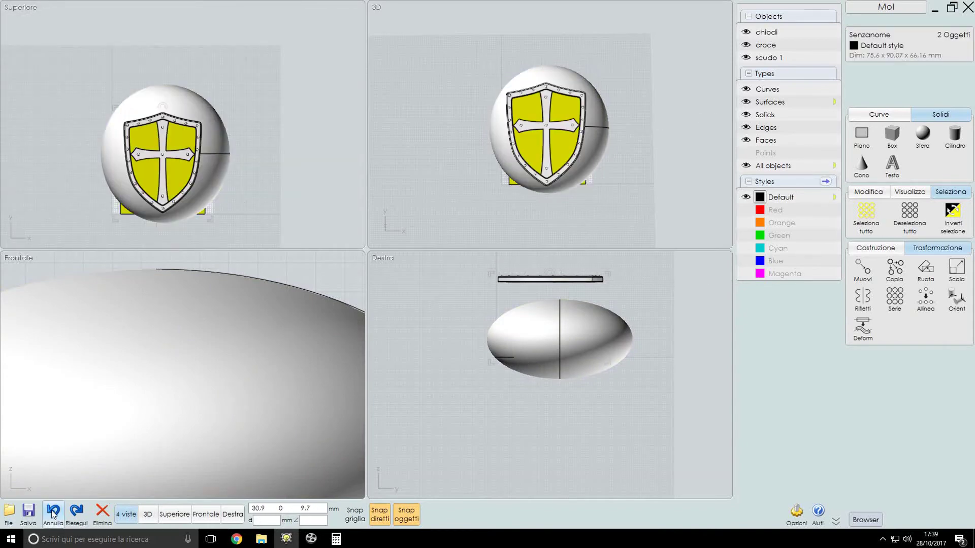
{"action": "scroll", "coordinate": [250, 225], "scroll_direction": "down", "scroll_amount": 2}
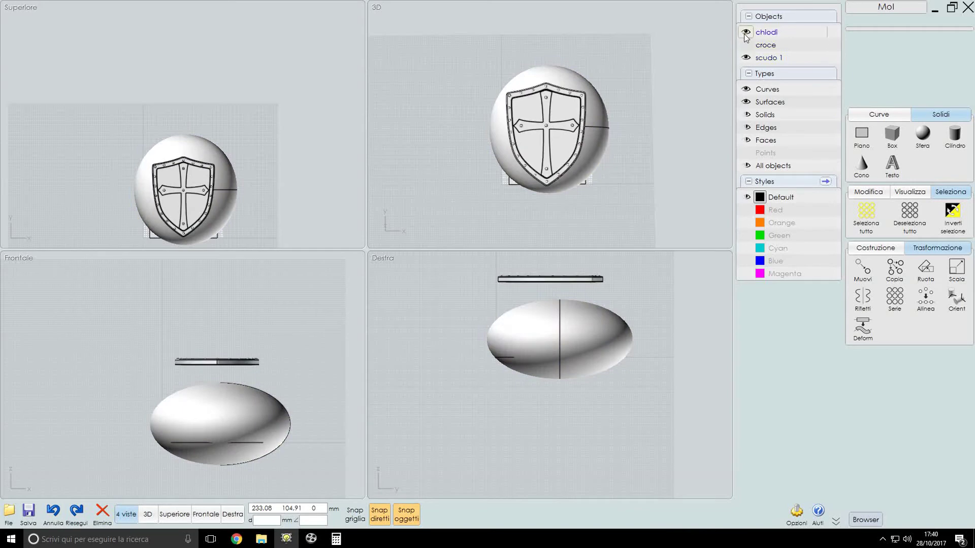
Hide the rivets and surfaces, and check the shield above the flattened sphere.
{"action": "left_click", "coordinate": [747, 91]}
{"action": "left_click", "coordinate": [747, 116]}
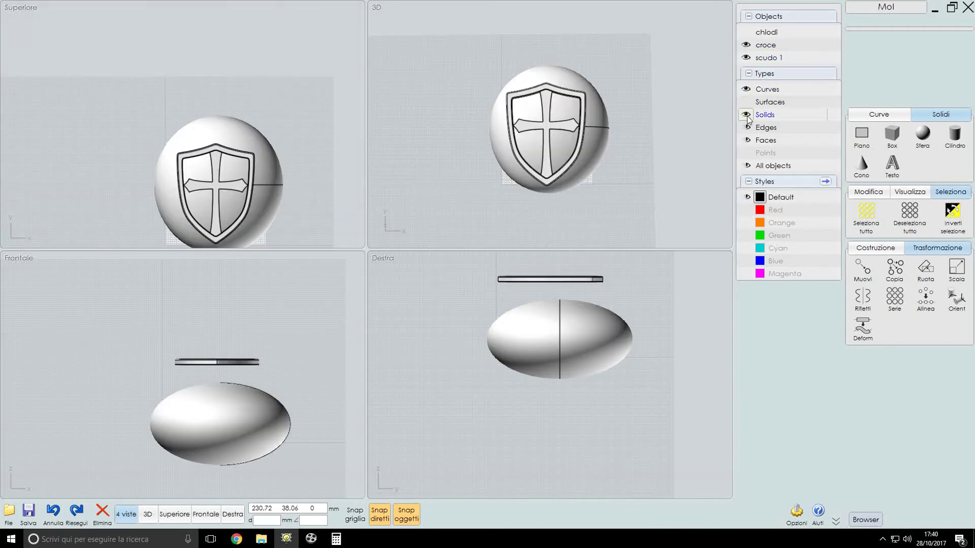
{"action": "right_click_drag", "start_coordinate": [635, 153], "coordinate": [615, 104]}
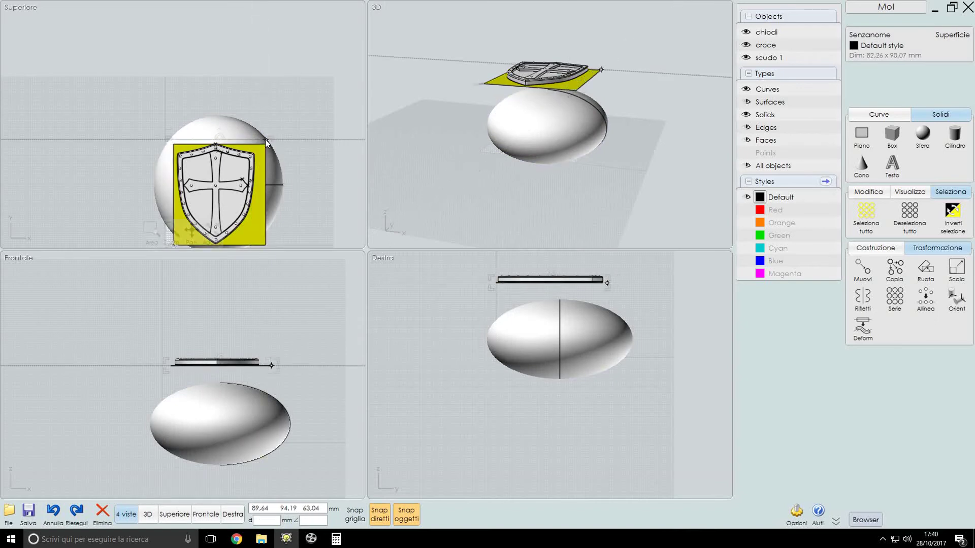
{"action": "scroll", "coordinate": [258, 135], "scroll_direction": "up", "scroll_amount": 3}
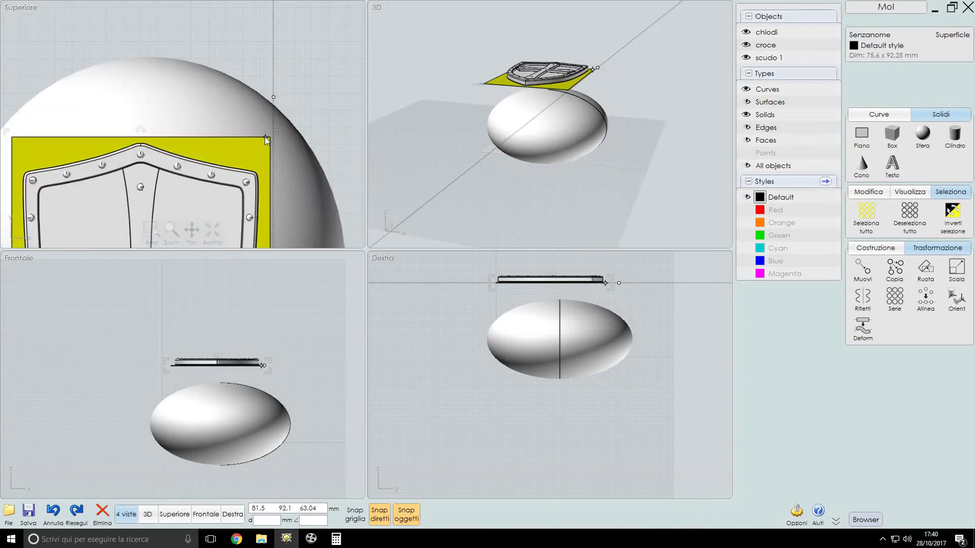
{"action": "scroll", "coordinate": [255, 247], "scroll_direction": "down", "scroll_amount": 6}
{"action": "scroll", "coordinate": [265, 217], "scroll_direction": "up", "scroll_amount": 3}
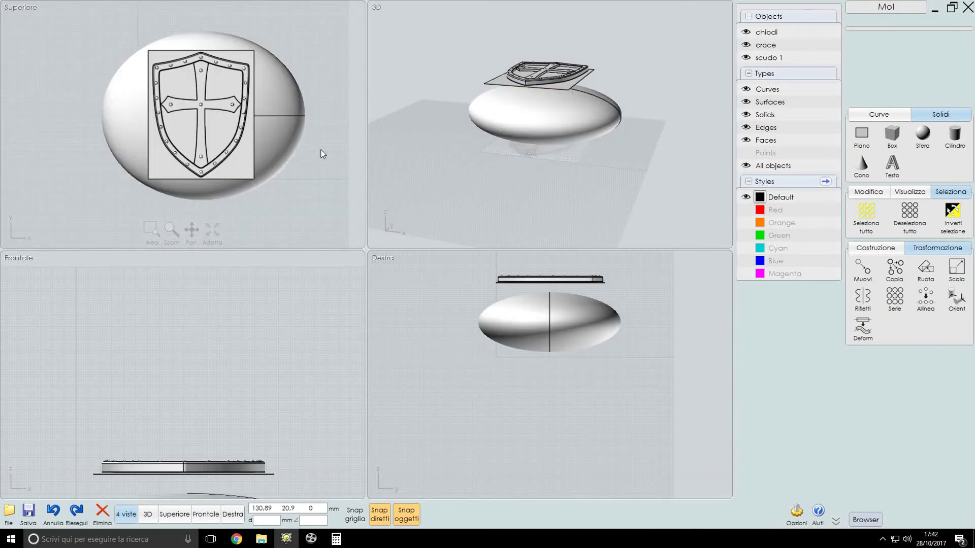
{"action": "scroll", "coordinate": [220, 107], "scroll_direction": "up", "scroll_amount": 3}
{"action": "scroll", "coordinate": [68, 112], "scroll_direction": "up", "scroll_amount": 2}
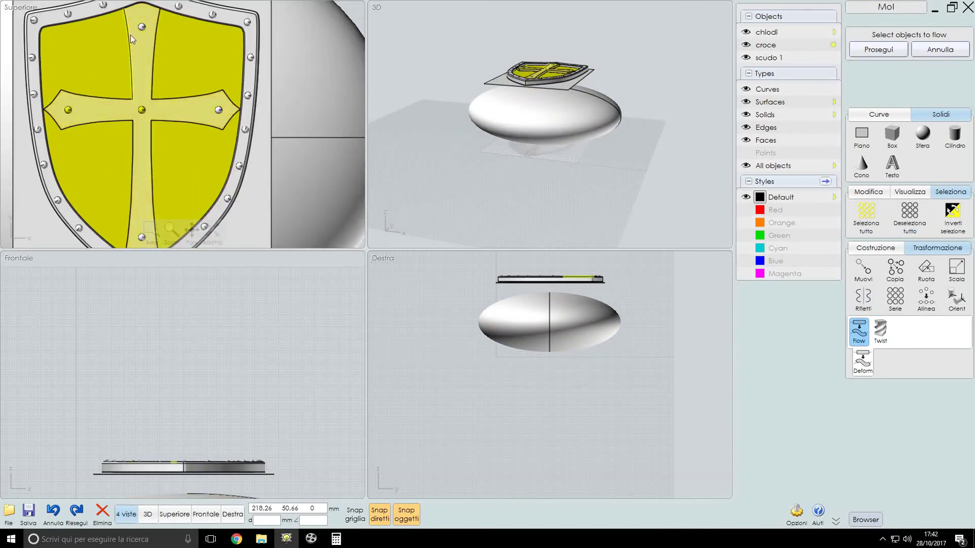
Flow all shield parts from the plane base onto the ellipsoid, then select the curved result.
{"action": "left_click", "coordinate": [867, 214]}
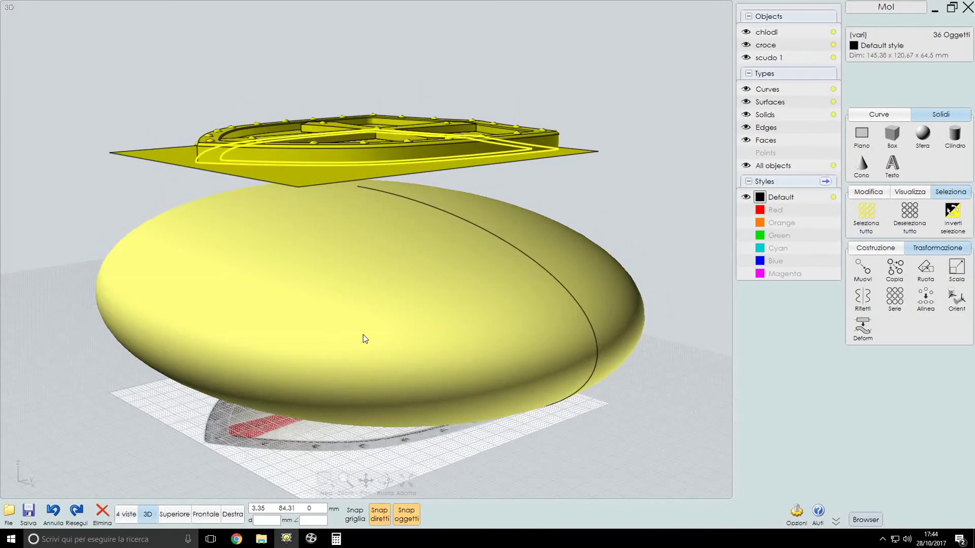
{"action": "mouse_move", "coordinate": [541, 346]}
{"action": "right_mouse_down"}
{"action": "mouse_move", "coordinate": [557, 449]}
{"action": "mouse_move", "coordinate": [464, 355]}
{"action": "mouse_move", "coordinate": [518, 307]}
{"action": "mouse_move", "coordinate": [592, 327]}
{"action": "mouse_move", "coordinate": [445, 225]}
{"action": "right_mouse_up"}
{"action": "right_click", "coordinate": [592, 328]}
{"action": "left_click", "coordinate": [505, 284]}
{"action": "left_click", "coordinate": [605, 309]}
{"action": "left_click", "coordinate": [887, 85]}
{"action": "mouse_move", "coordinate": [446, 355]}
{"action": "right_mouse_down"}
{"action": "mouse_move", "coordinate": [454, 455]}
{"action": "mouse_move", "coordinate": [448, 361]}
{"action": "mouse_move", "coordinate": [464, 398]}
{"action": "right_mouse_up"}
{"action": "left_click", "coordinate": [126, 514]}
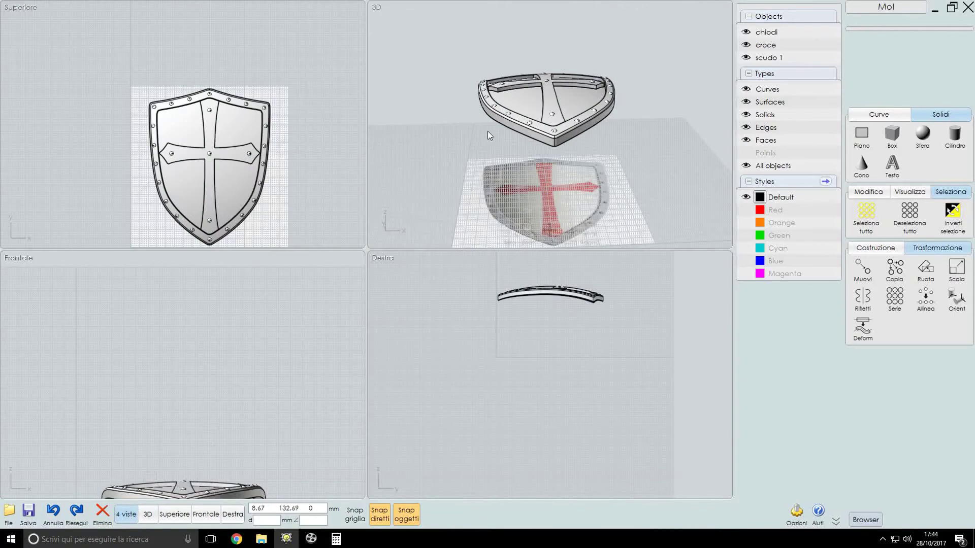
{"action": "key", "text": "ctrl+a"}
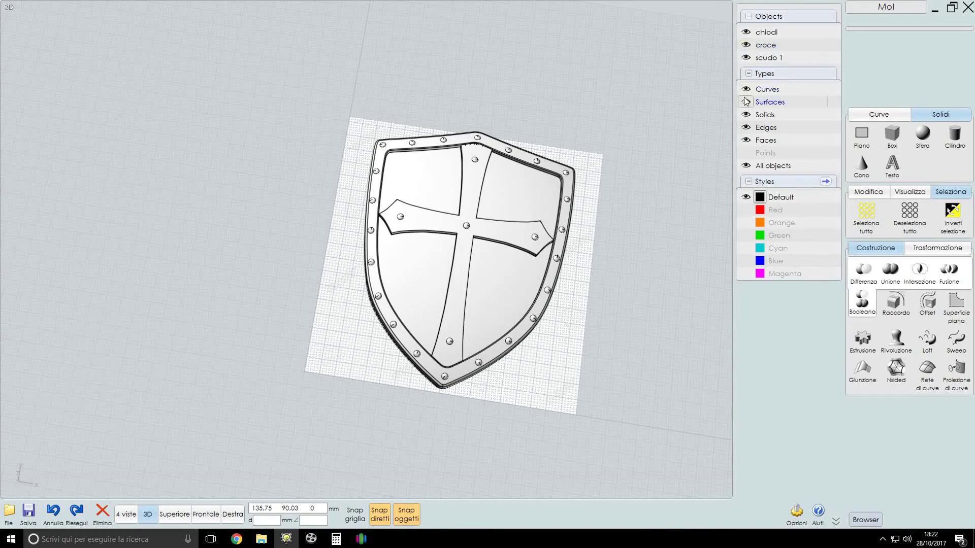
Assign the Red style to the raised cross.
{"action": "right_click_drag", "start_coordinate": [636, 314], "coordinate": [622, 275]}
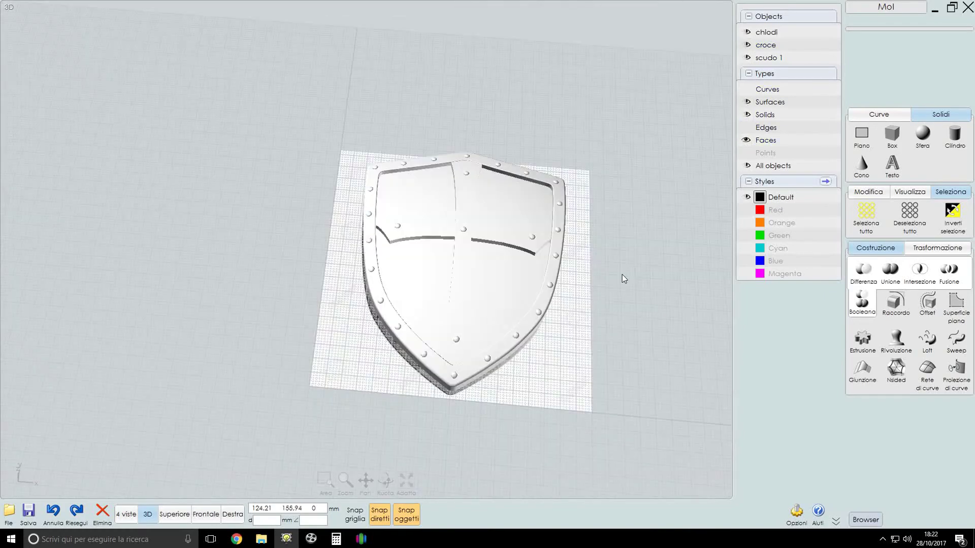
{"action": "scroll", "coordinate": [587, 206], "scroll_direction": "up", "scroll_amount": 3}
{"action": "mouse_move", "coordinate": [587, 206]}
{"action": "right_mouse_down"}
{"action": "mouse_move", "coordinate": [364, 104]}
{"action": "mouse_move", "coordinate": [564, 229]}
{"action": "right_mouse_up"}
{"action": "scroll", "coordinate": [673, 259], "scroll_direction": "up", "scroll_amount": 2}
{"action": "mouse_move", "coordinate": [673, 259]}
{"action": "right_mouse_down"}
{"action": "mouse_move", "coordinate": [604, 208]}
{"action": "mouse_move", "coordinate": [635, 230]}
{"action": "right_mouse_up"}
{"action": "left_click", "coordinate": [746, 197]}
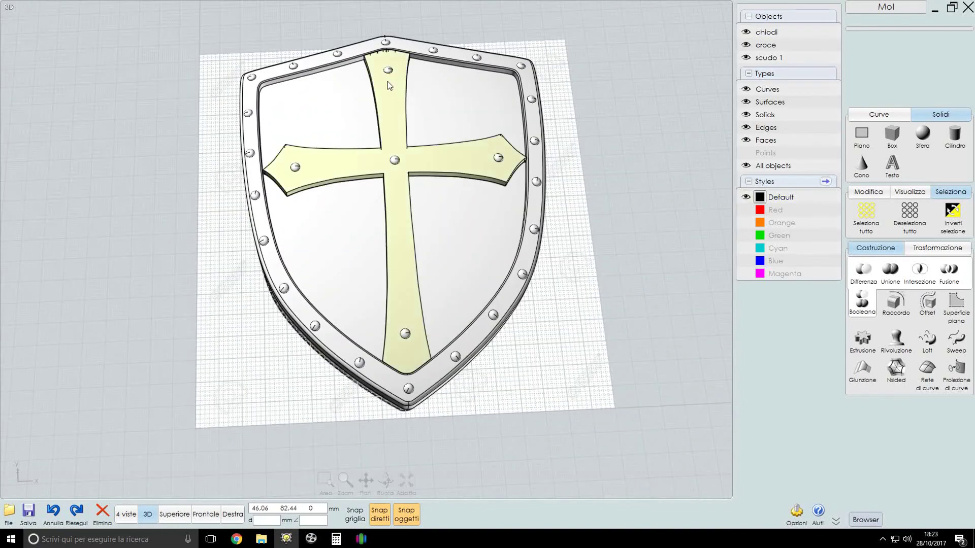
{"action": "left_click", "coordinate": [600, 120]}
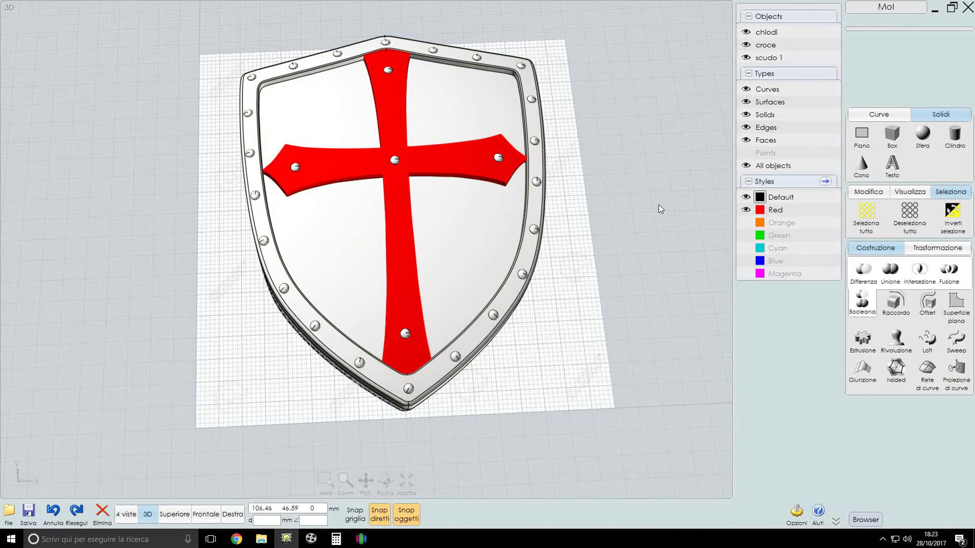
Select the shield face, add a new style and open its colour chooser.
{"action": "right_click_drag", "start_coordinate": [641, 139], "coordinate": [653, 184]}
{"action": "mouse_move", "coordinate": [721, 228]}
{"action": "right_mouse_down"}
{"action": "mouse_move", "coordinate": [674, 118]}
{"action": "mouse_move", "coordinate": [496, 218]}
{"action": "right_mouse_up"}
{"action": "left_click", "coordinate": [496, 218]}
{"action": "left_click", "coordinate": [853, 46]}
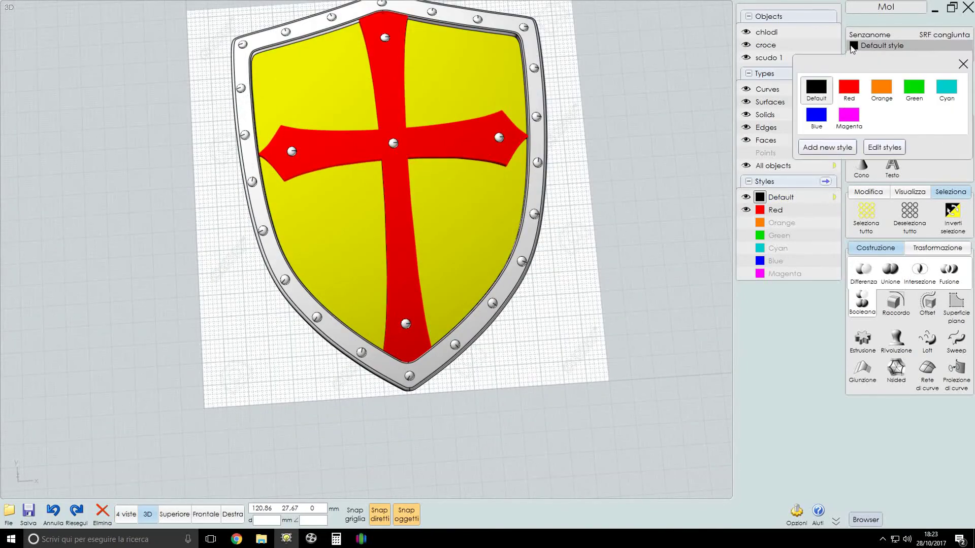
{"action": "left_click", "coordinate": [827, 148]}
{"action": "left_click", "coordinate": [464, 266]}
{"action": "left_click_drag", "start_coordinate": [563, 202], "coordinate": [670, 109]}
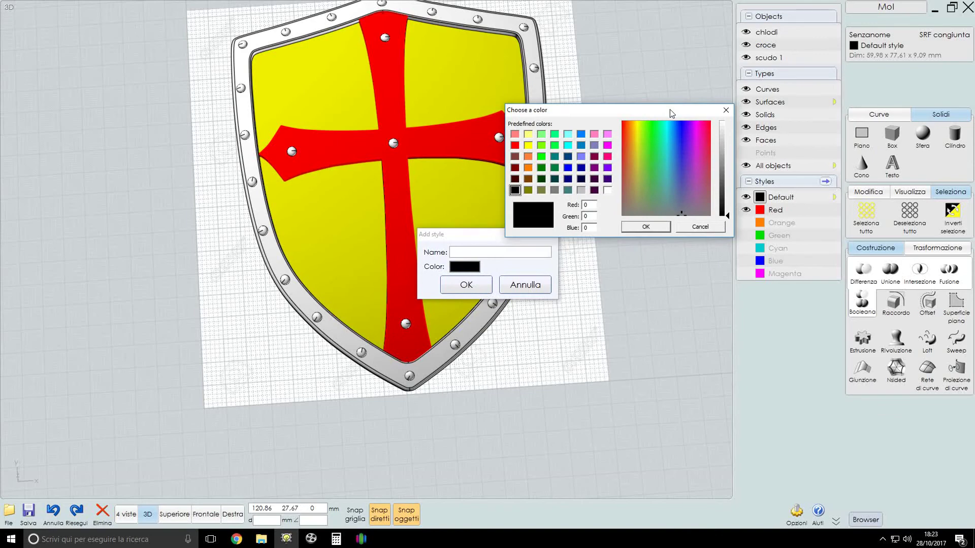
{"action": "left_click", "coordinate": [708, 225]}
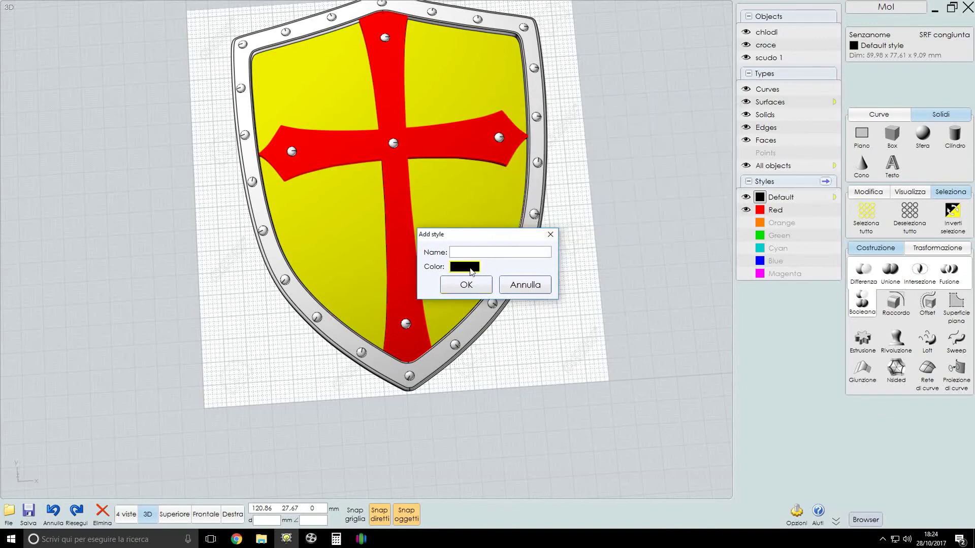
{"action": "left_click", "coordinate": [465, 267]}
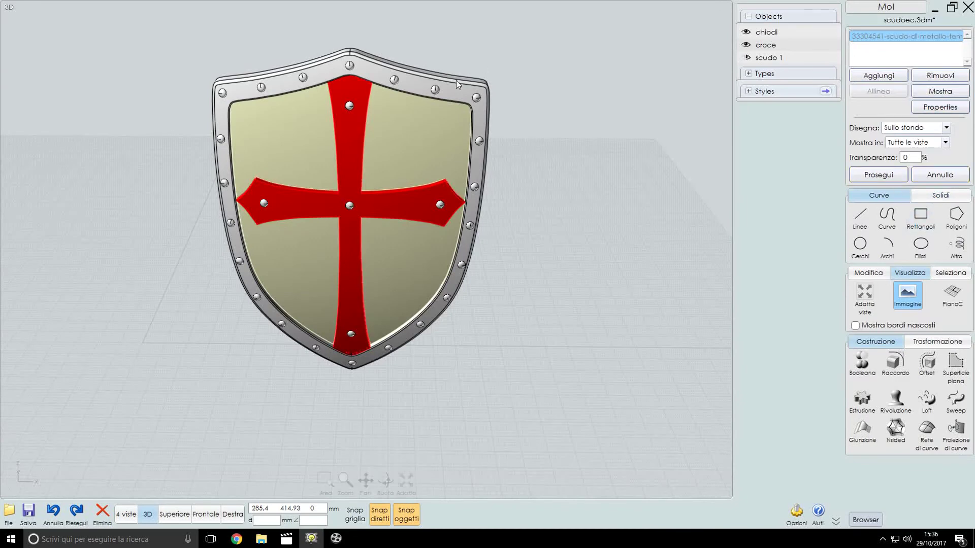
{"action": "left_click", "coordinate": [456, 82]}
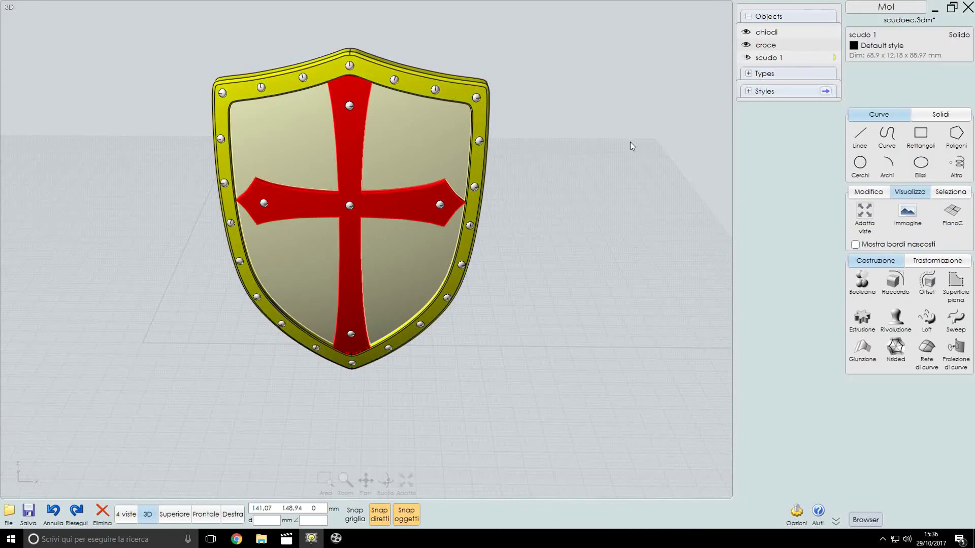
Give the rim a new grey (107) style in place of yellow.
{"action": "left_click", "coordinate": [863, 45]}
{"action": "left_click", "coordinate": [829, 146]}
{"action": "left_click", "coordinate": [463, 266]}
{"action": "left_click", "coordinate": [595, 268]}
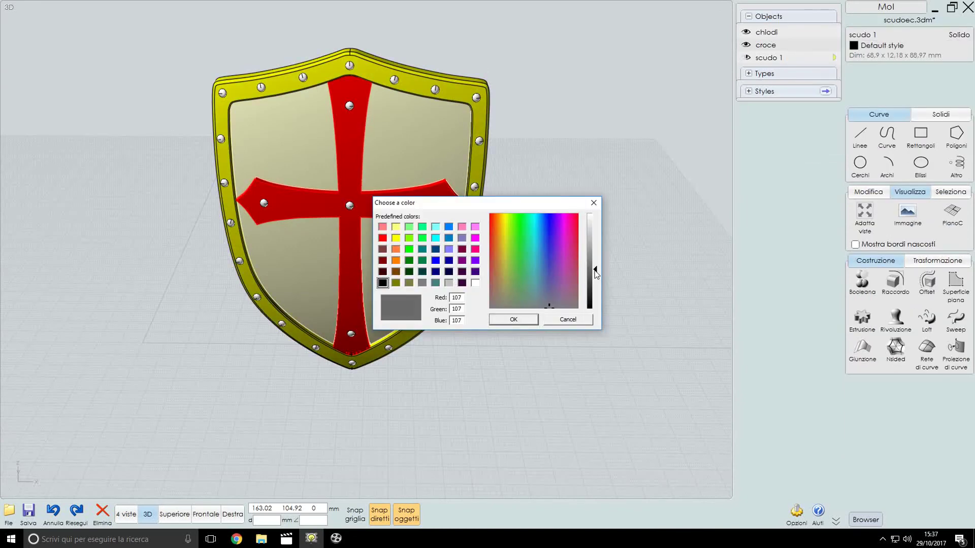
{"action": "left_click", "coordinate": [513, 319]}
{"action": "left_click", "coordinate": [559, 243]}
{"action": "scroll", "coordinate": [251, 184], "scroll_direction": "up", "scroll_amount": 3}
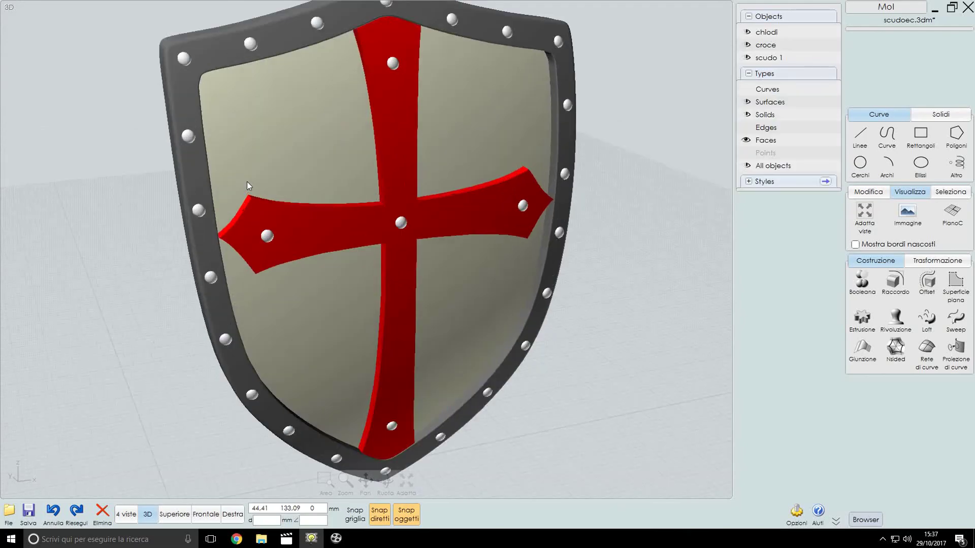